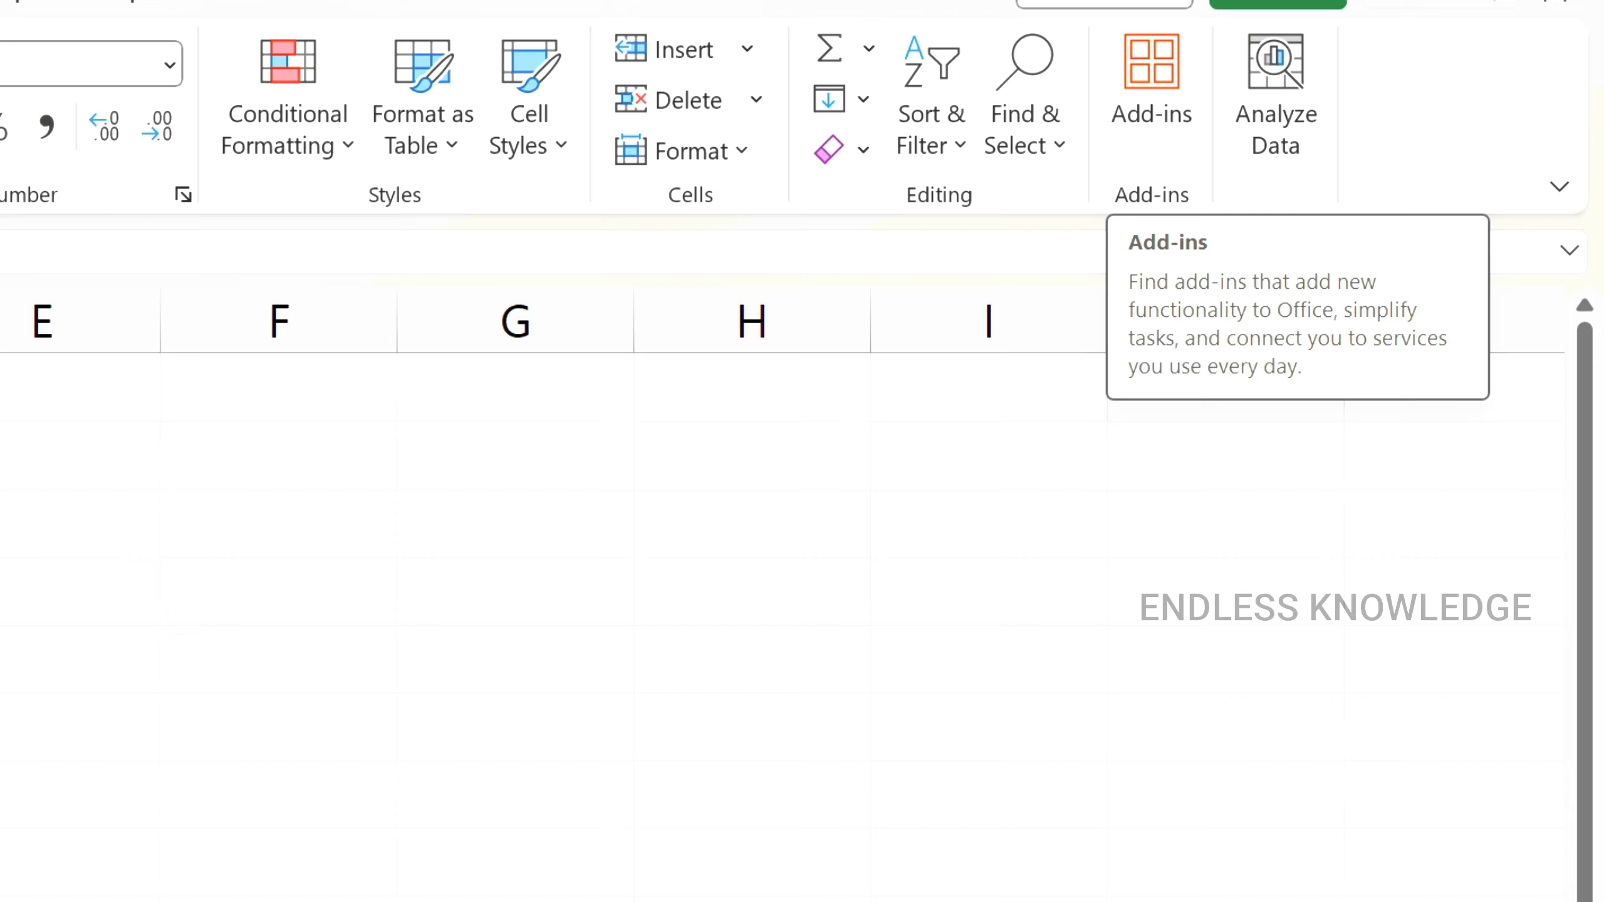
- Look through the popular add-ins, and search the Office Add-ins store for "mini calendar"
click(150, 71)
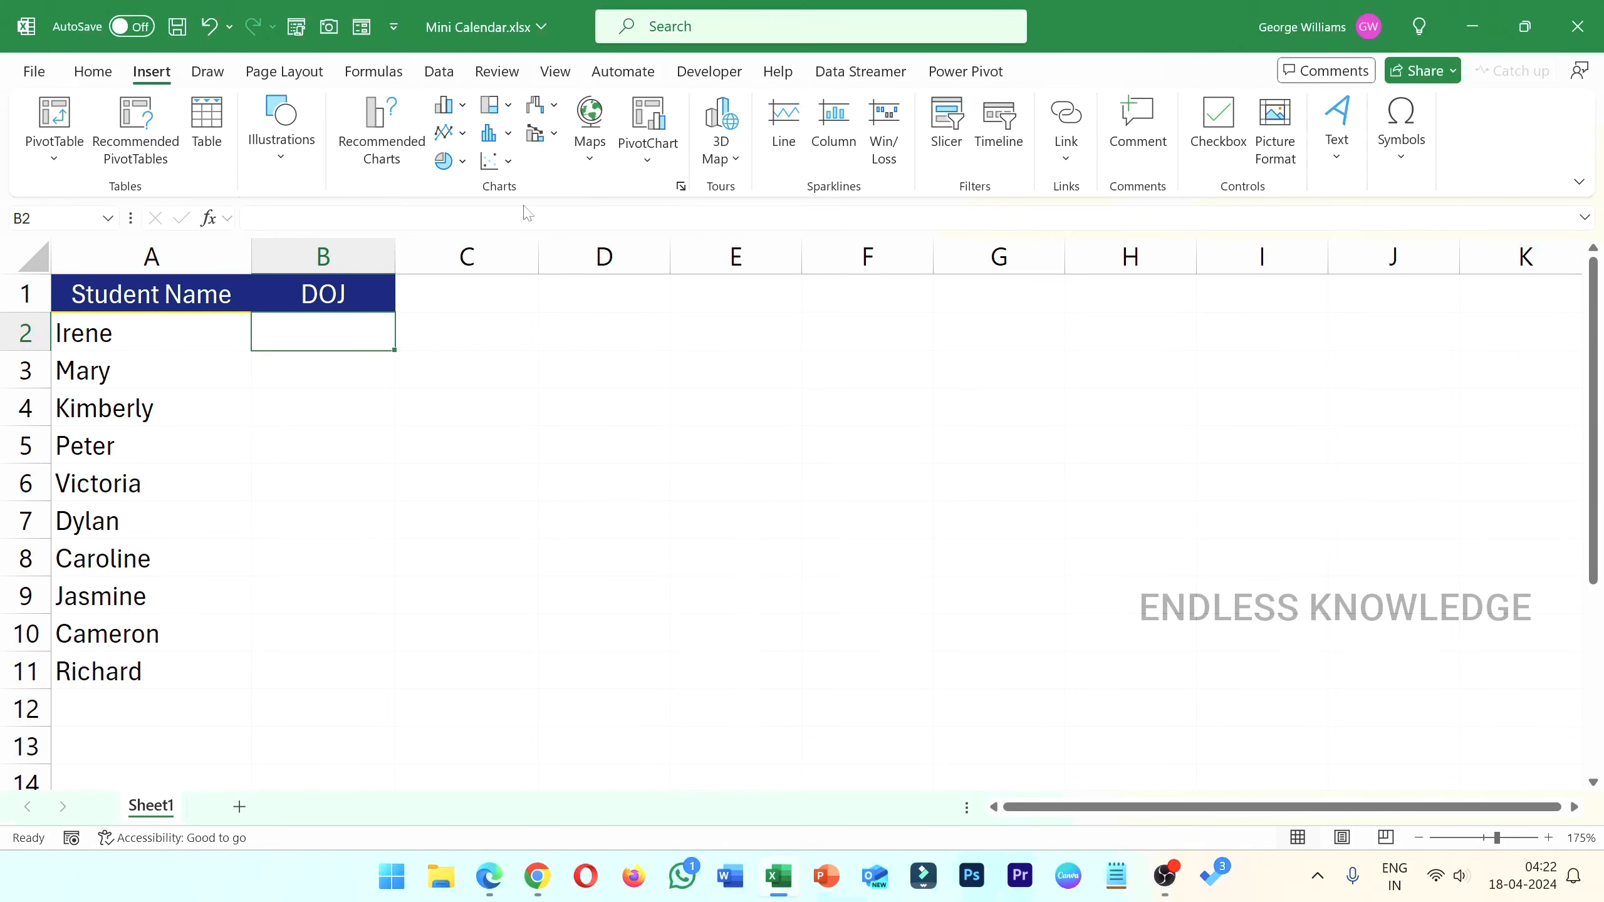
click(93, 70)
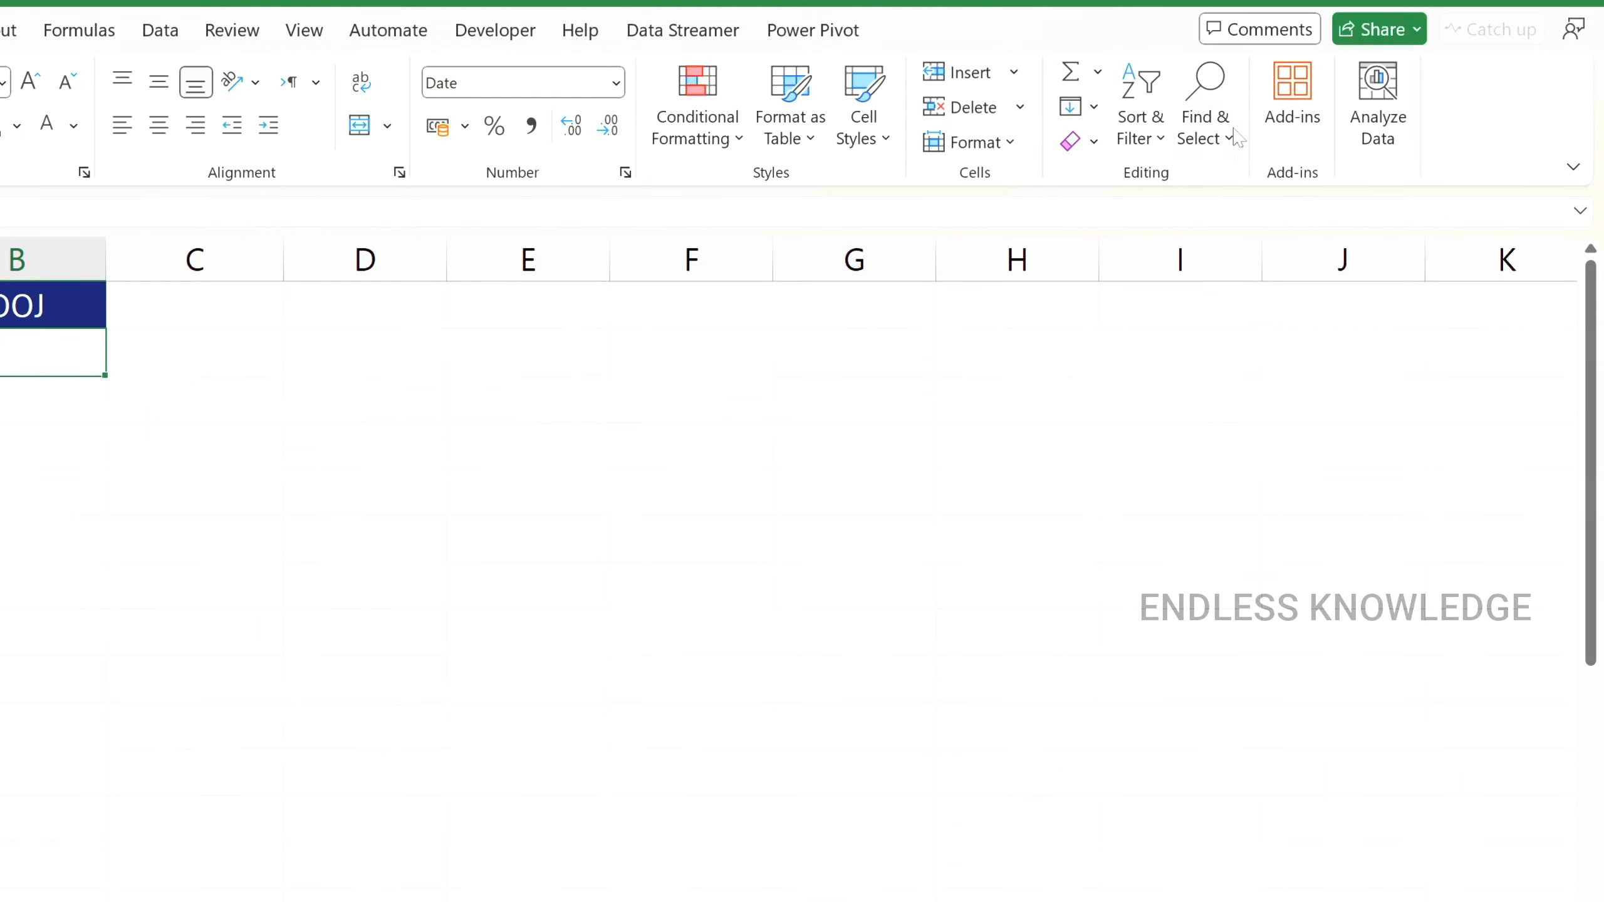
click(1347, 139)
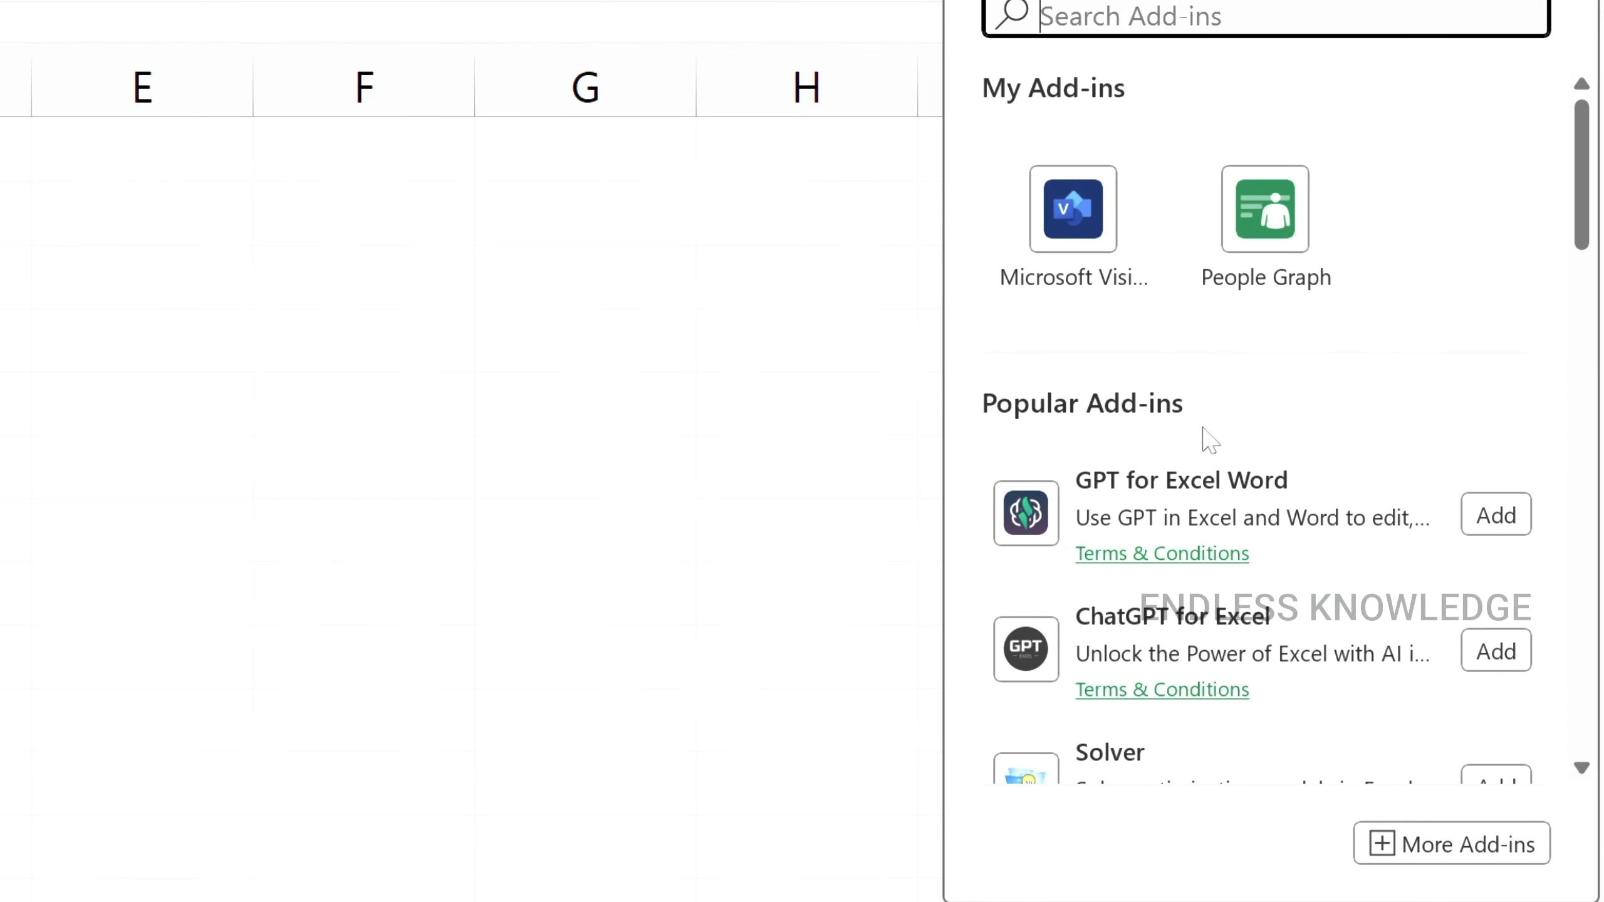
scroll(1206, 452, down, 5)
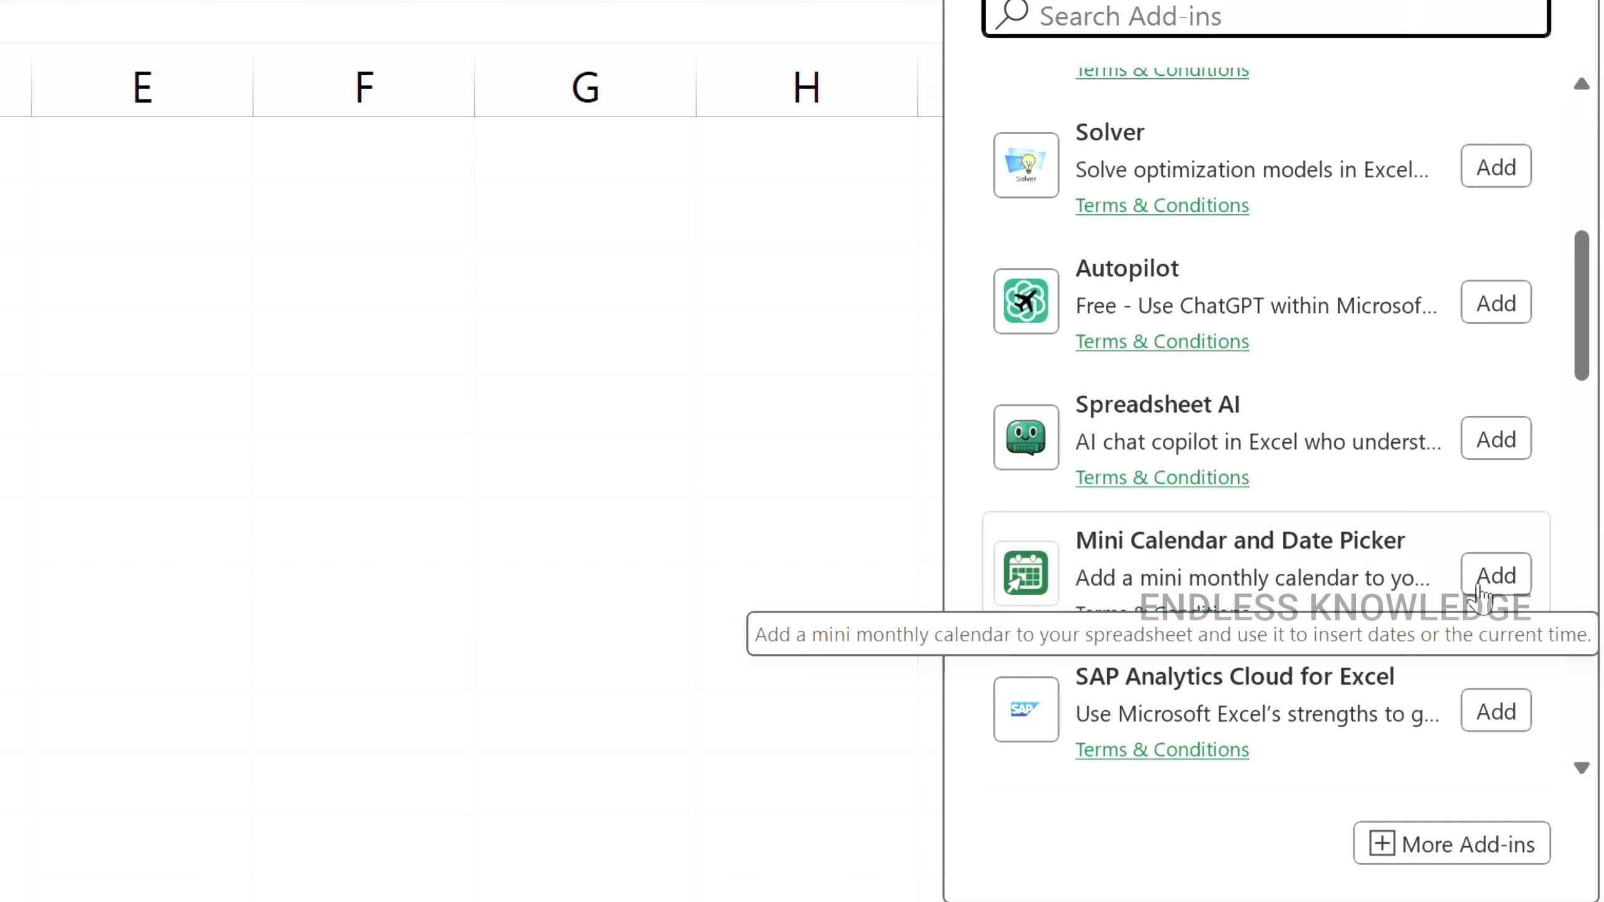
scroll(1368, 562, up, 5)
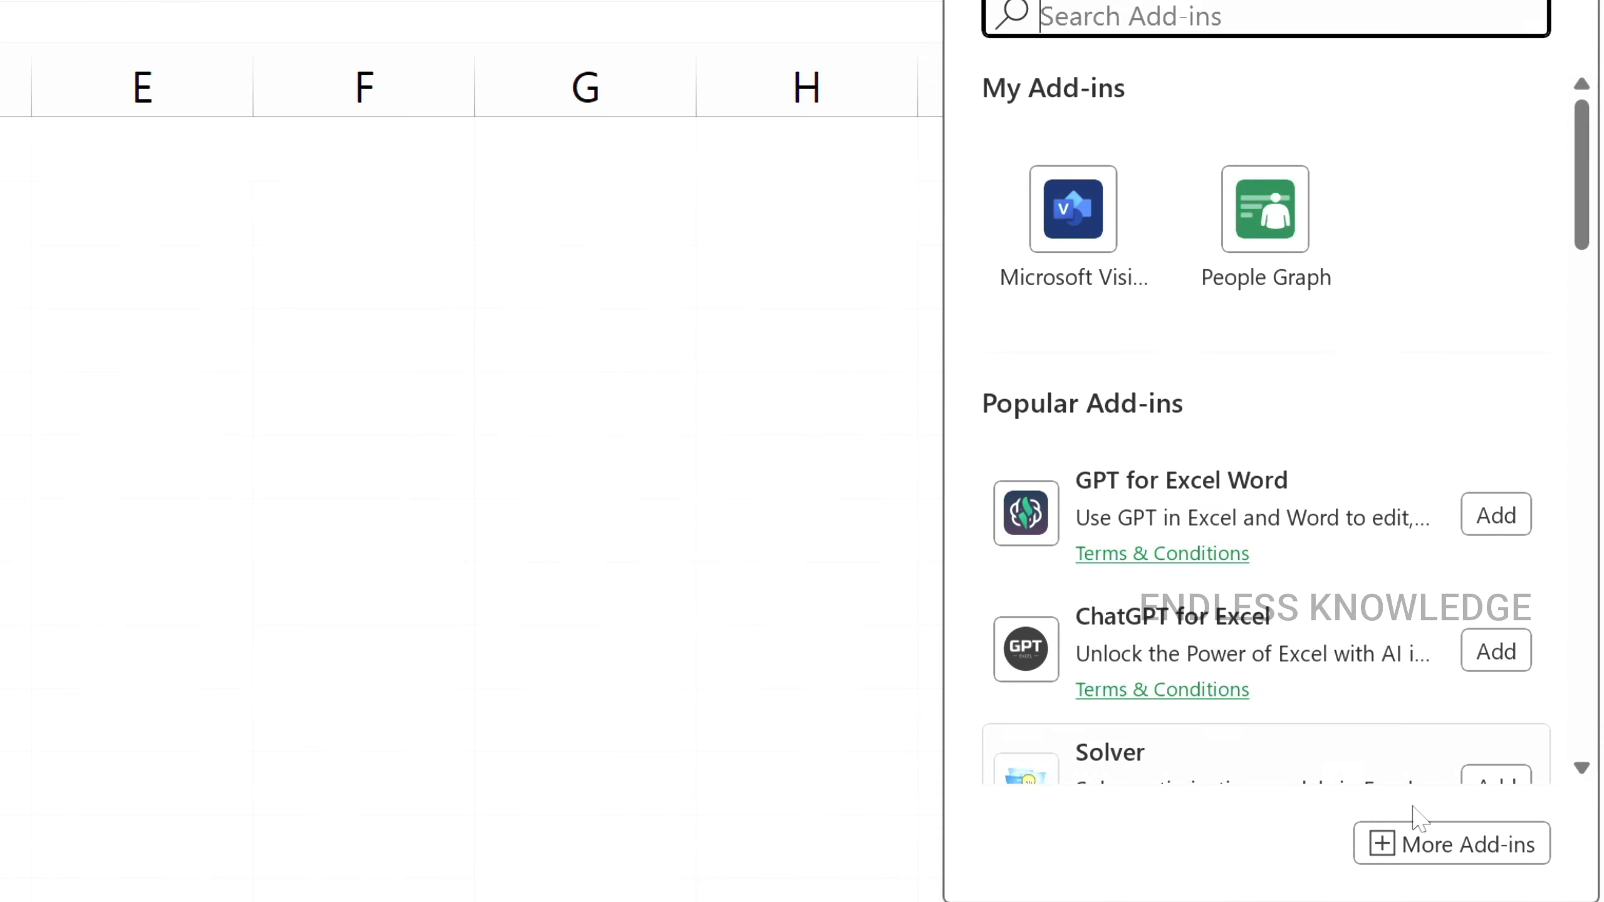
click(1418, 846)
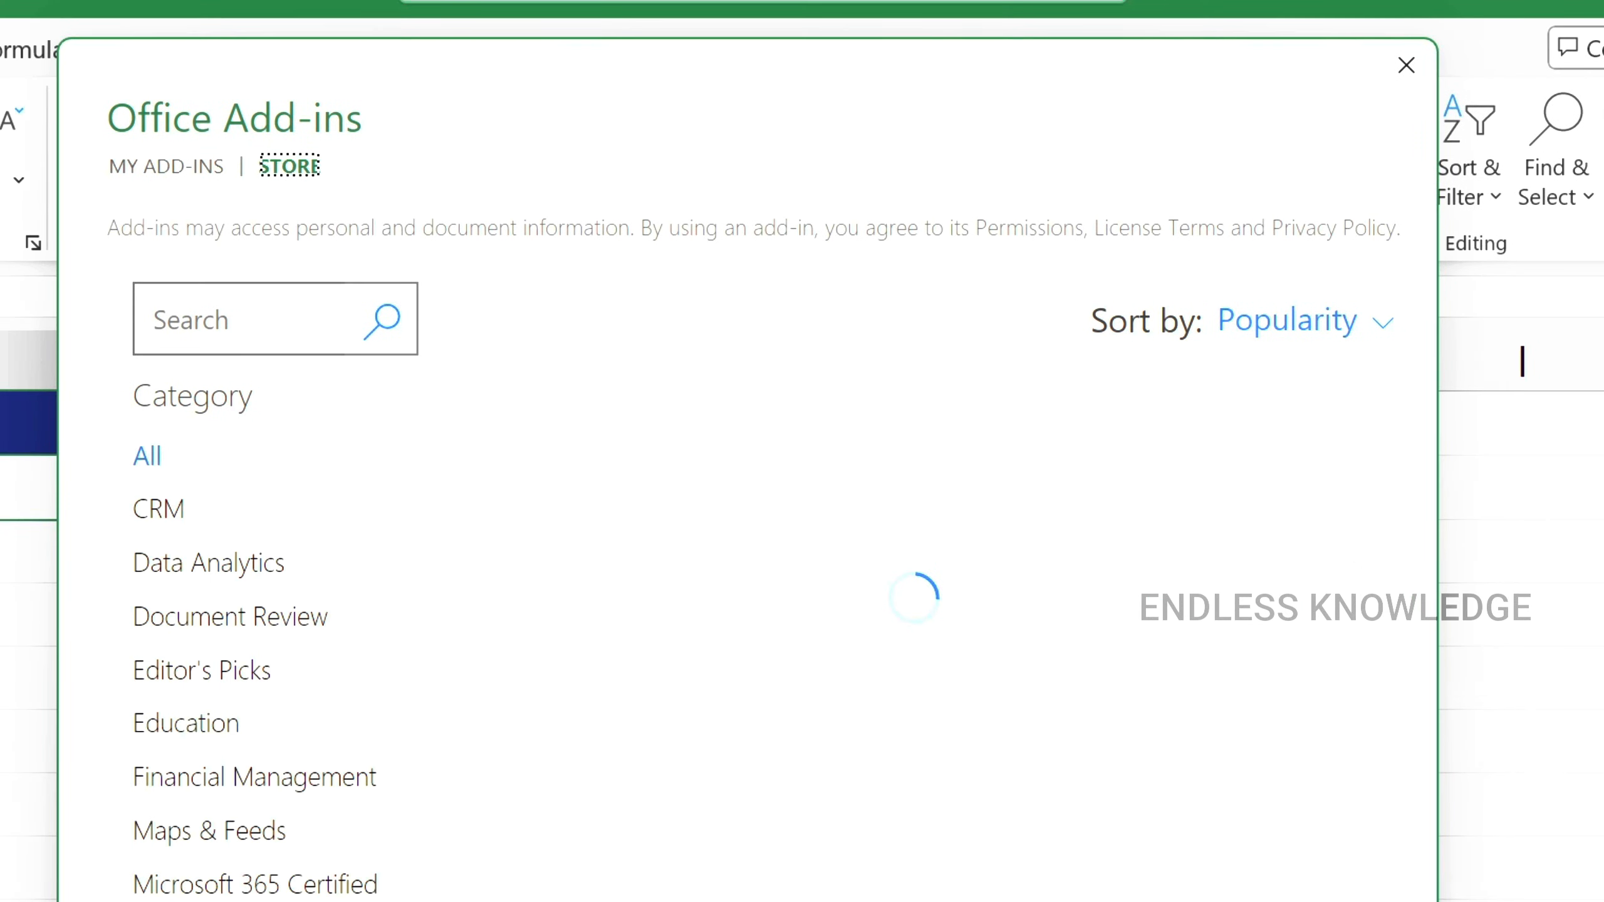
text(mini calendar)
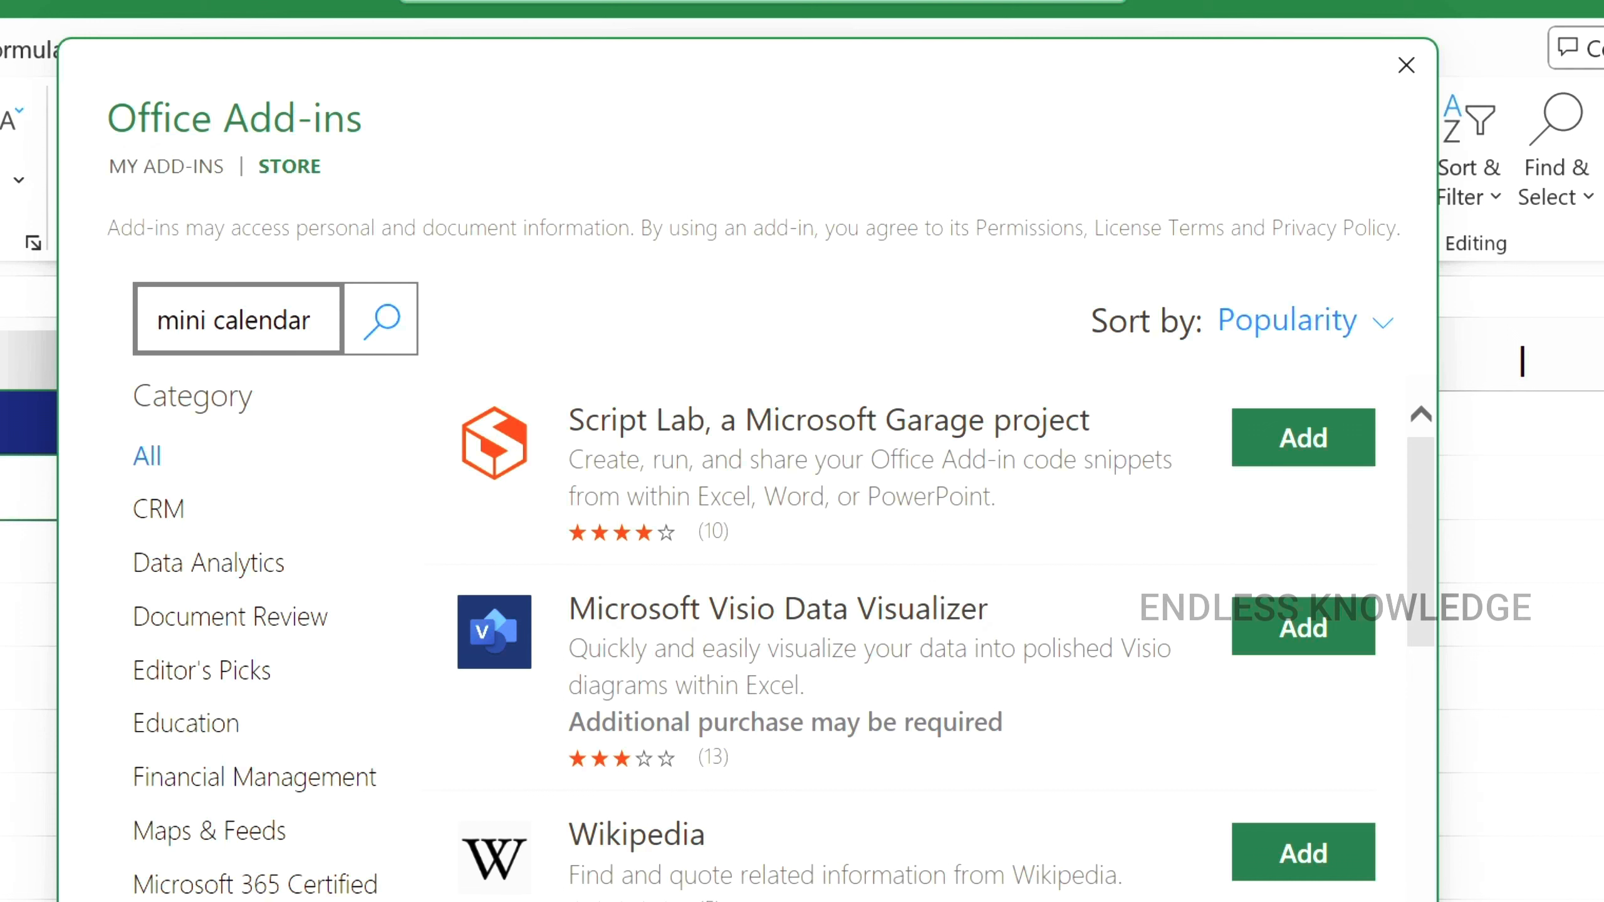
key(Return)
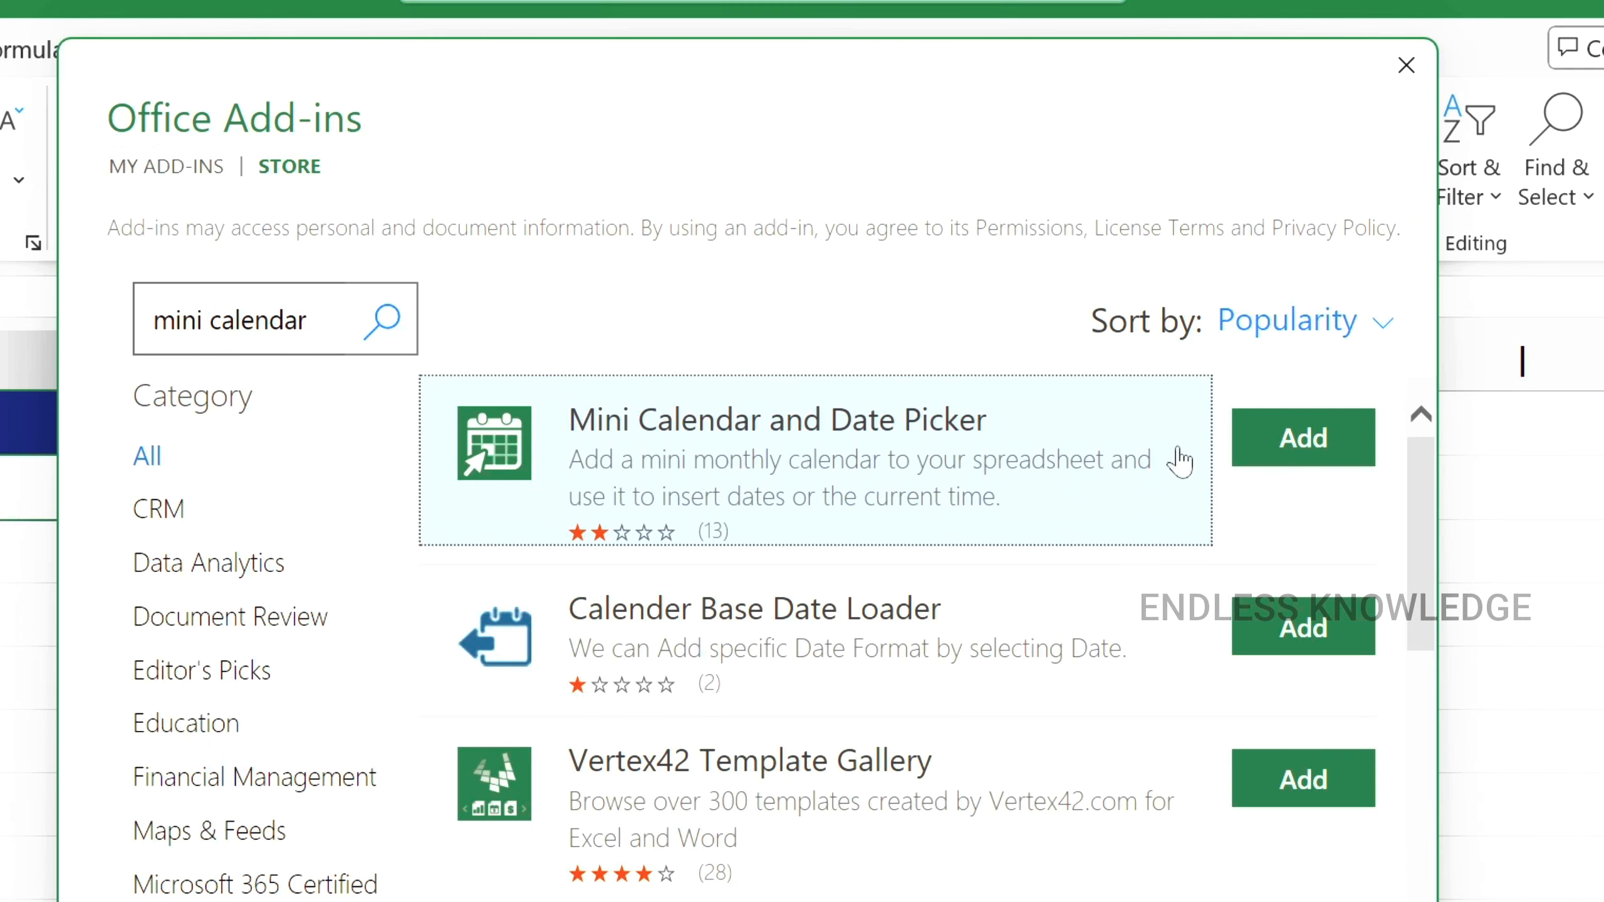
- Add the Mini Calendar and Date Picker add-in, accepting its license terms, and move the calendar closer to the student table
click(946, 451)
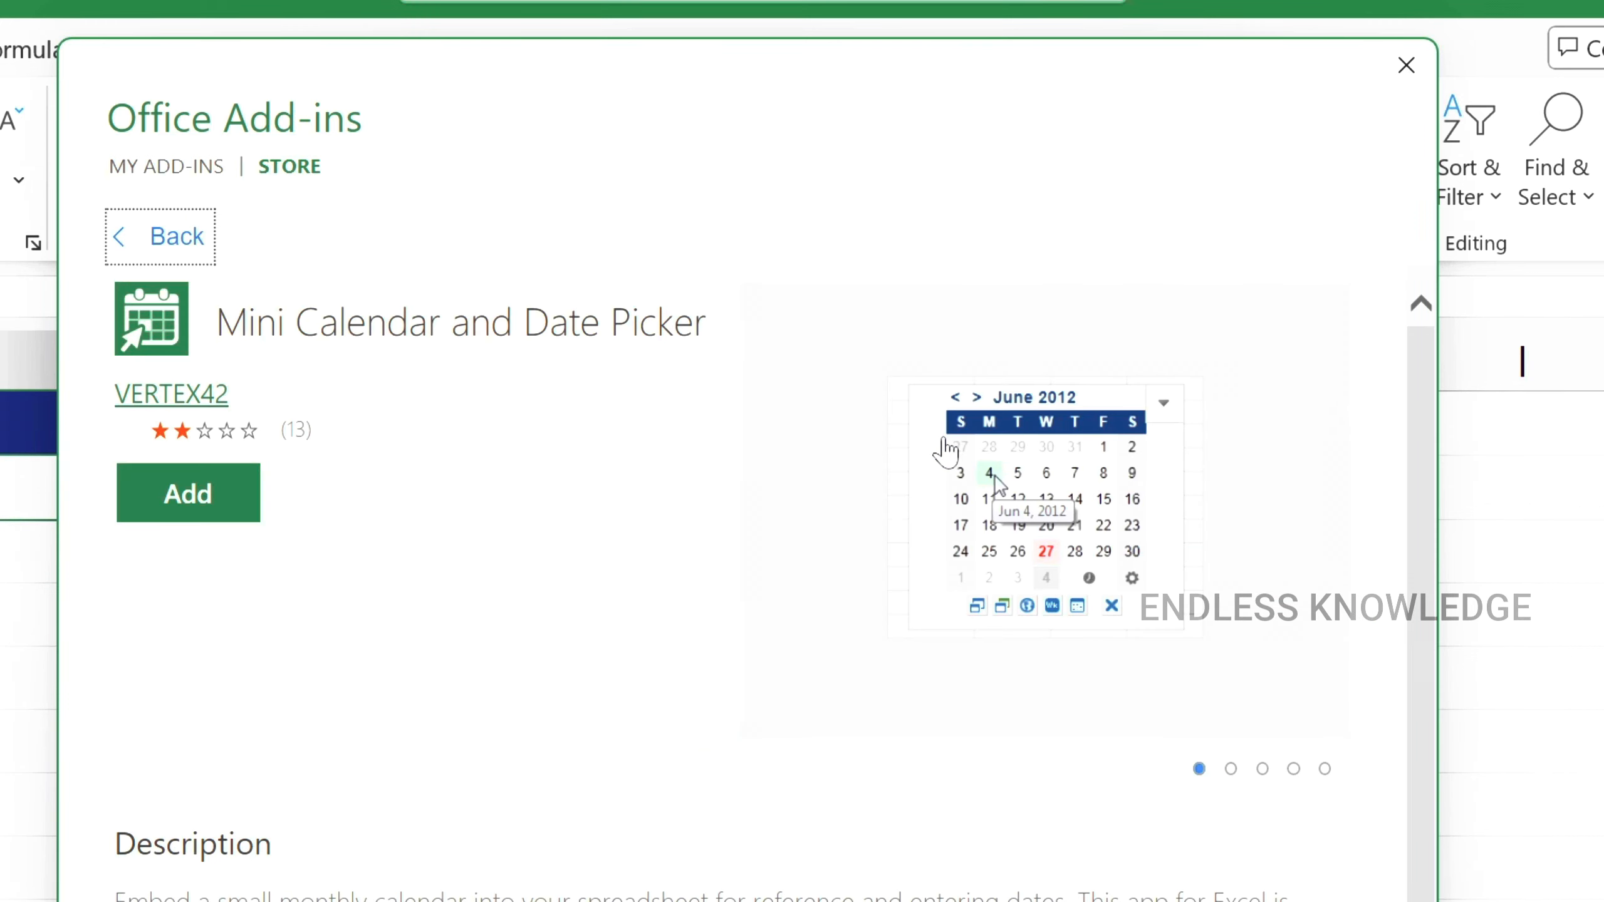
click(177, 512)
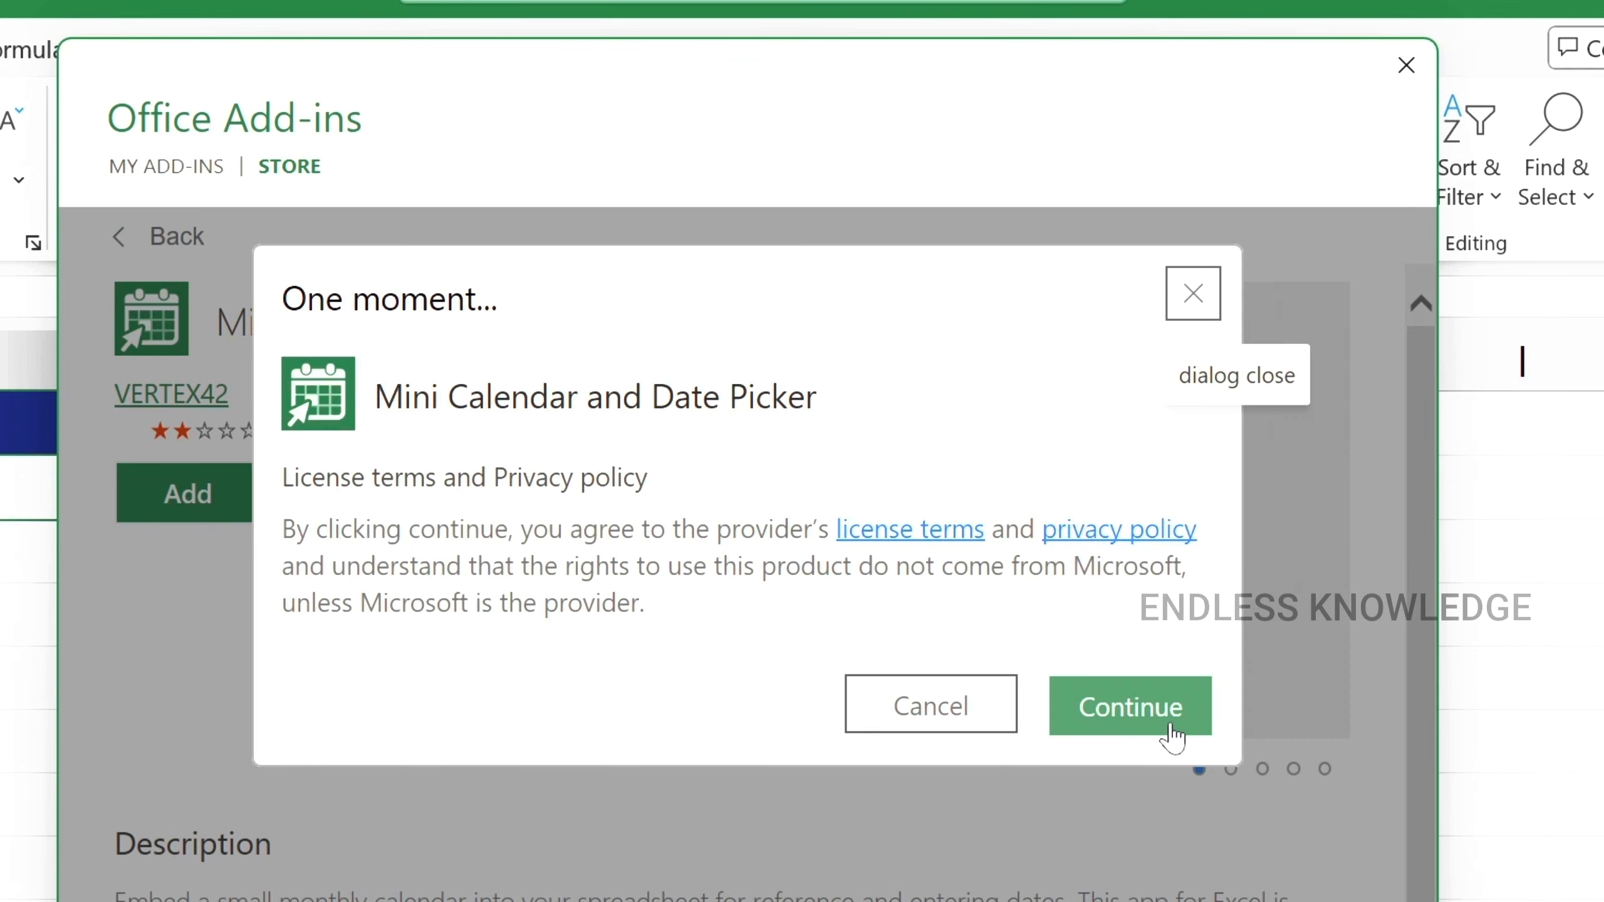
click(1144, 720)
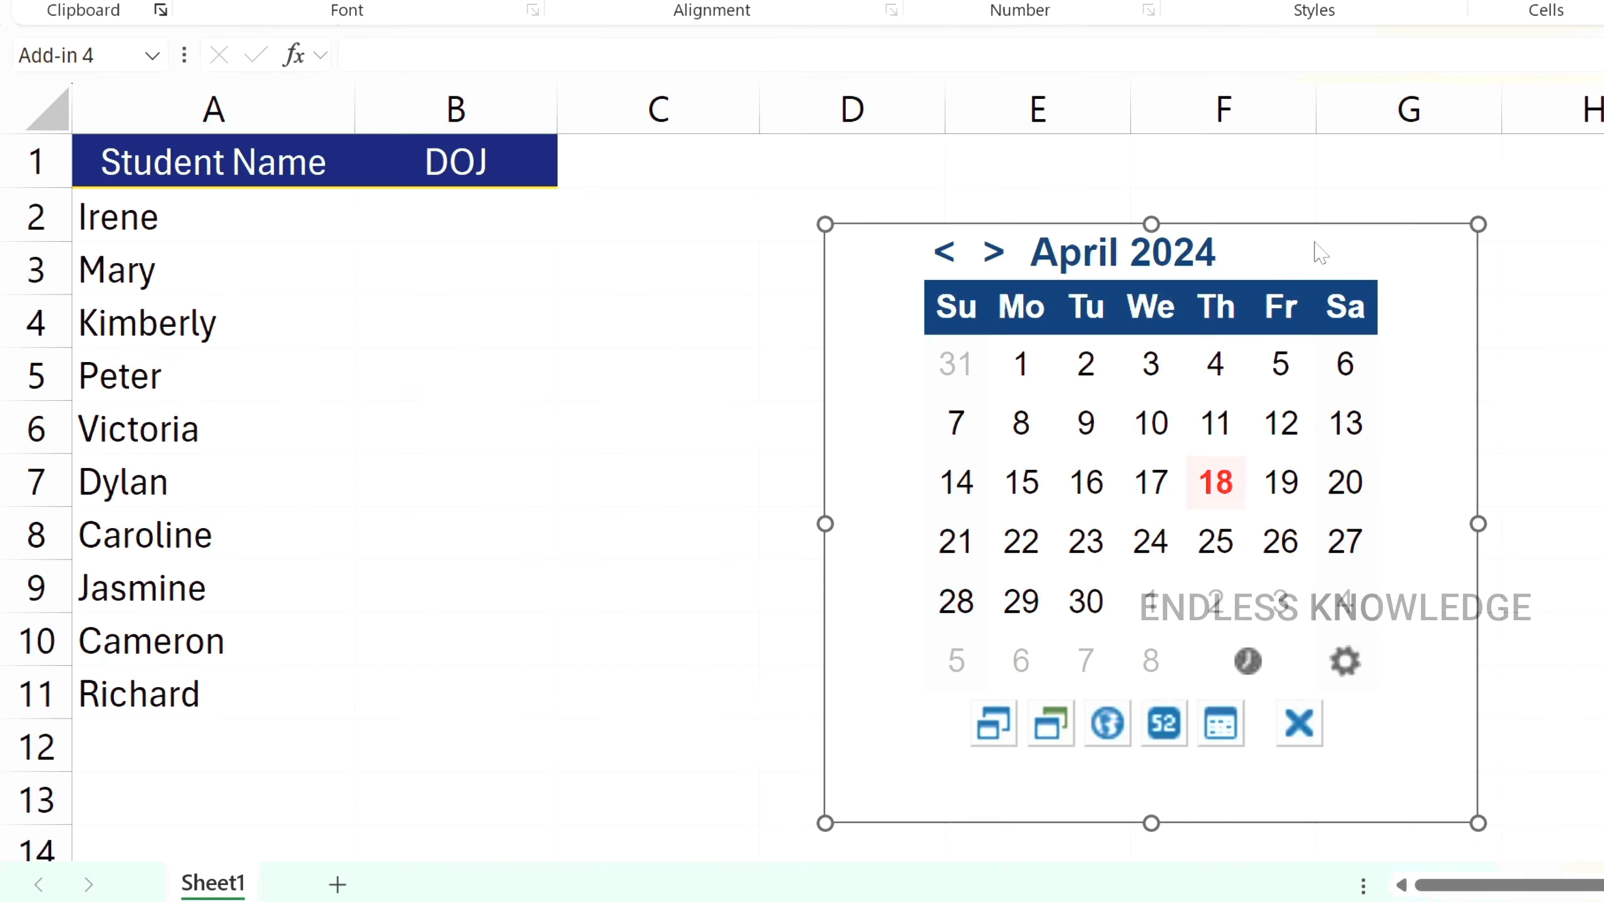
drag(1314, 229, 1222, 171)
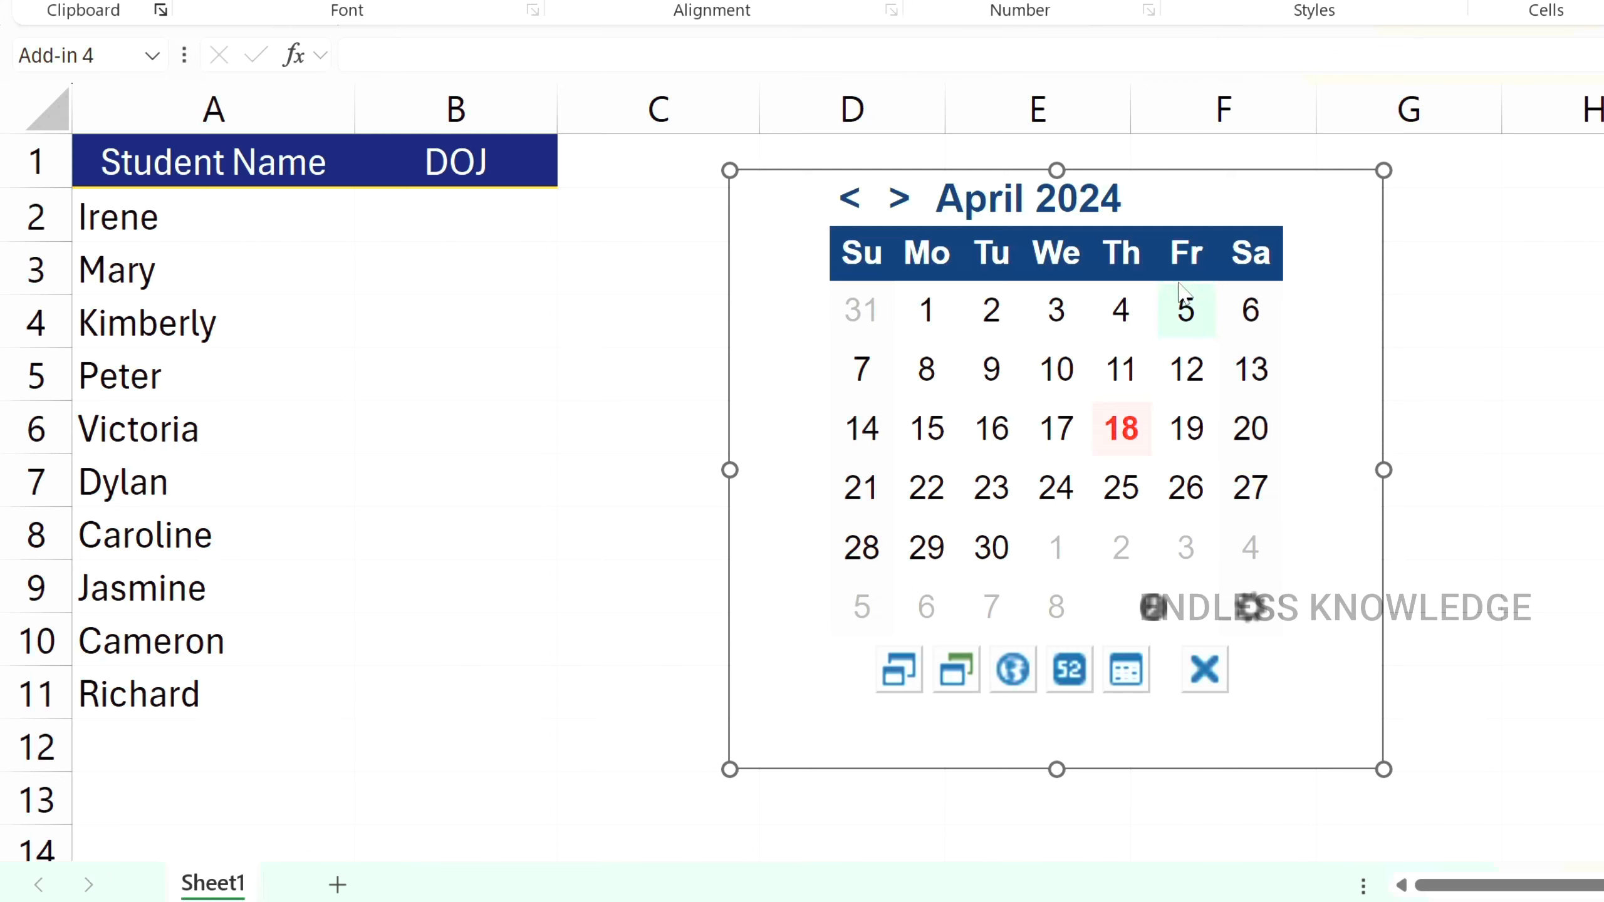
- Use the calendar to enter 01-04-2024 in B2, 16-04-2024 in B3 and 23-04-2024 in B4
click(469, 230)
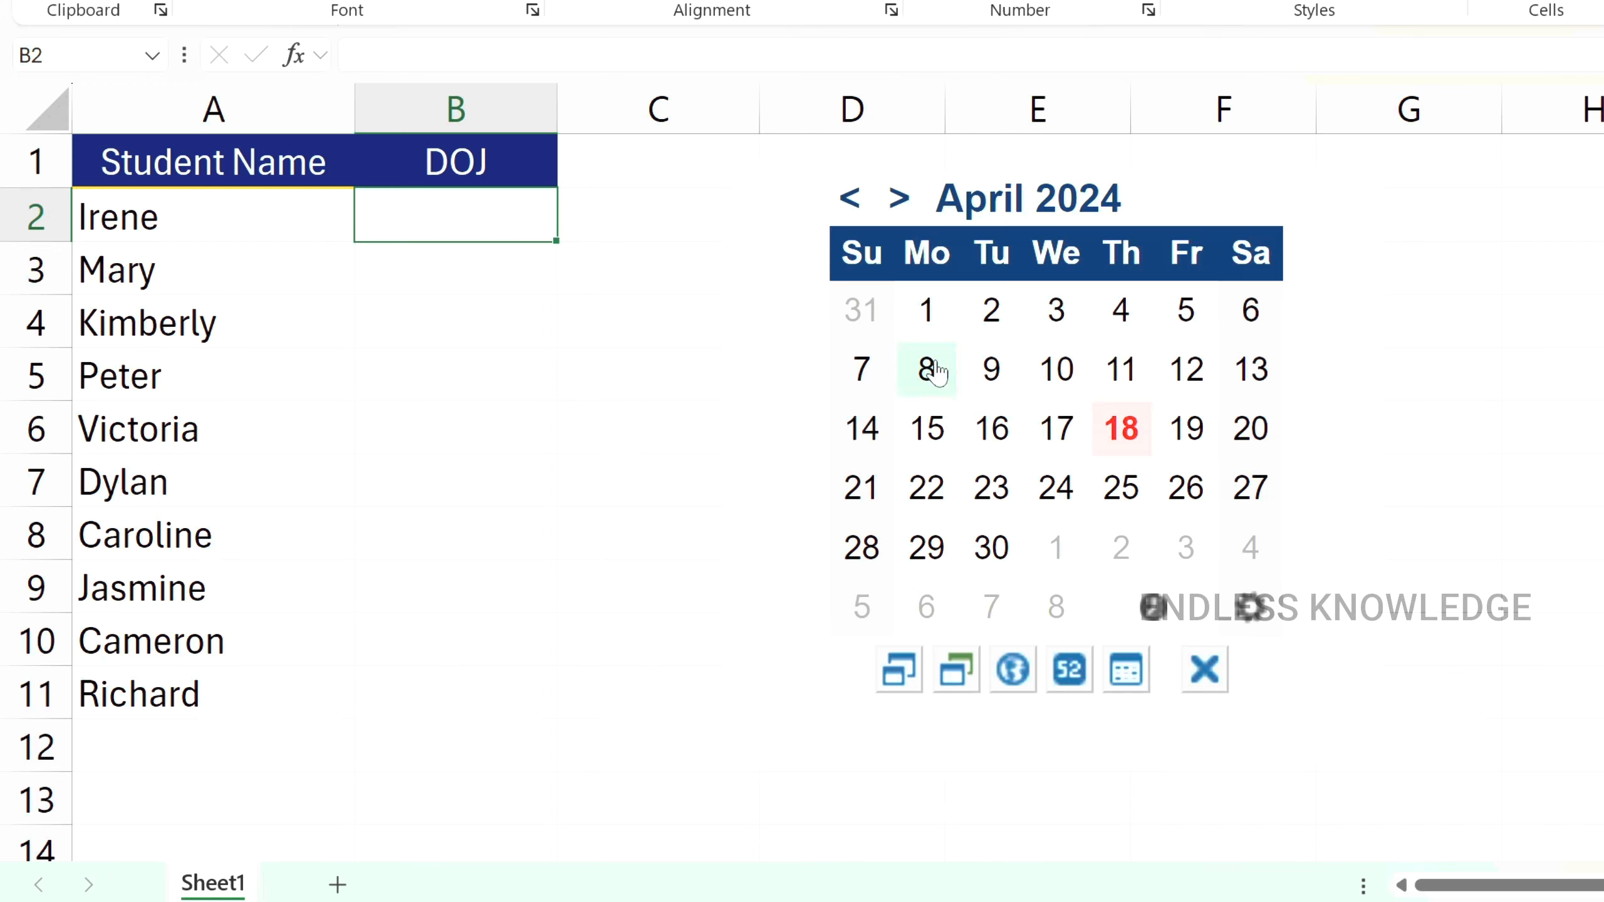
click(926, 312)
click(454, 261)
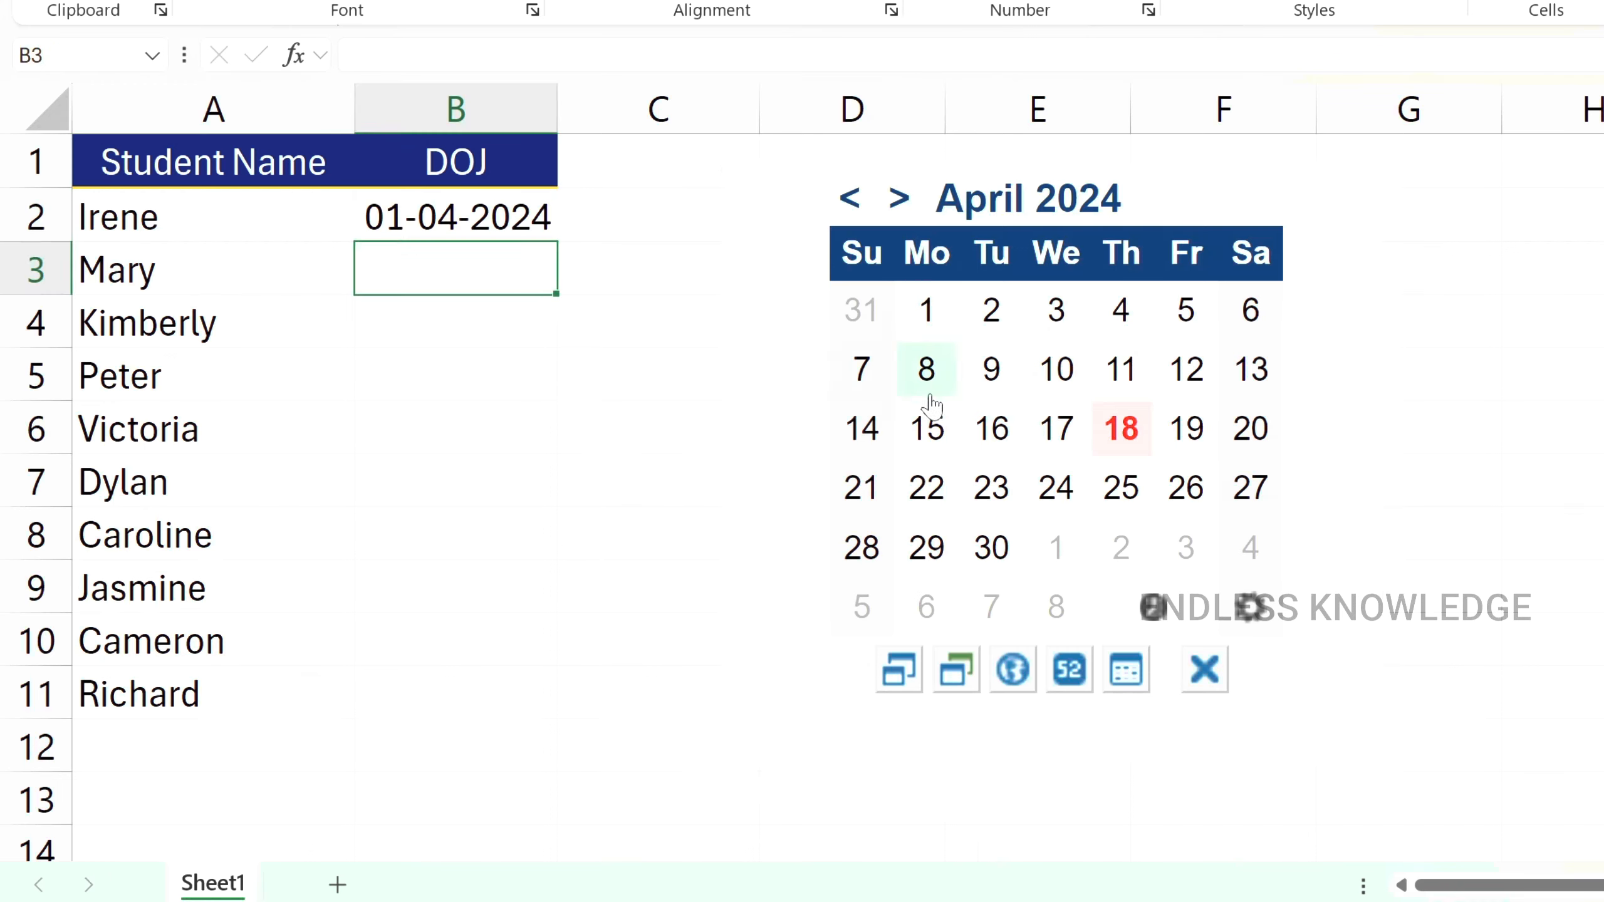
click(991, 428)
click(499, 322)
click(969, 499)
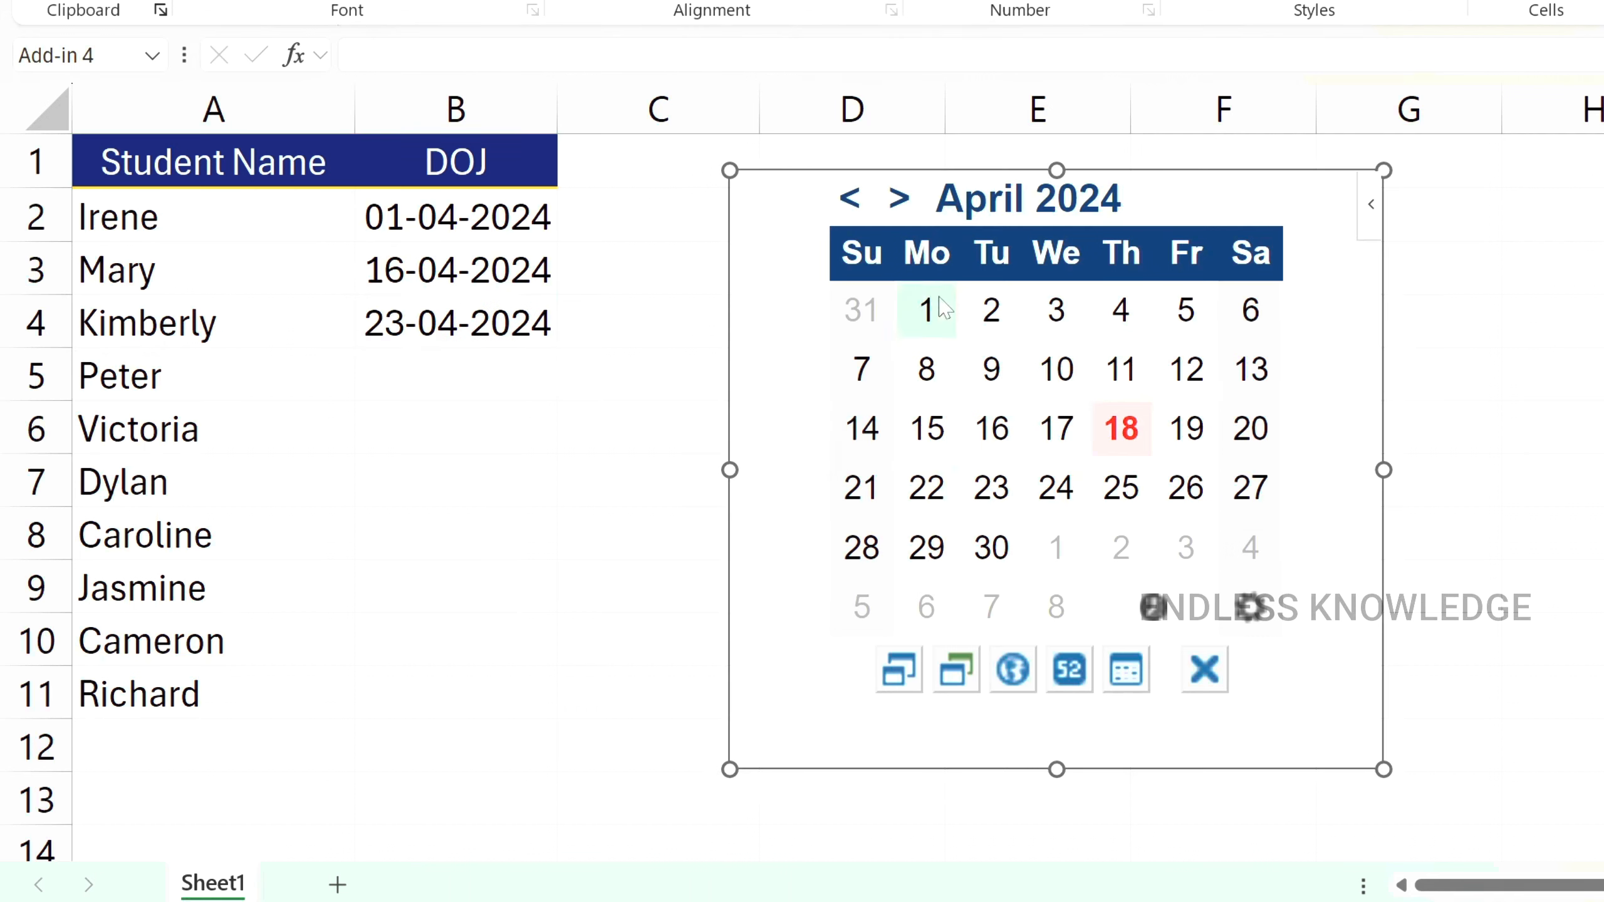
- Switch the calendar back to February 2024 and insert 06-02-2024 in B5
click(851, 198)
click(850, 198)
click(515, 379)
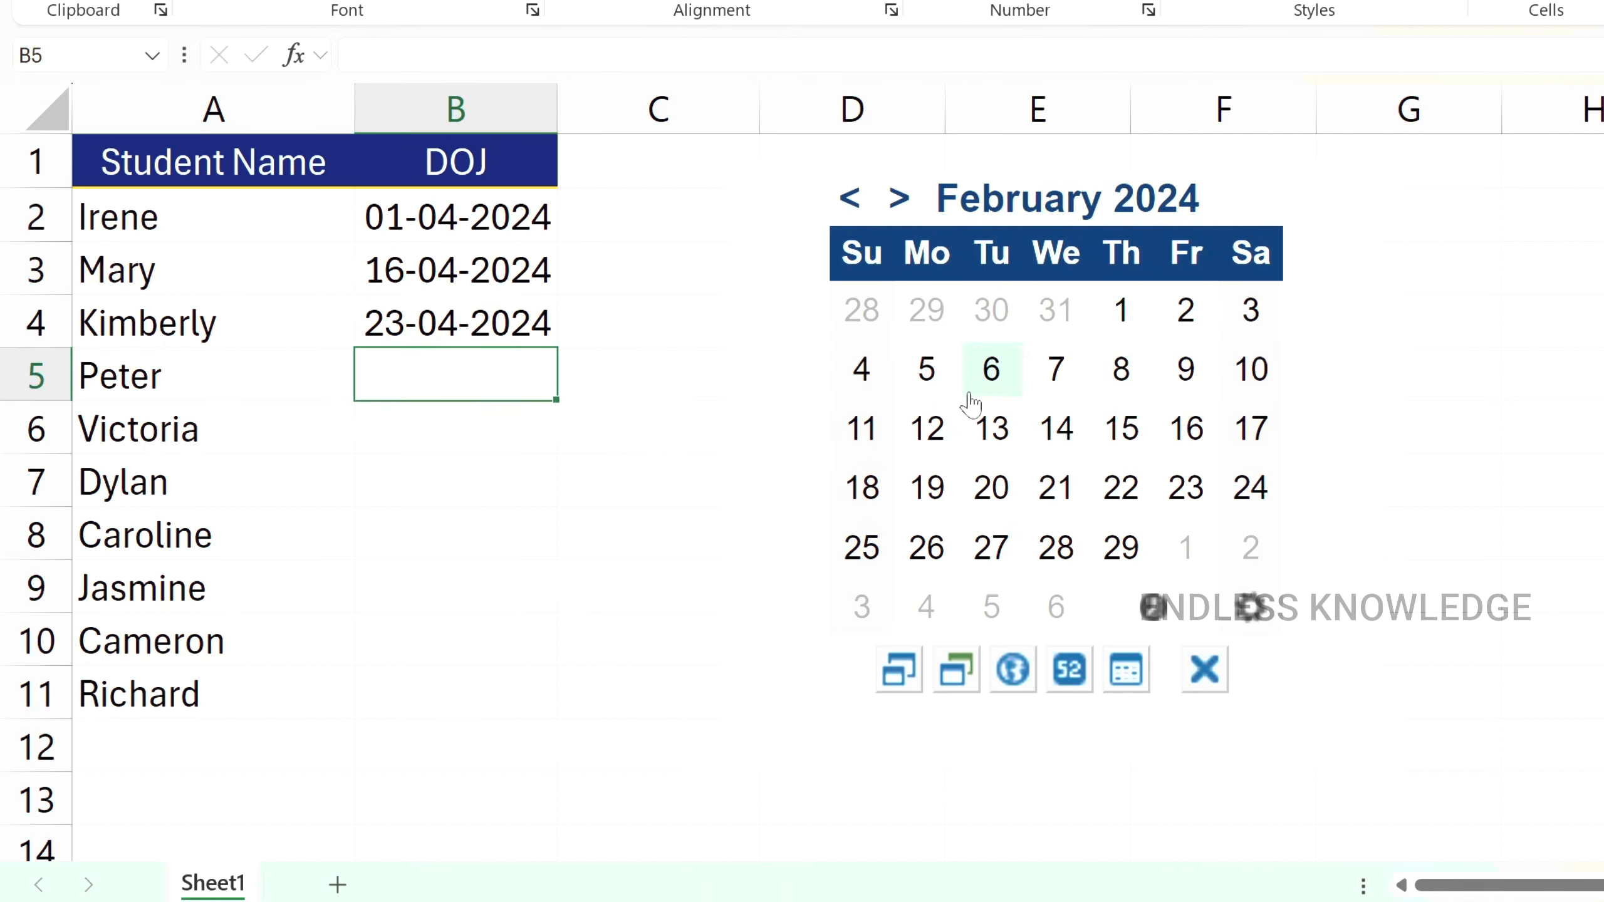
click(990, 369)
- Advance the calendar to June 2024 and insert 11-06-2024 in B6
click(898, 198)
click(898, 198)
click(899, 198)
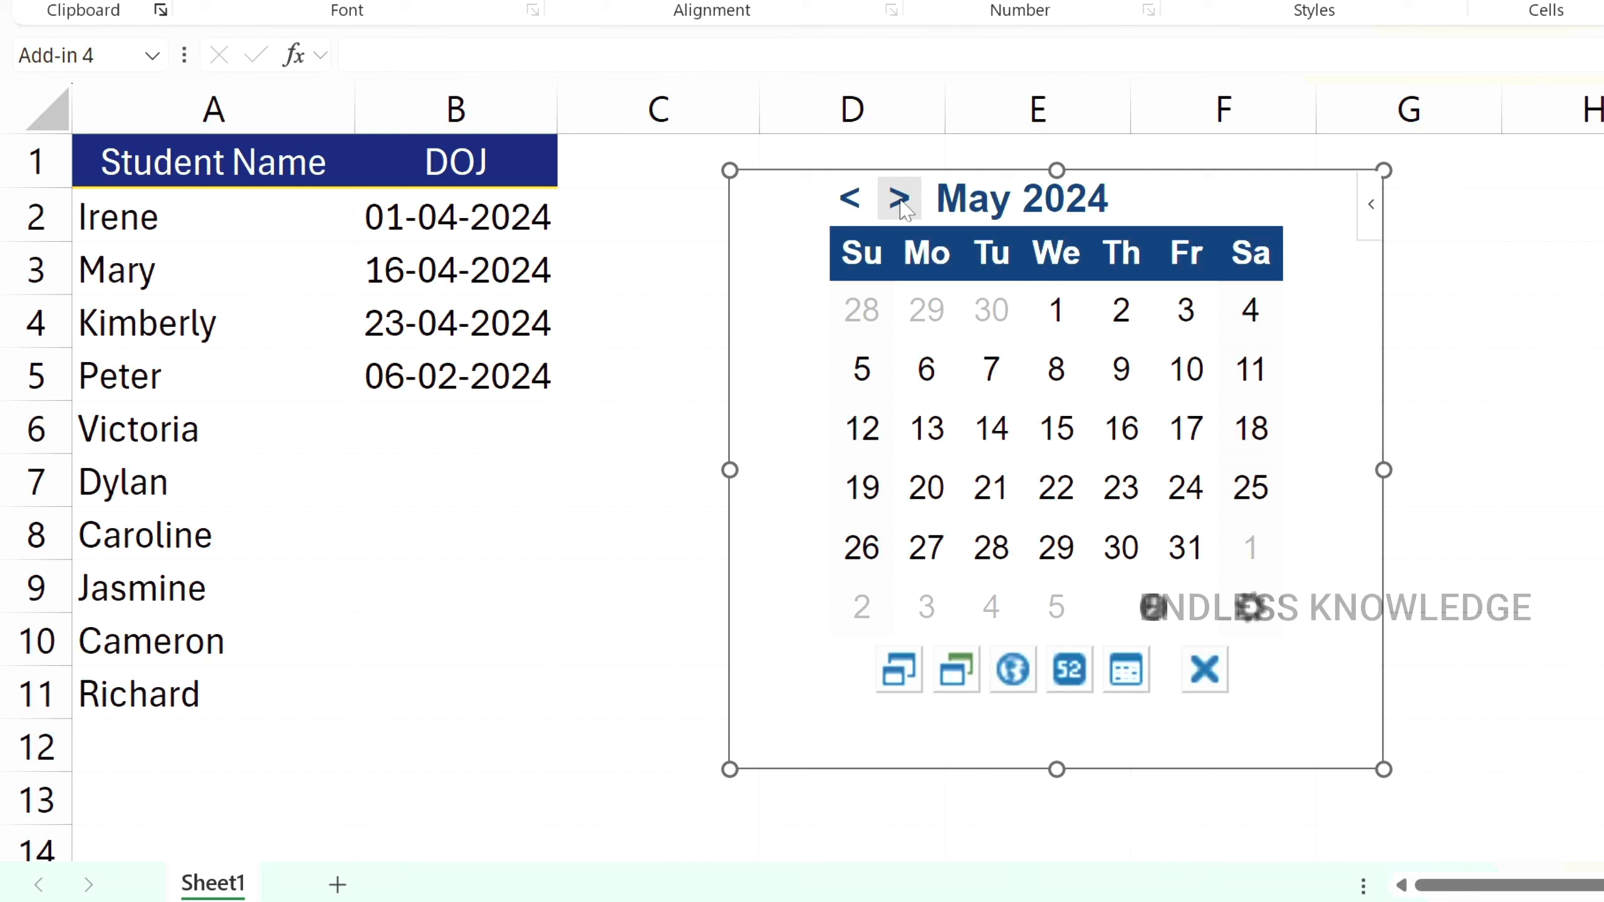
click(898, 198)
click(519, 442)
click(991, 428)
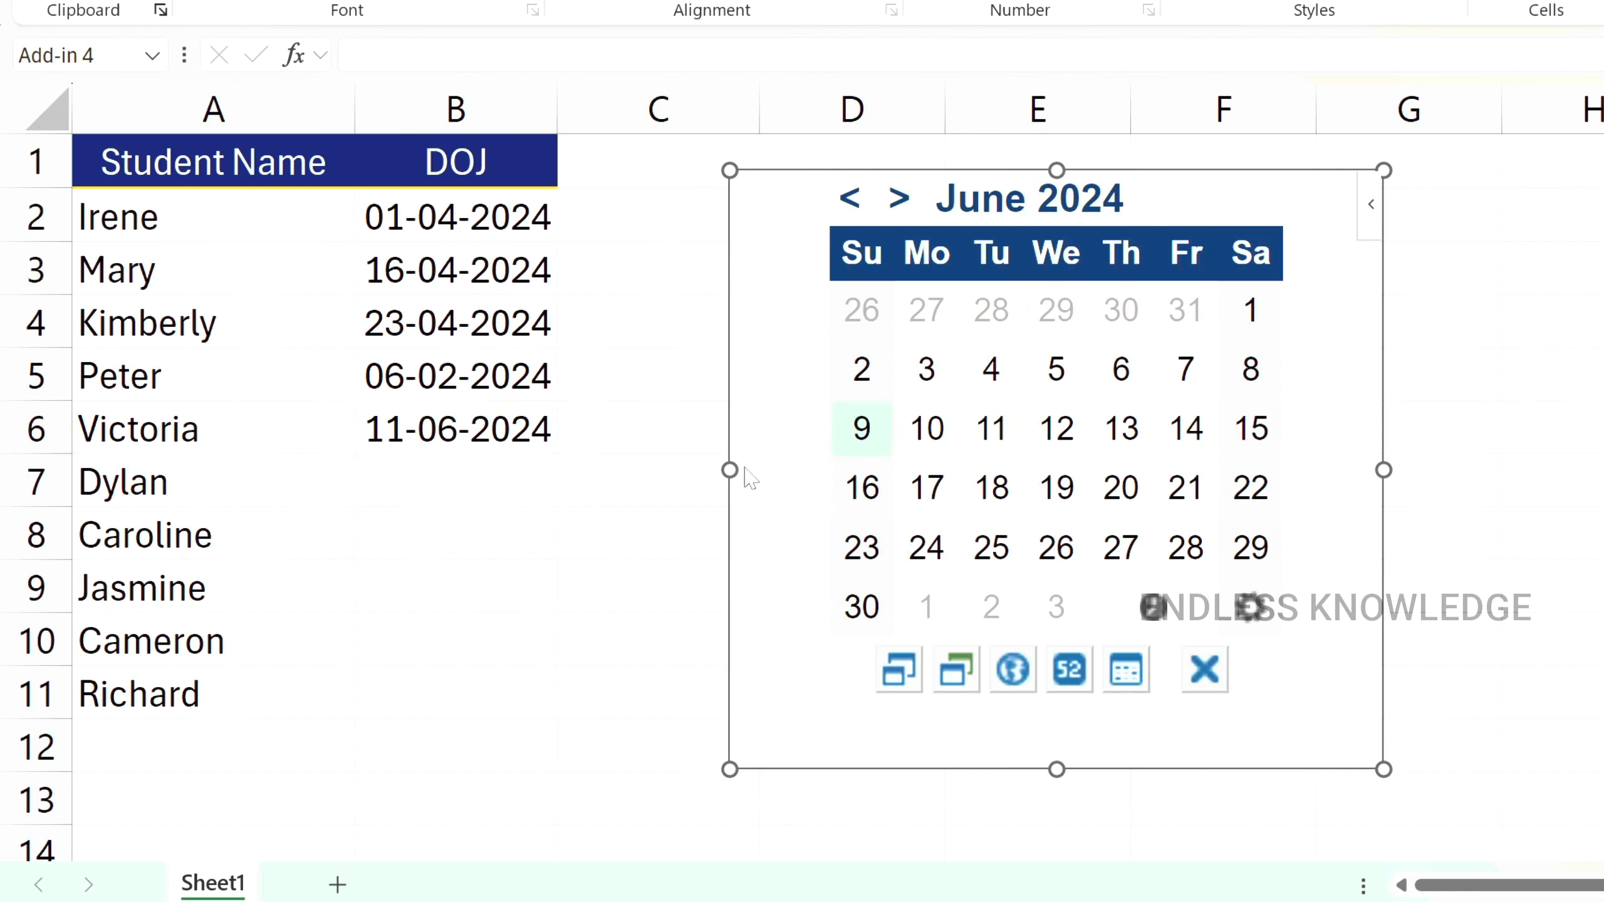
- Insert 18-06-2024 in B7 from the calendar, and overwrite it with 17-07-2024 from the July 2024 page
click(530, 480)
click(991, 486)
click(898, 198)
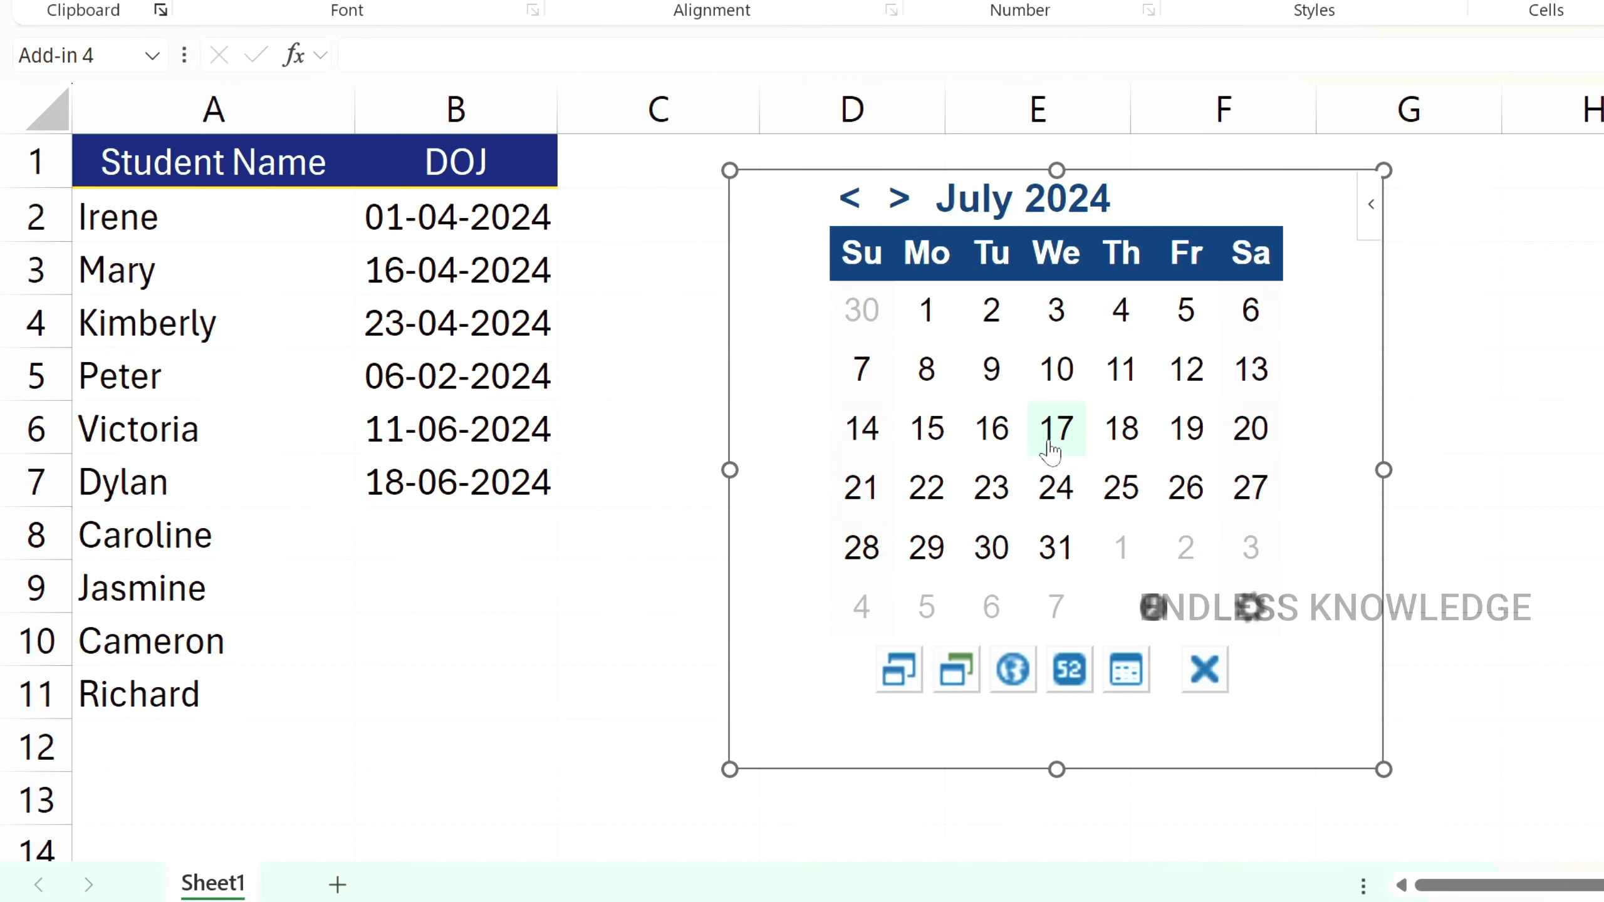
click(1056, 428)
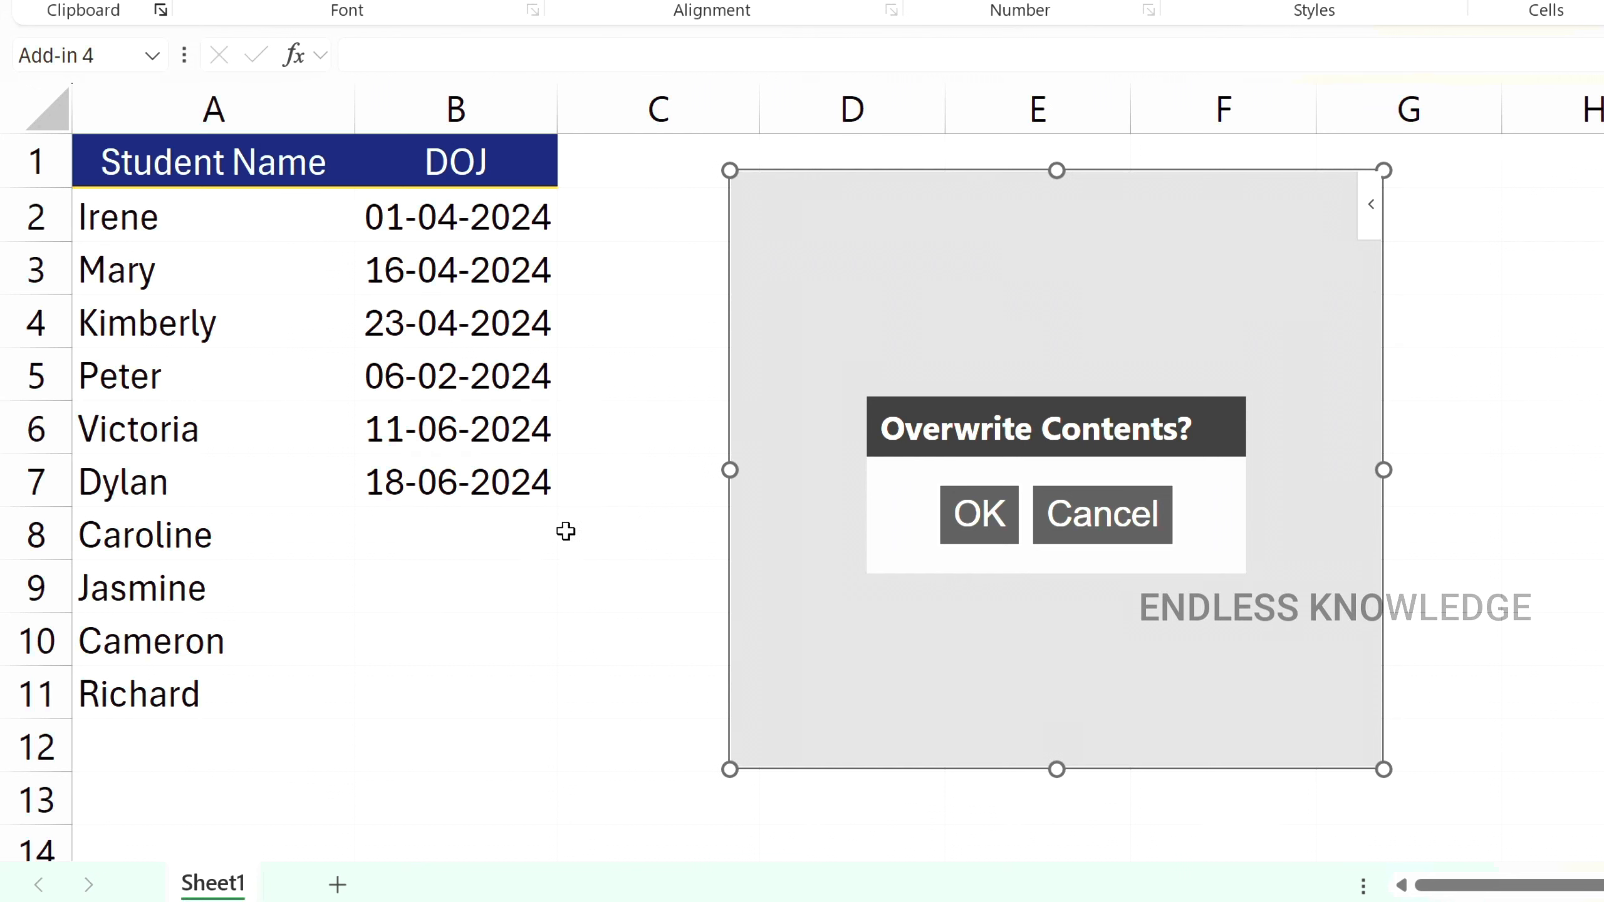
click(960, 518)
- Return the calendar to April 2024 and insert 18-04-2024 in B8
click(504, 531)
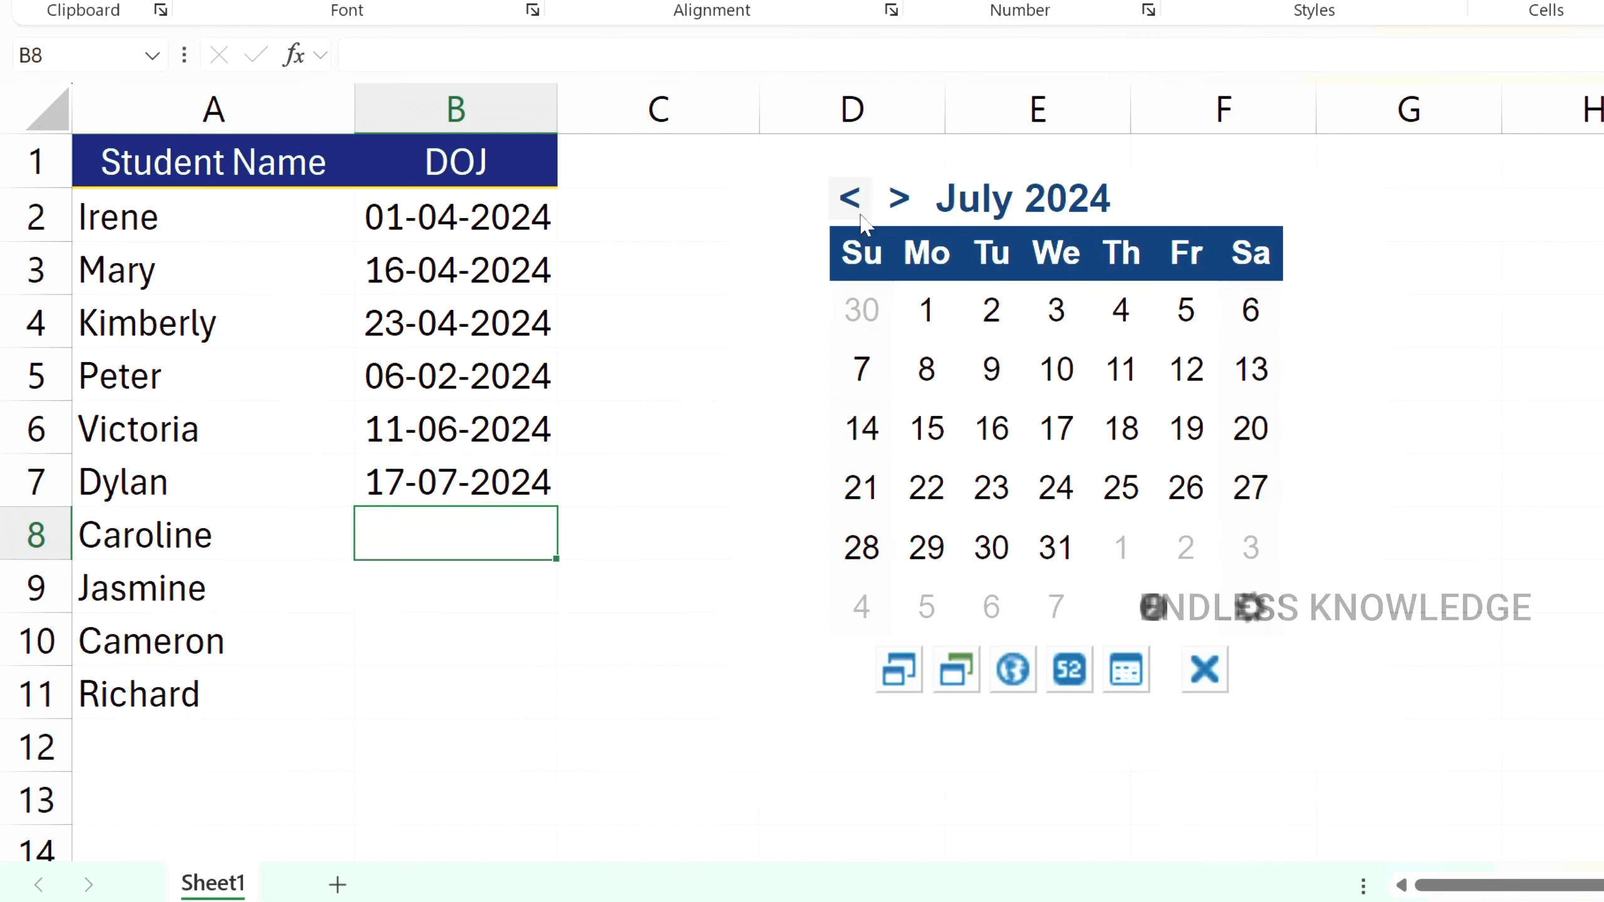
click(850, 197)
click(849, 198)
click(849, 198)
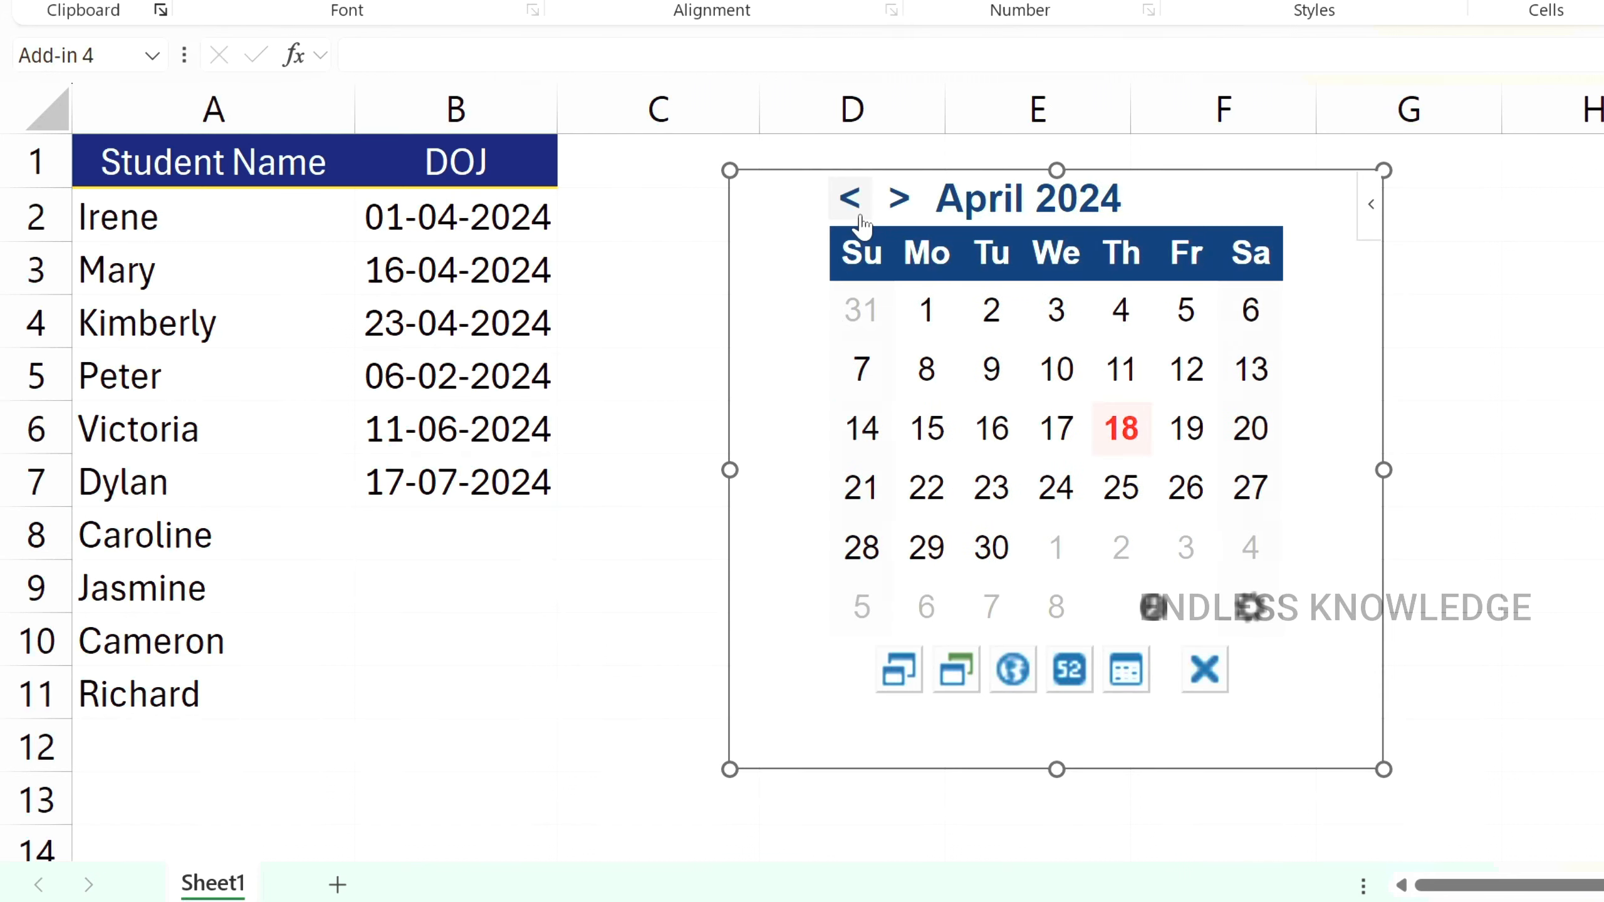
click(1121, 433)
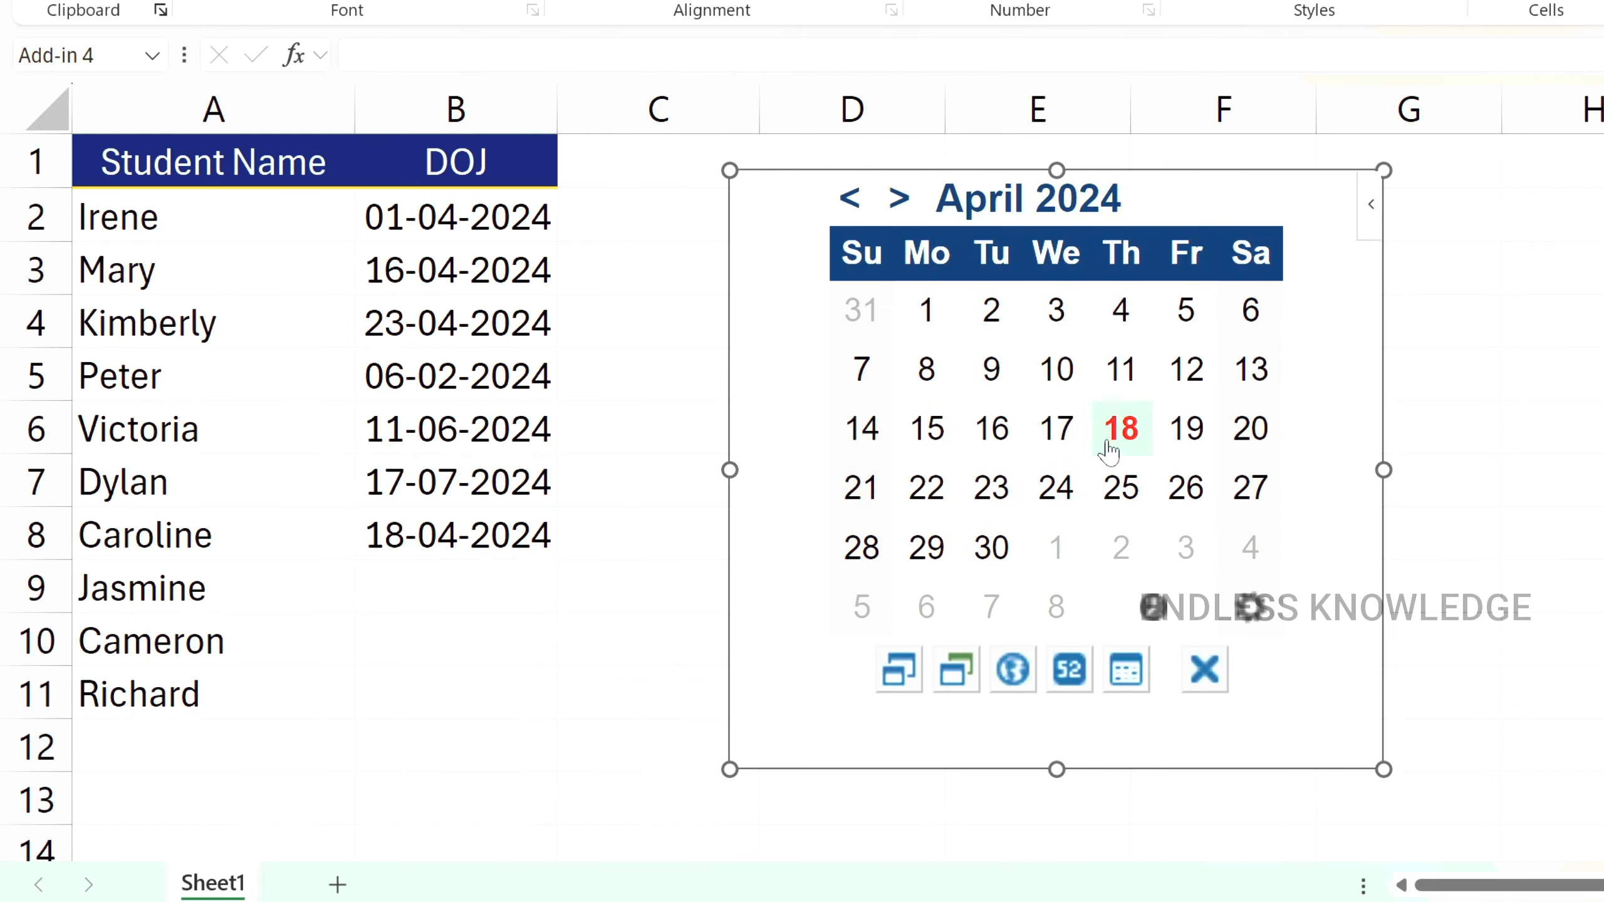
- Insert 24-04-2024 in B9 from the calendar, and nudge the calendar object slightly on the sheet
click(465, 588)
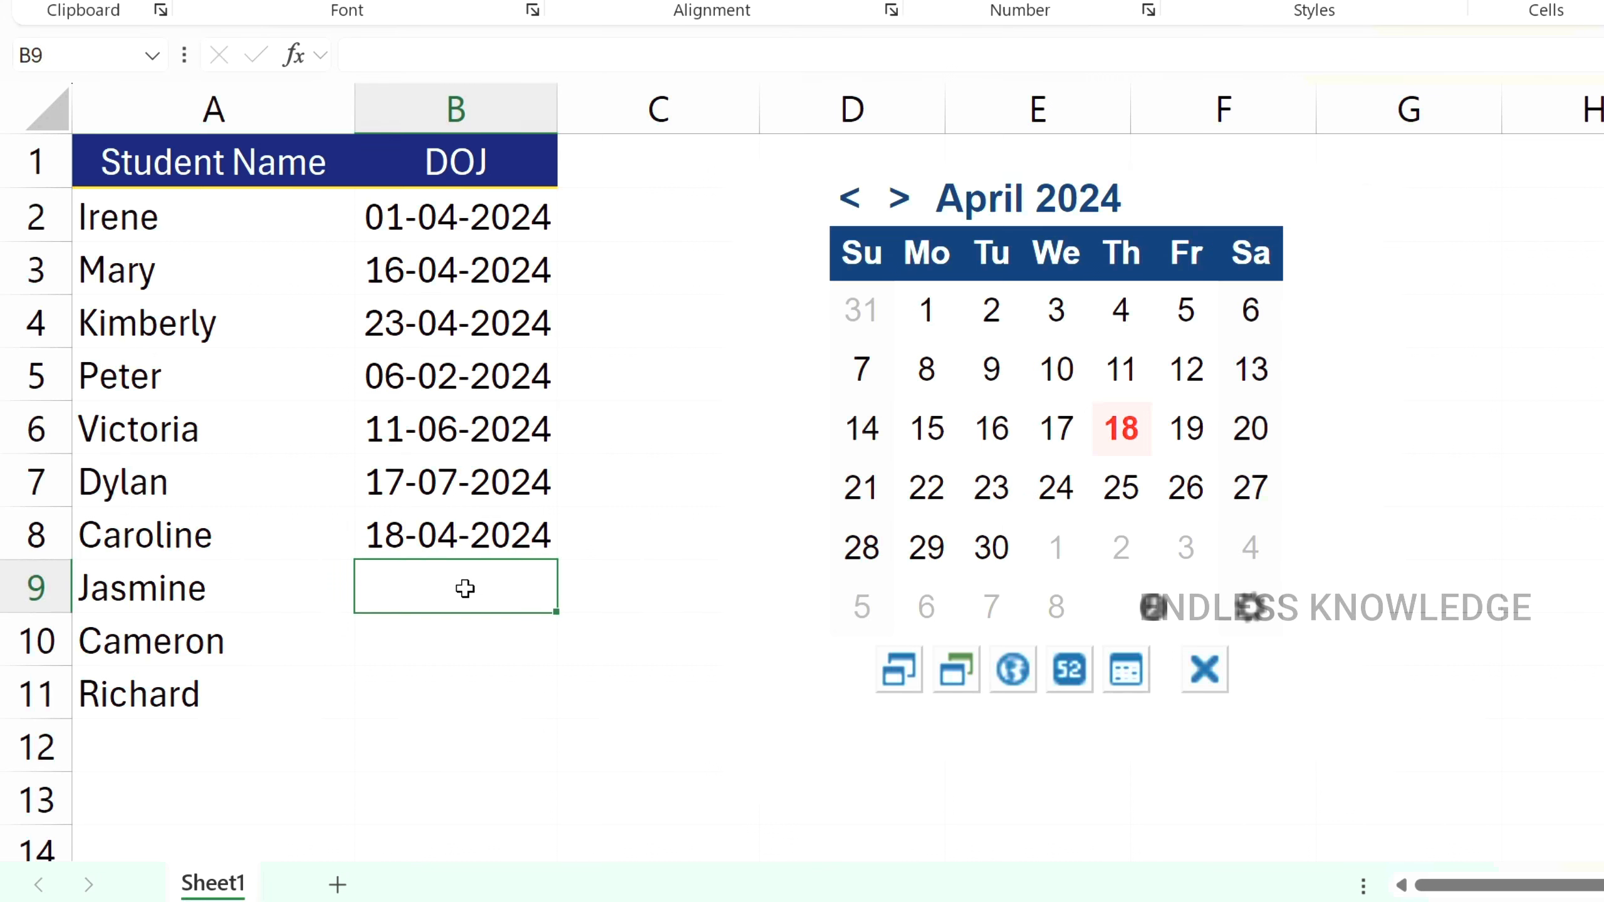
click(1052, 503)
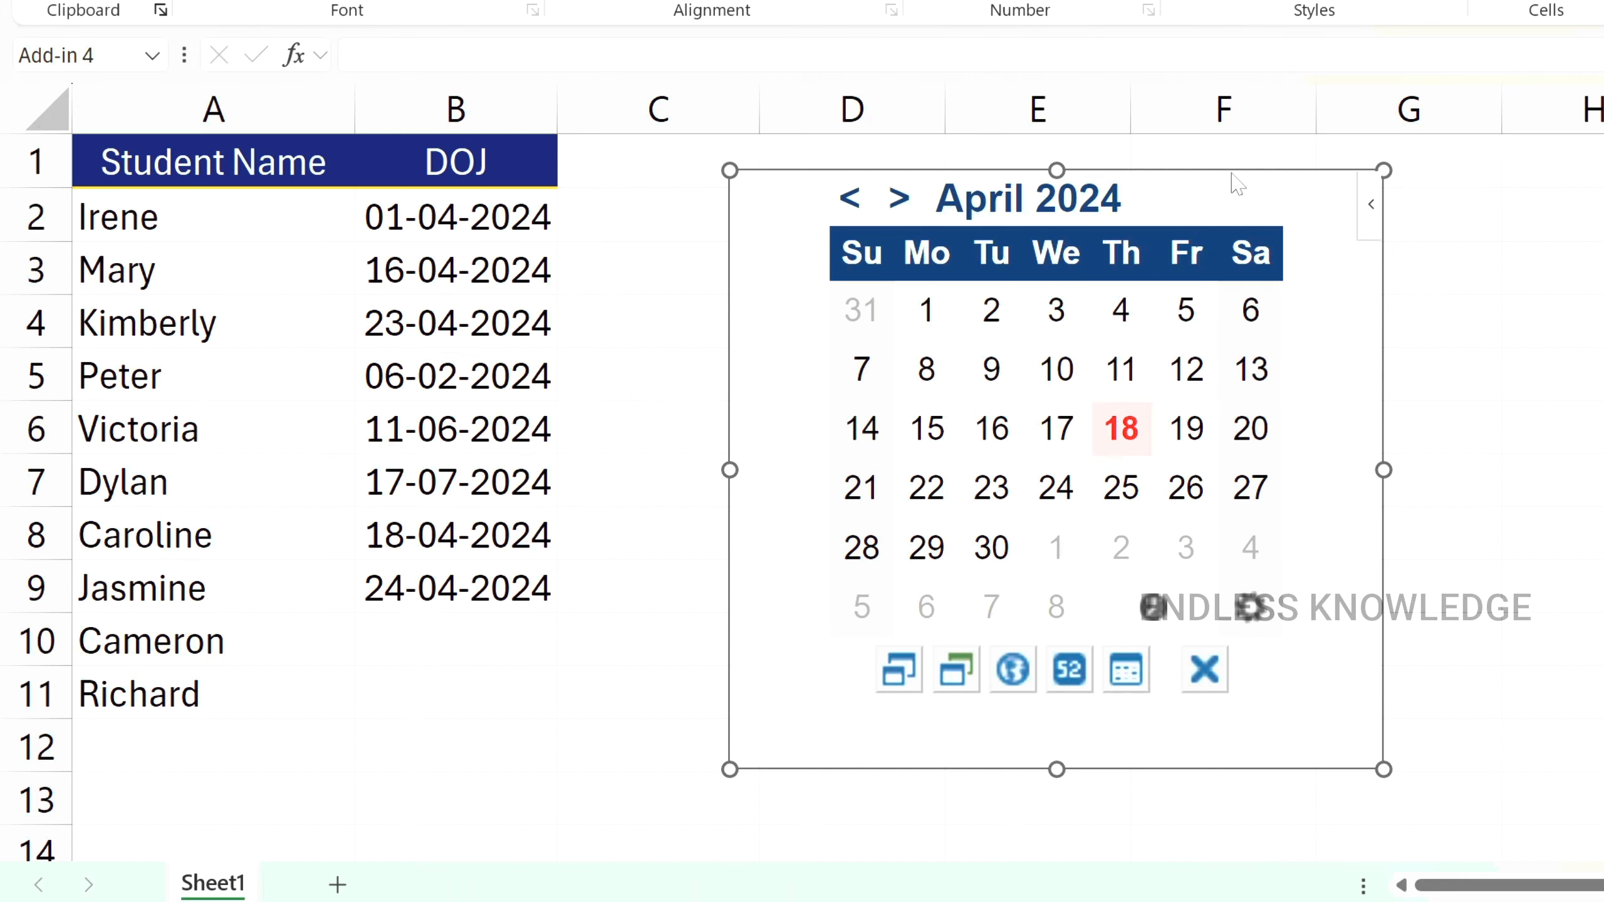
drag(1235, 169, 1225, 172)
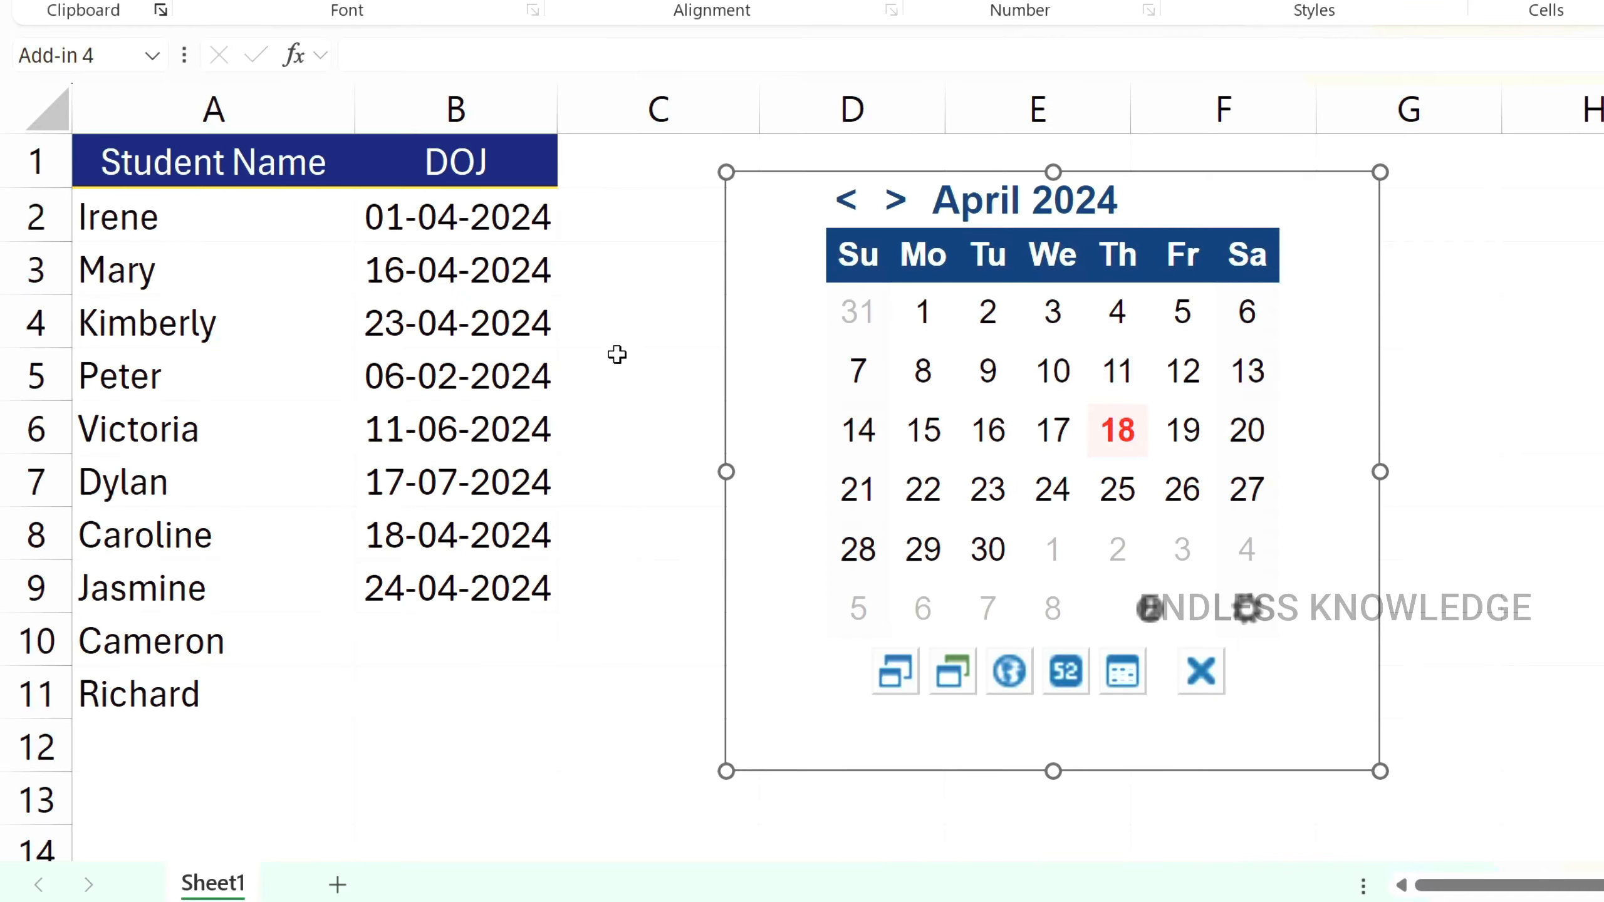
scroll(617, 355, up, 2)
scroll(616, 351, down, 4)
scroll(572, 416, up, 1)
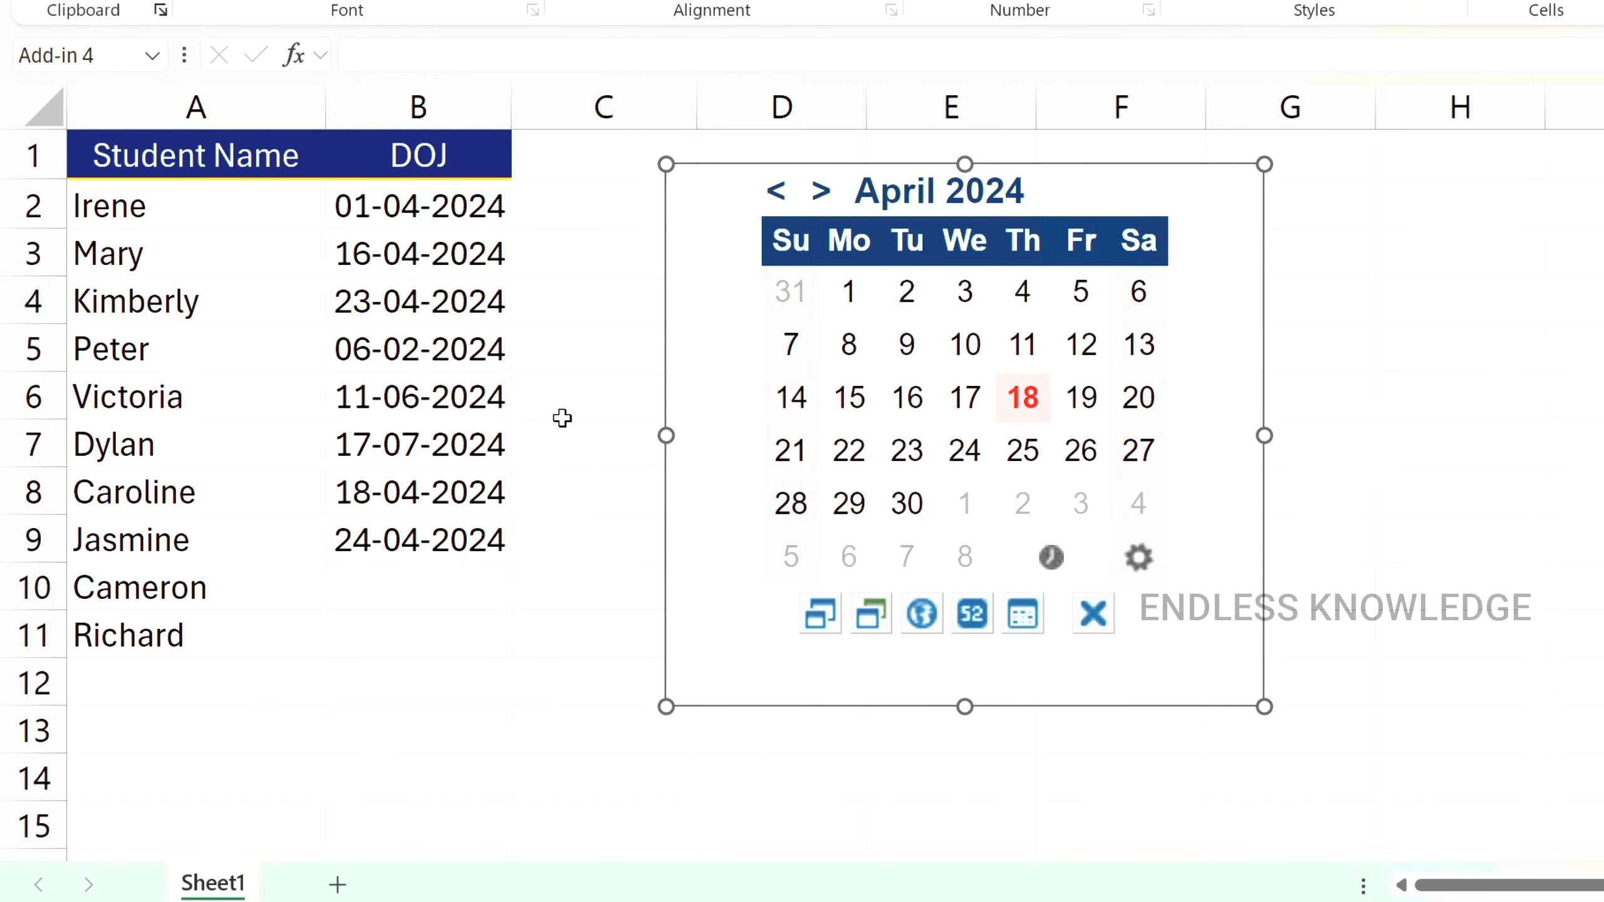
scroll(562, 418, down, 1)
scroll(545, 419, up, 2)
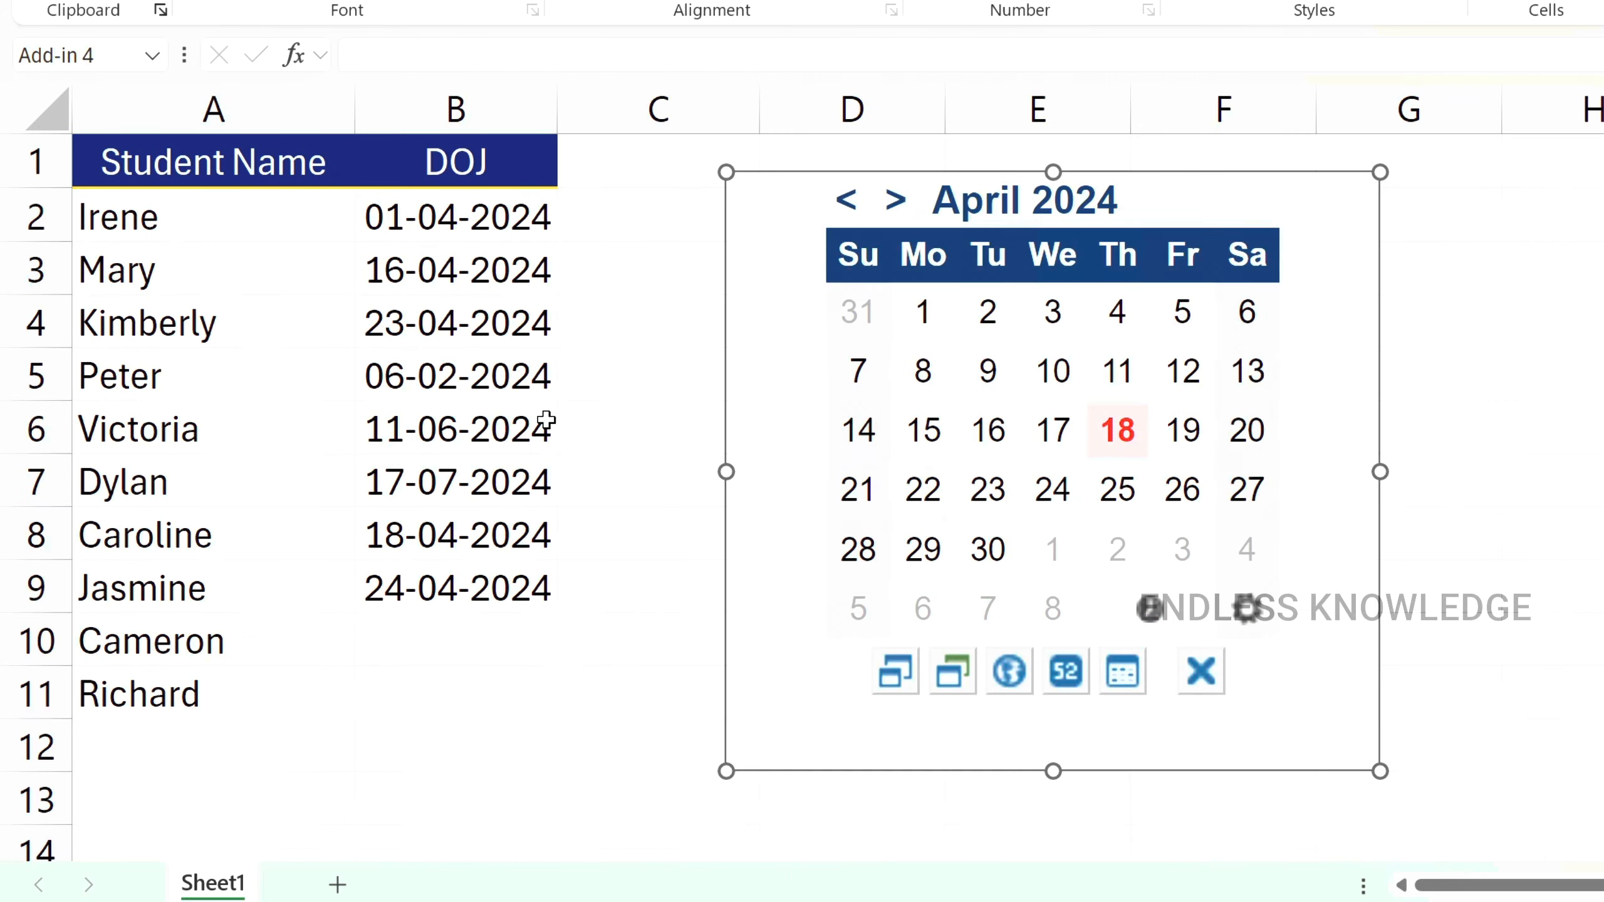
scroll(545, 424, up, 1)
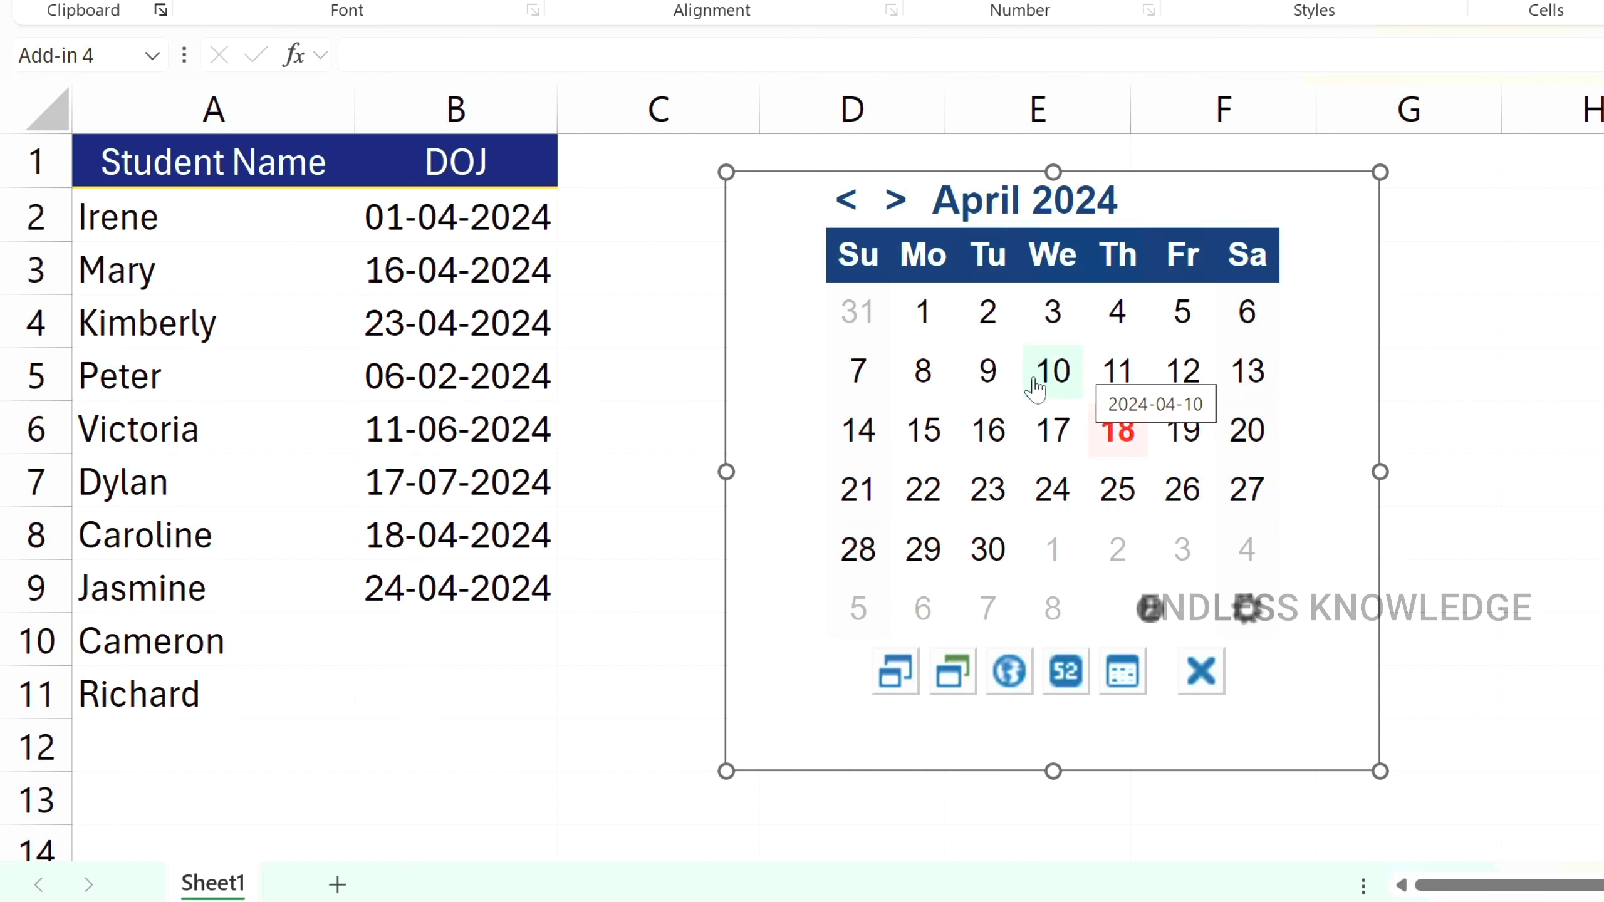
scroll(1033, 378, up, 4)
scroll(1033, 378, down, 4)
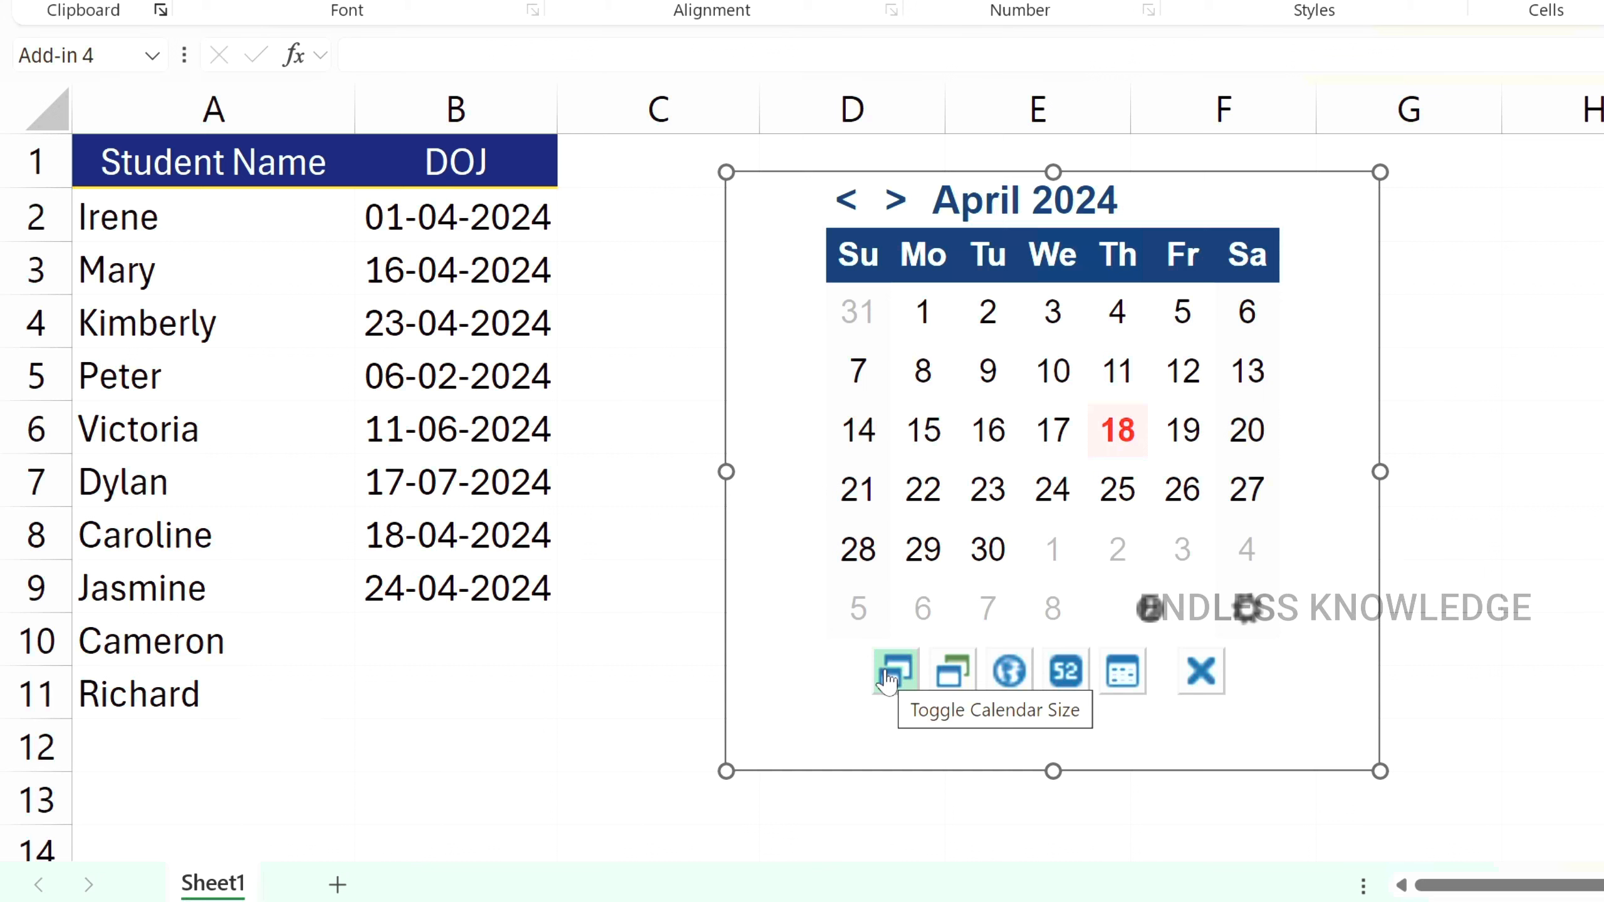
- Toggle the calendar to its smaller size and back to the larger one
click(896, 671)
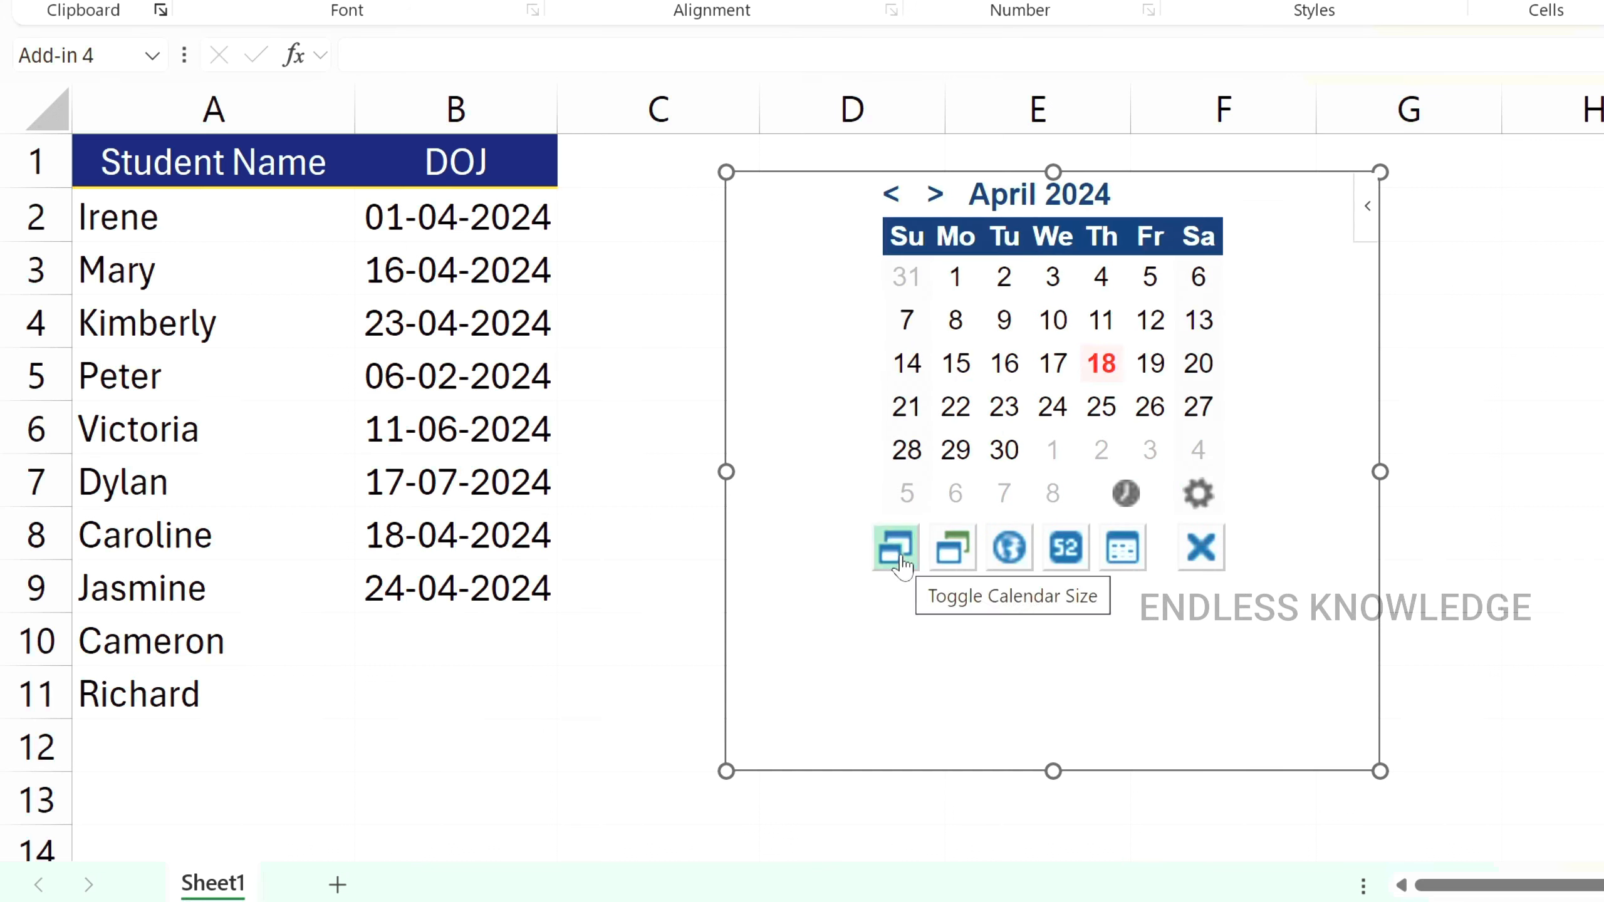
click(896, 548)
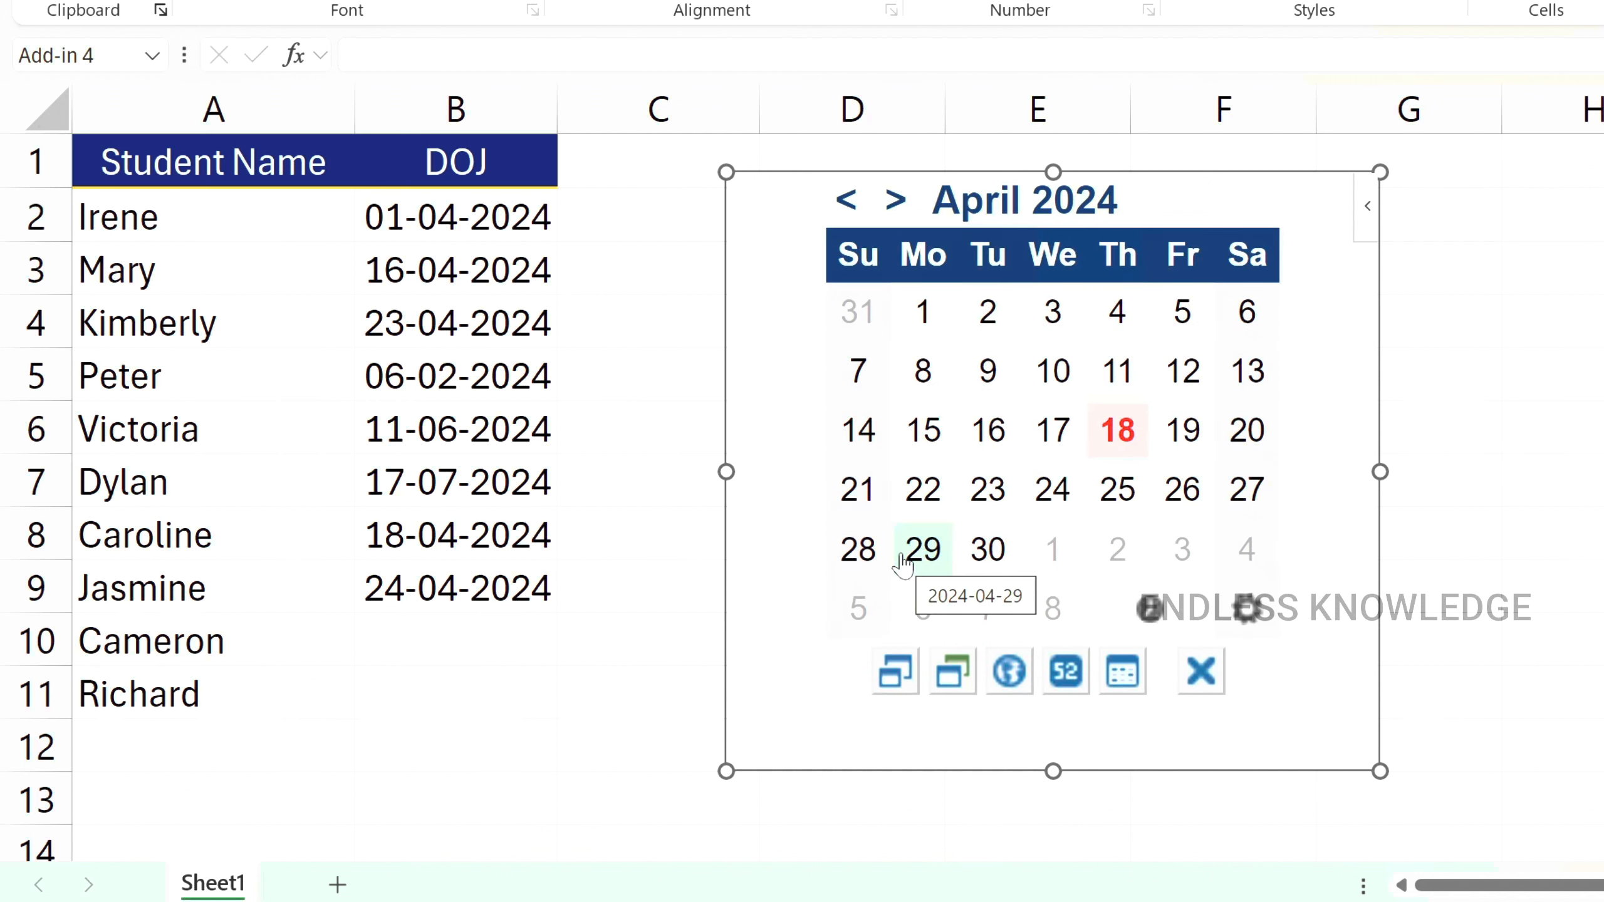
- Cycle through the calendar's color themes until the green theme is applied
click(955, 666)
click(956, 669)
click(956, 669)
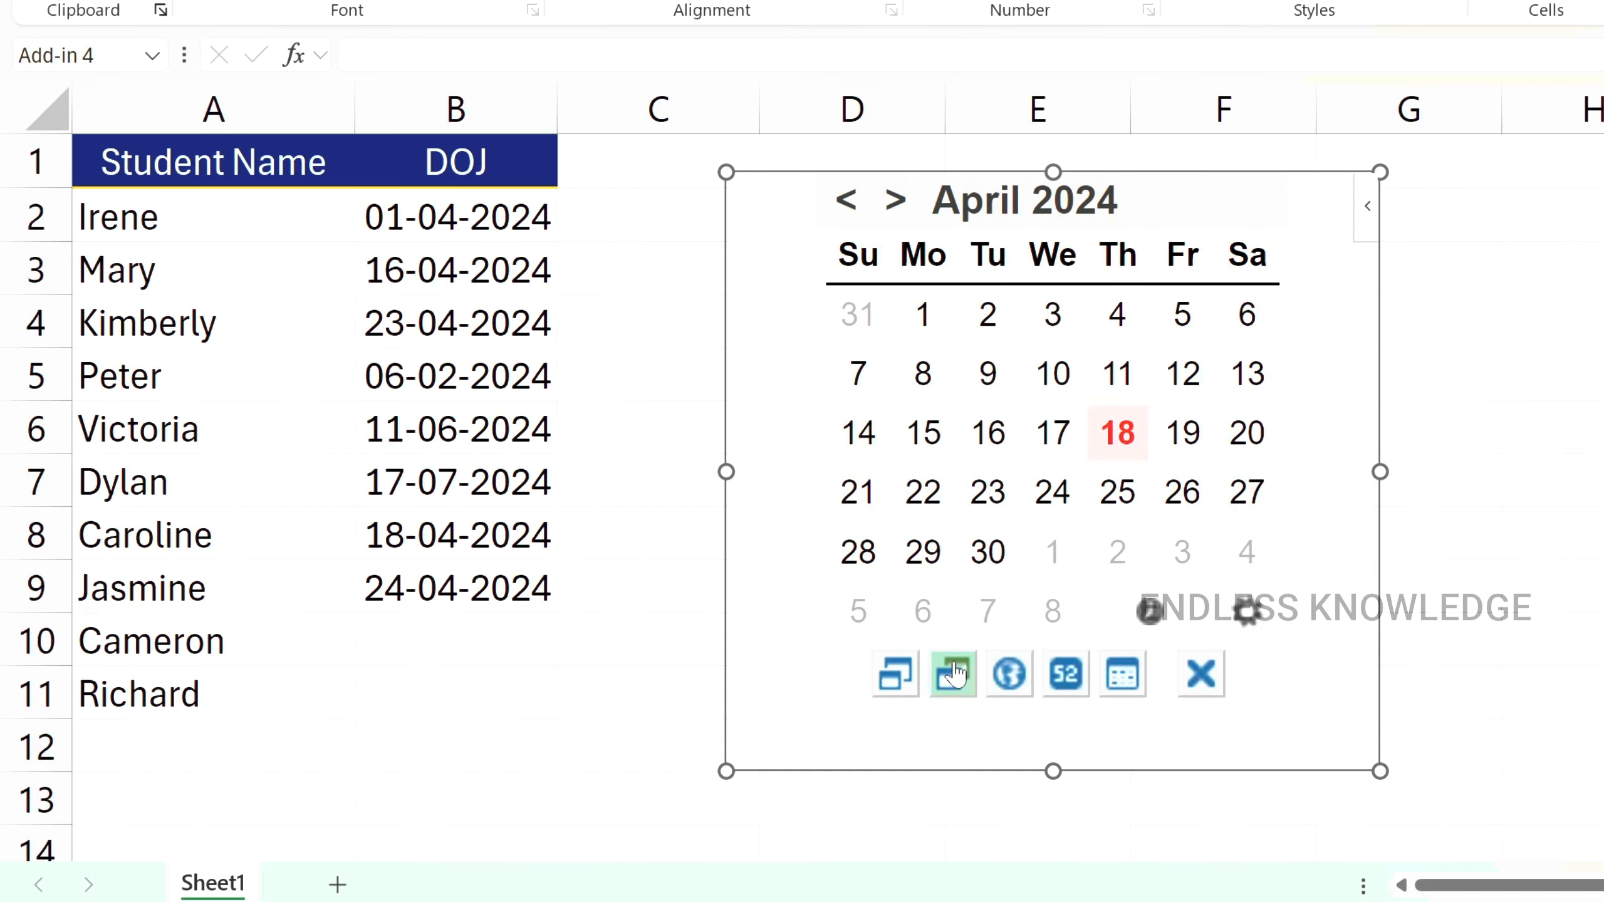
click(958, 672)
click(956, 673)
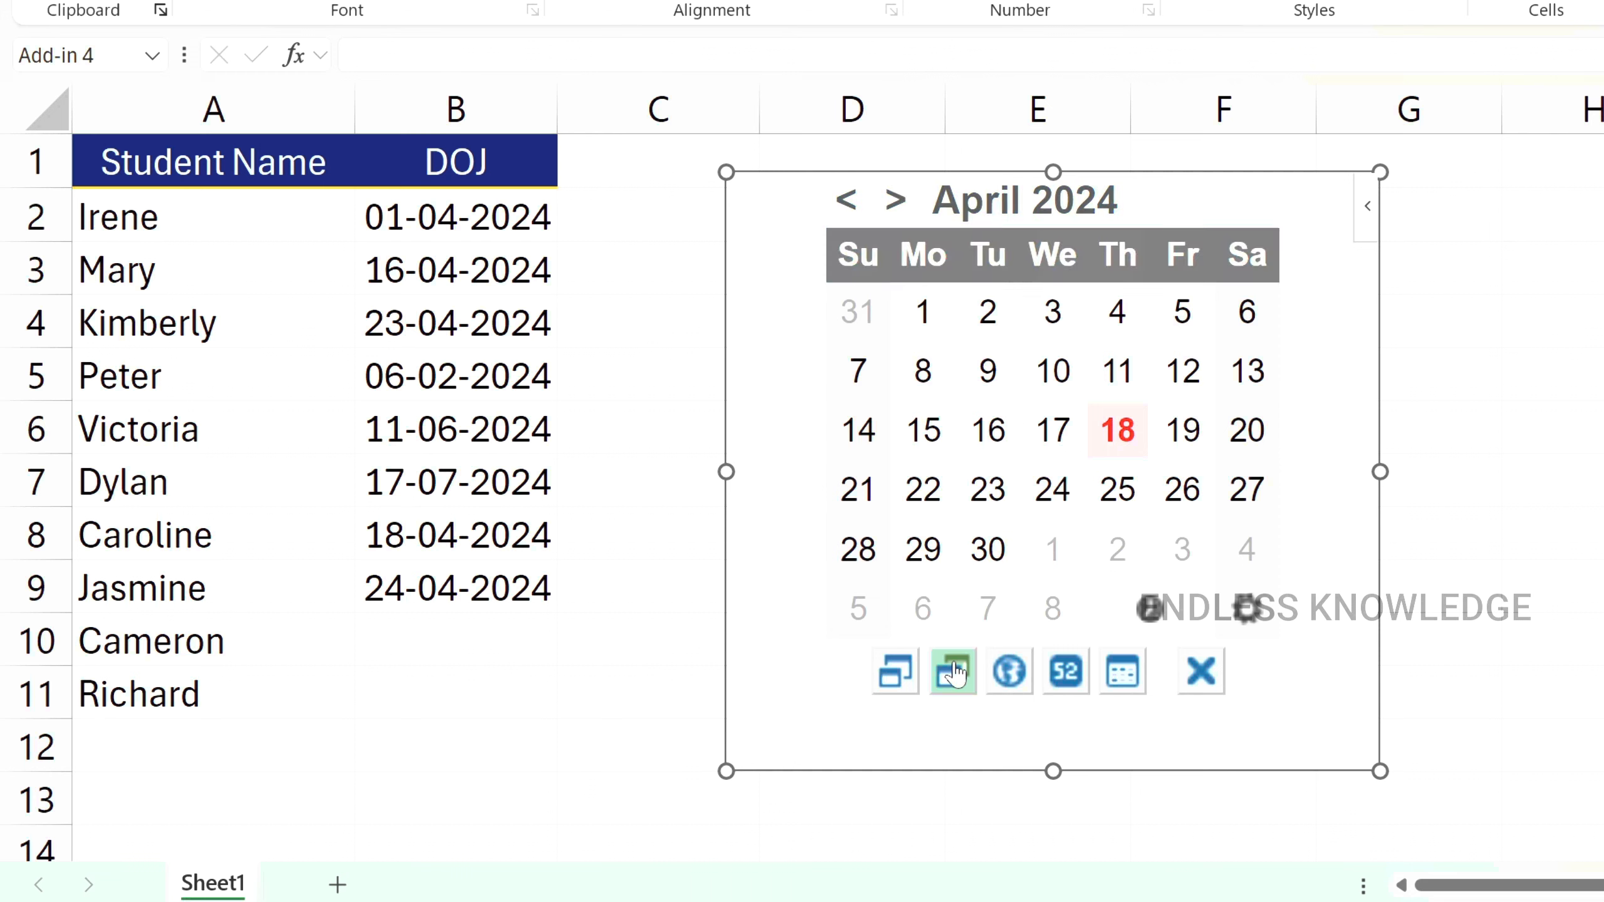
click(954, 672)
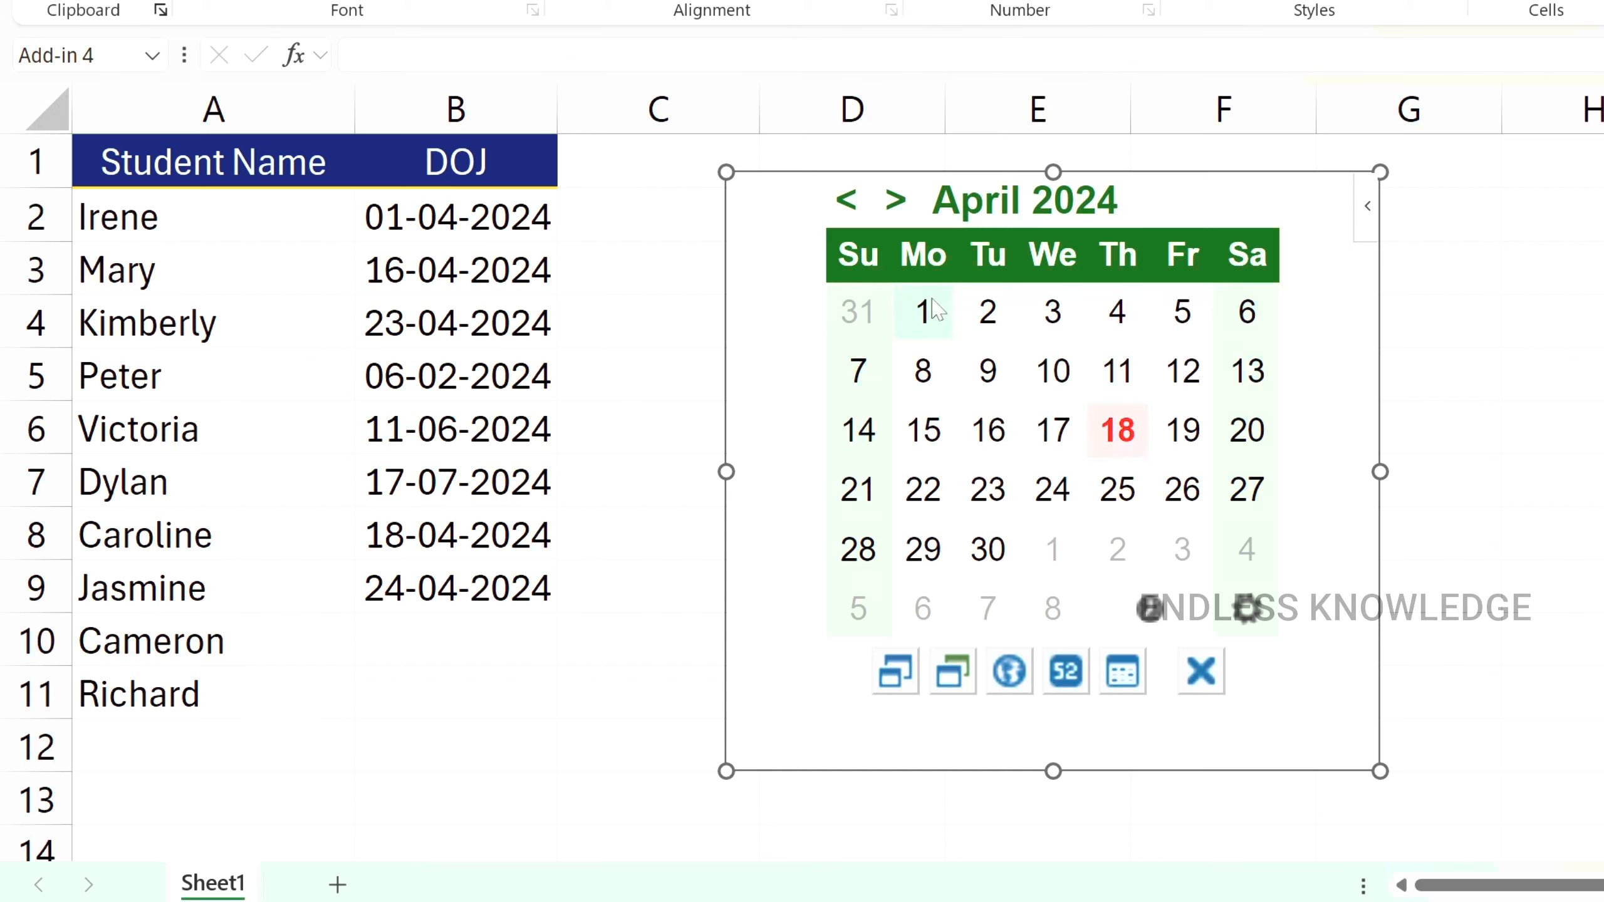
- Cycle through the calendar's week-start systems until the ISO Calendar System, with Monday first, is applied
click(895, 202)
click(846, 202)
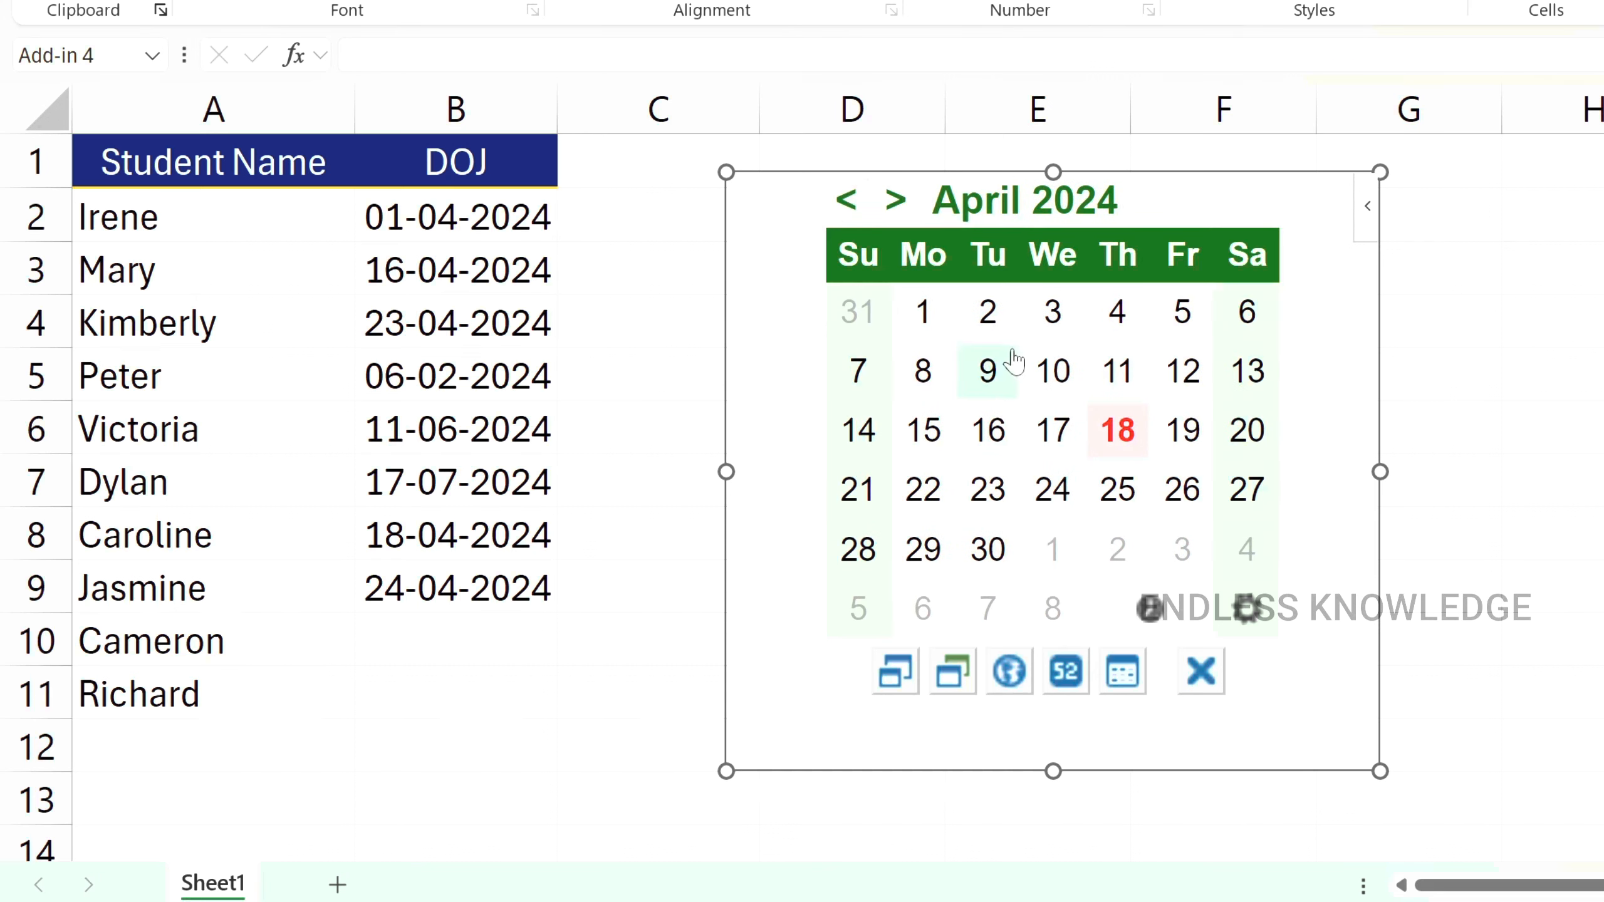
click(1009, 671)
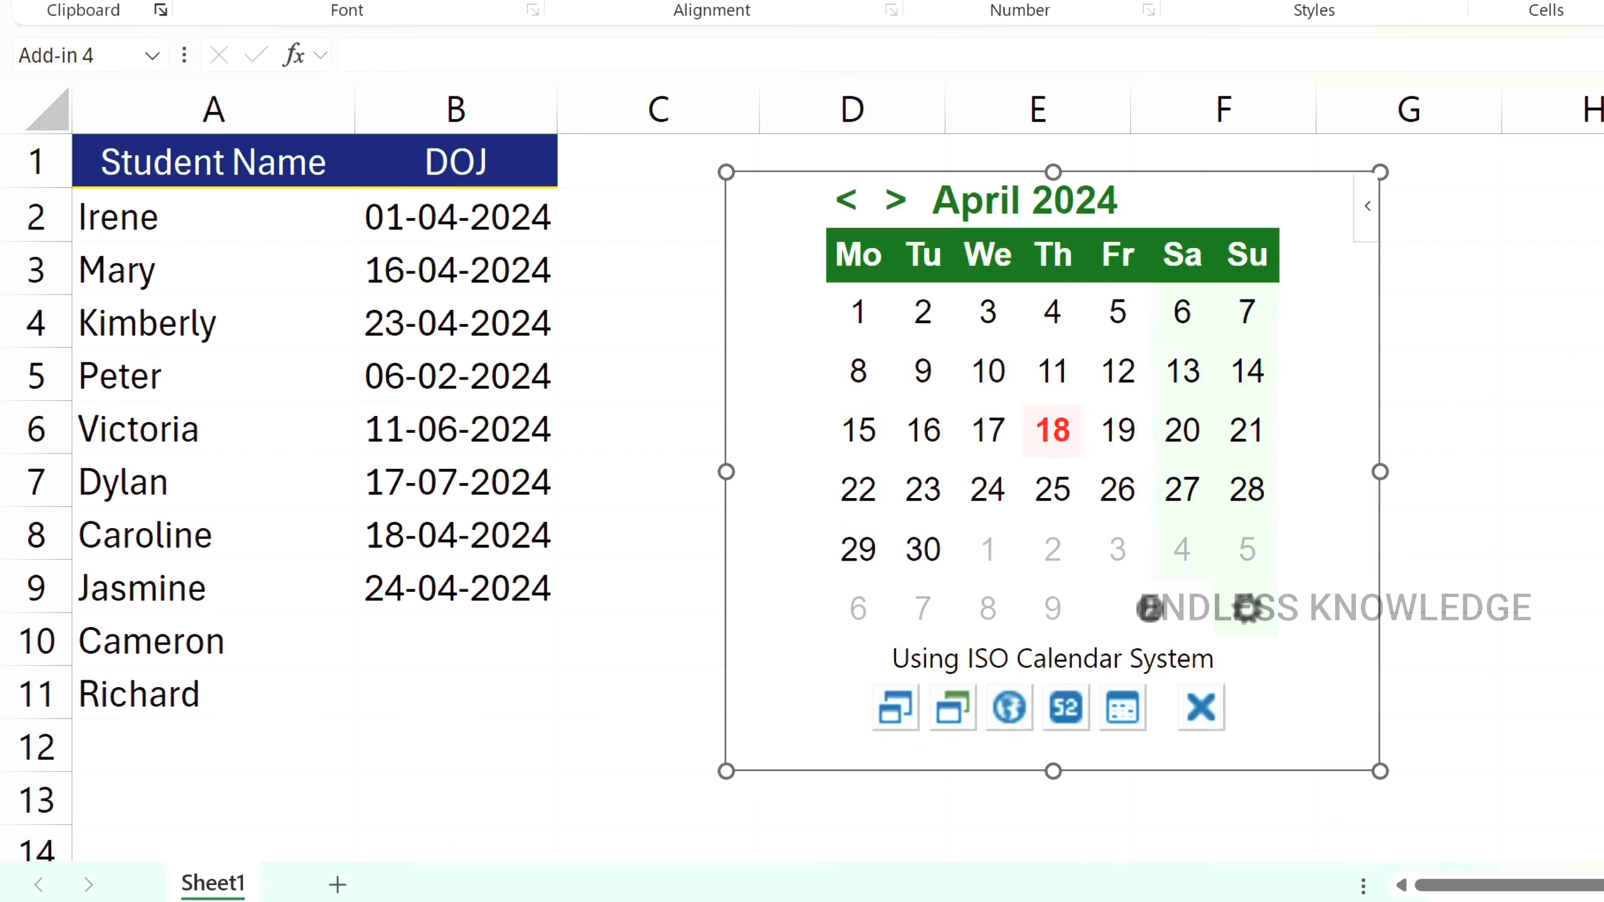
click(1003, 711)
click(1004, 711)
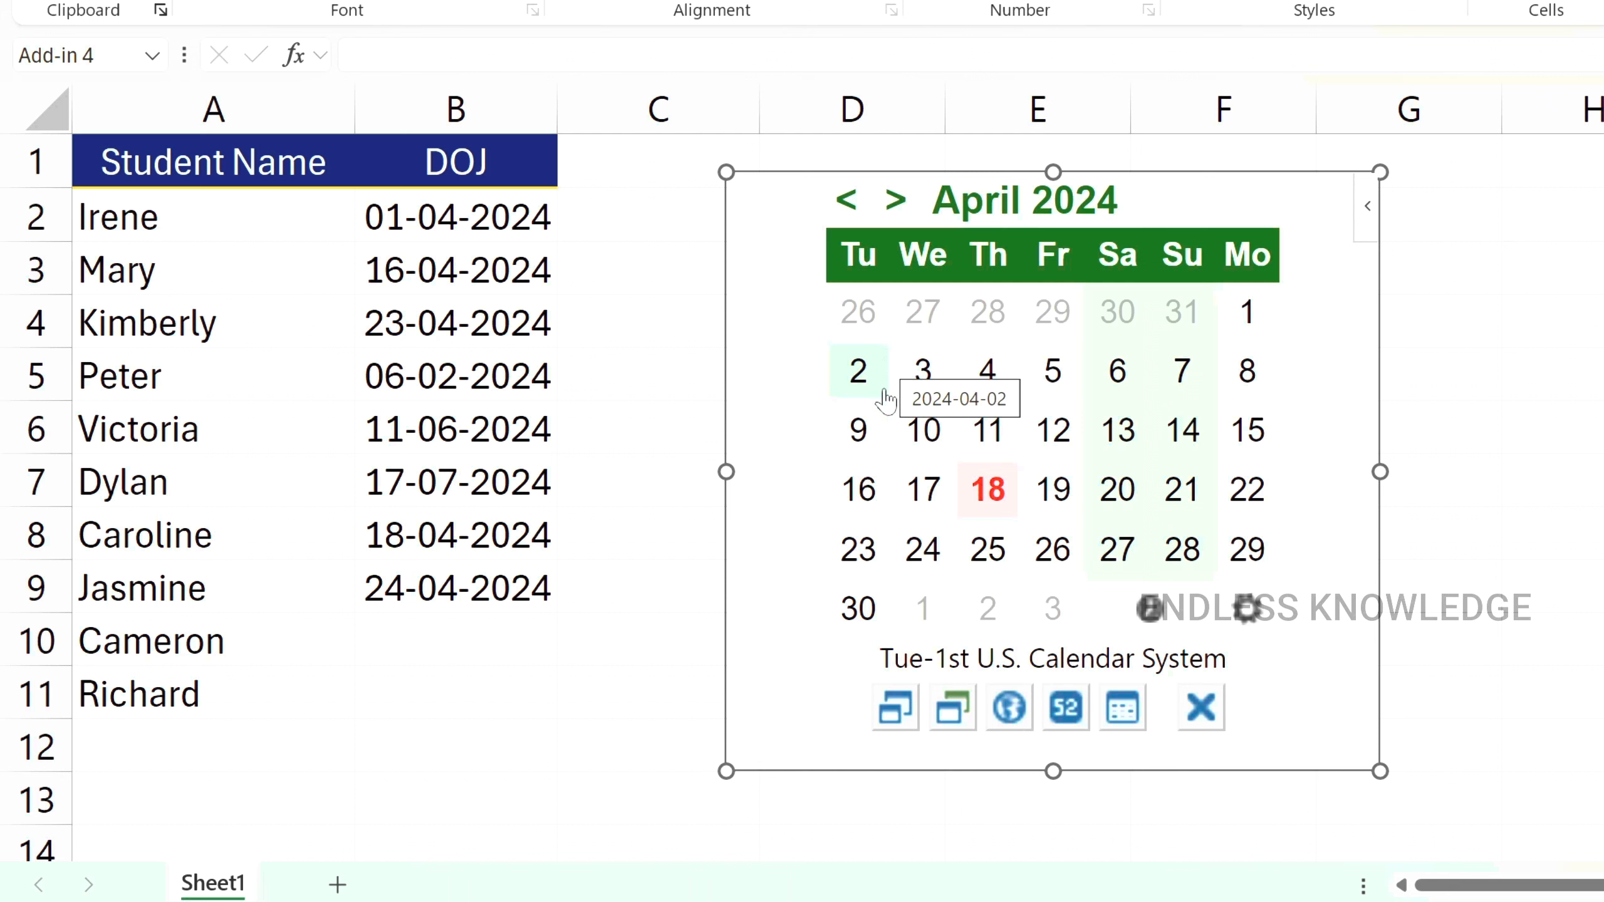
click(1013, 713)
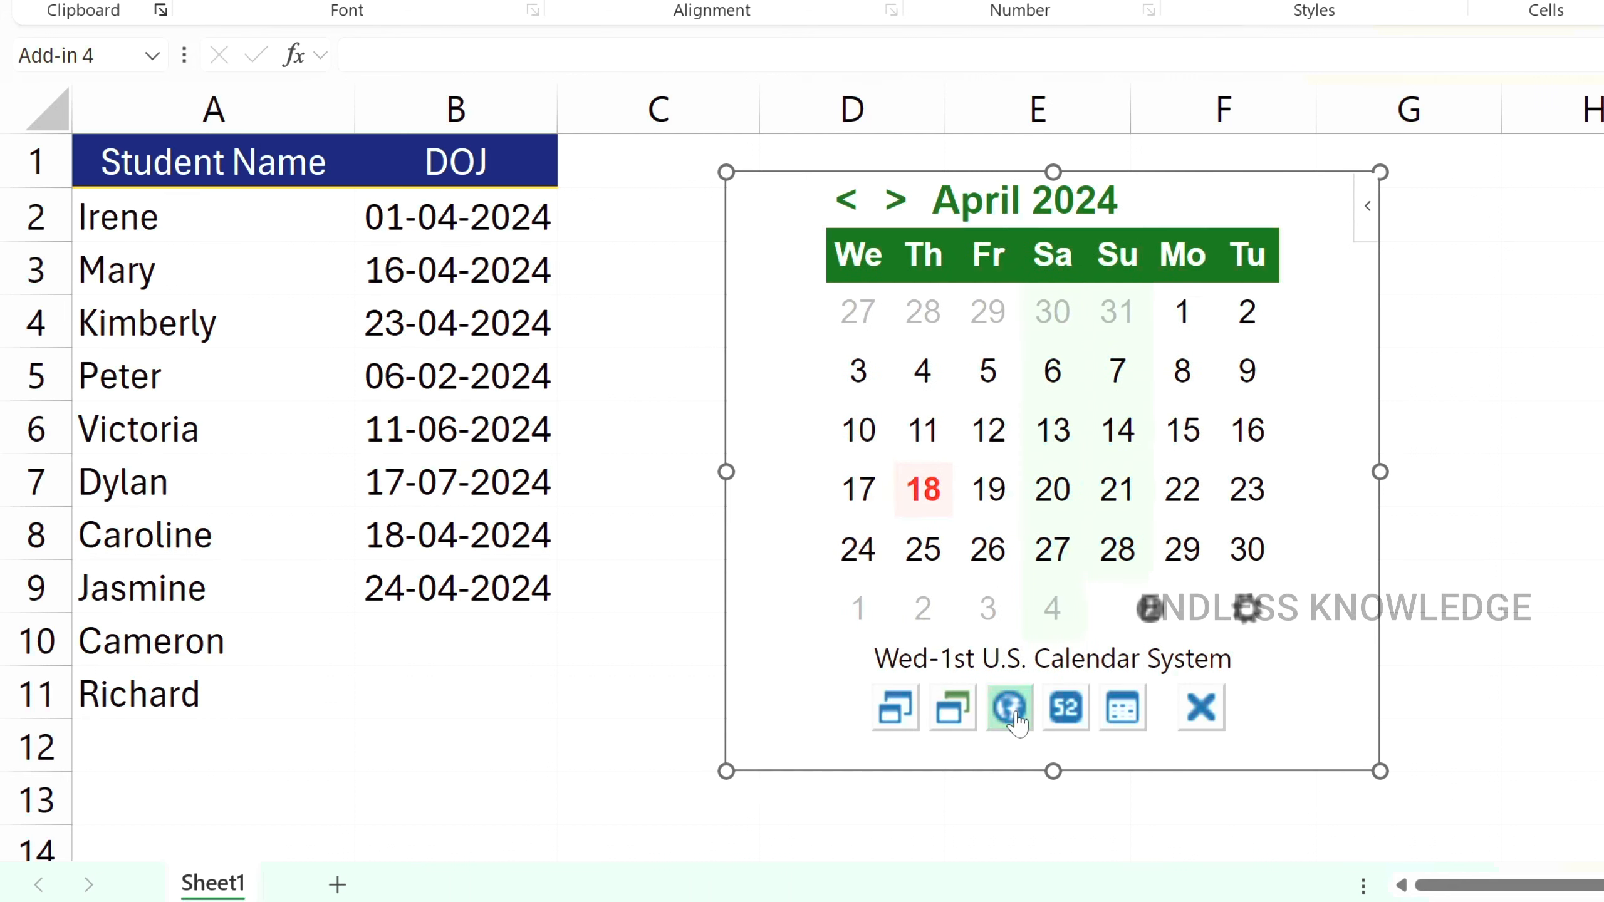
click(1013, 713)
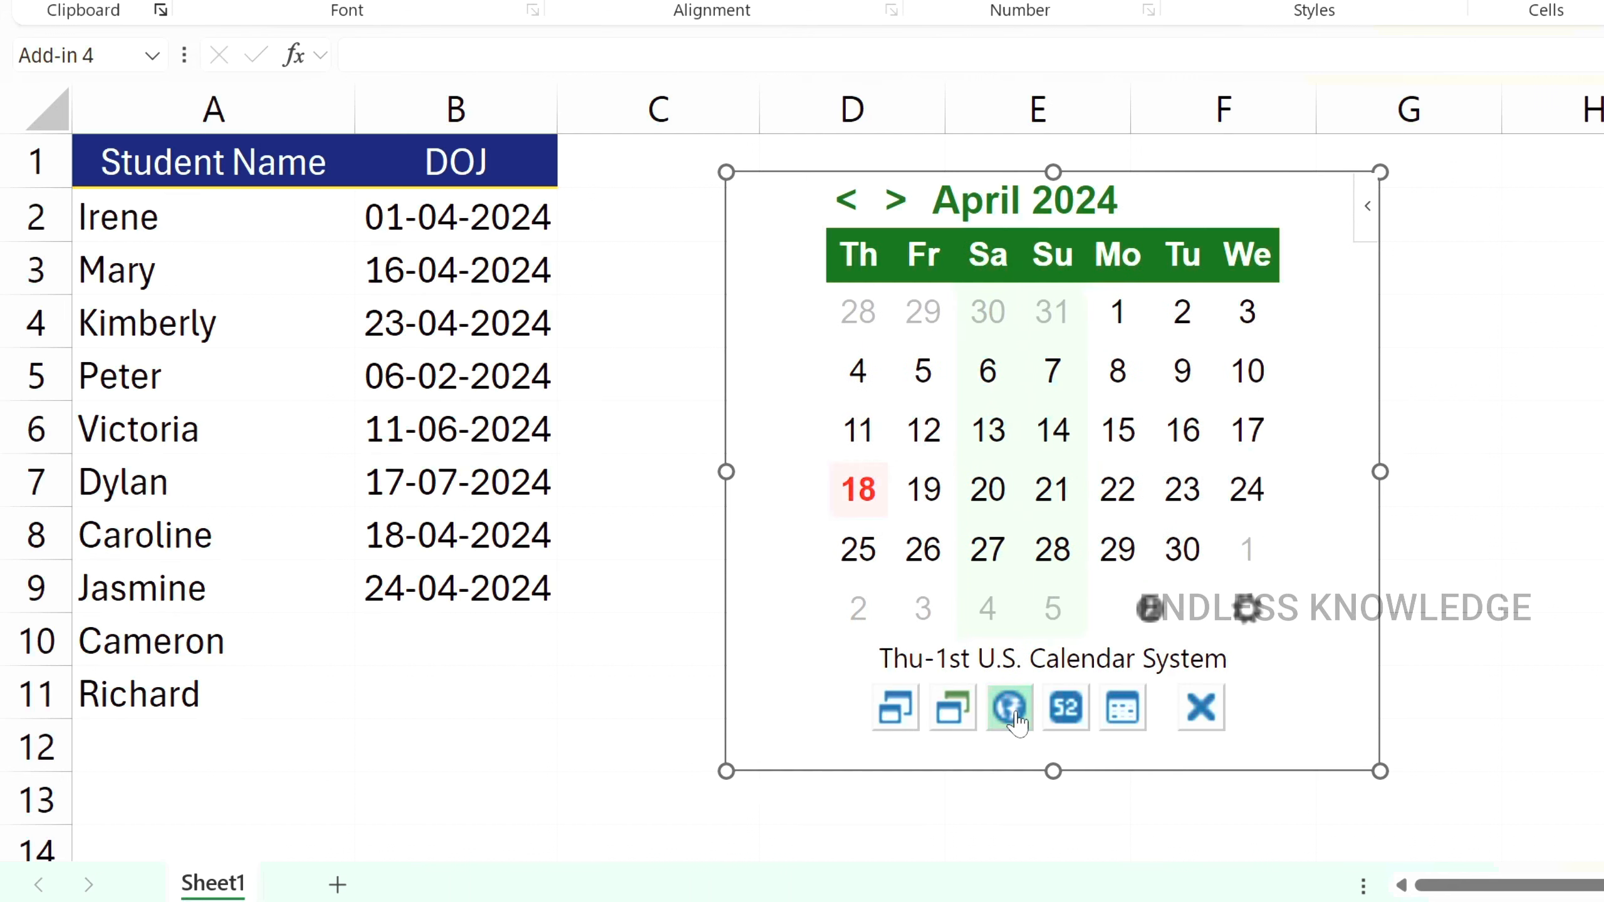
click(1013, 713)
click(1013, 713)
click(1013, 713)
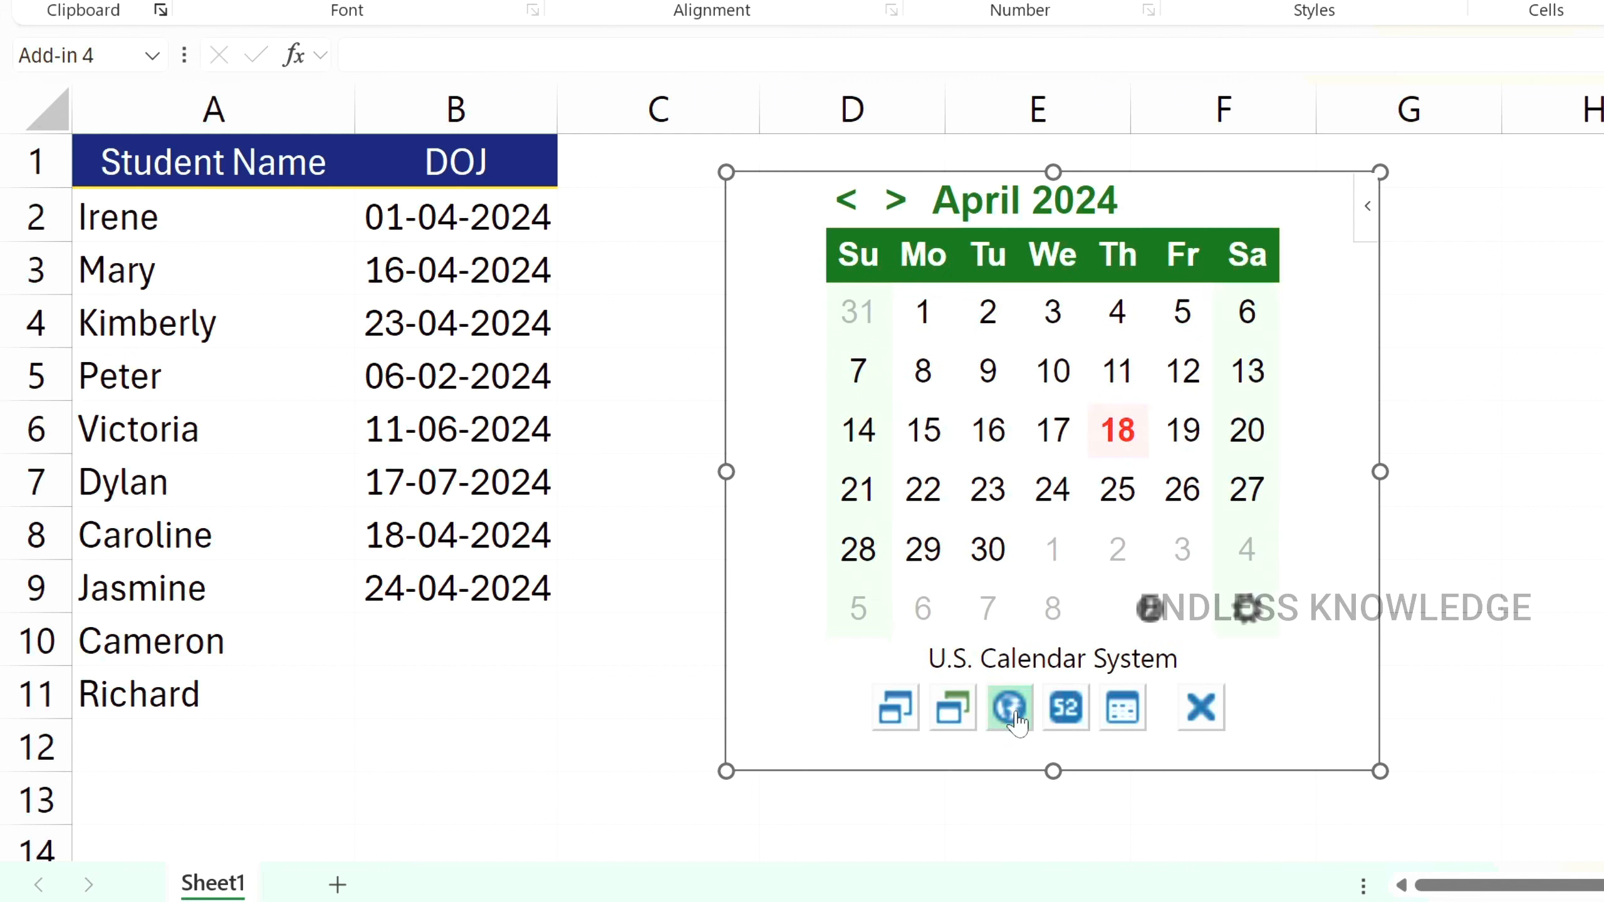
click(1013, 713)
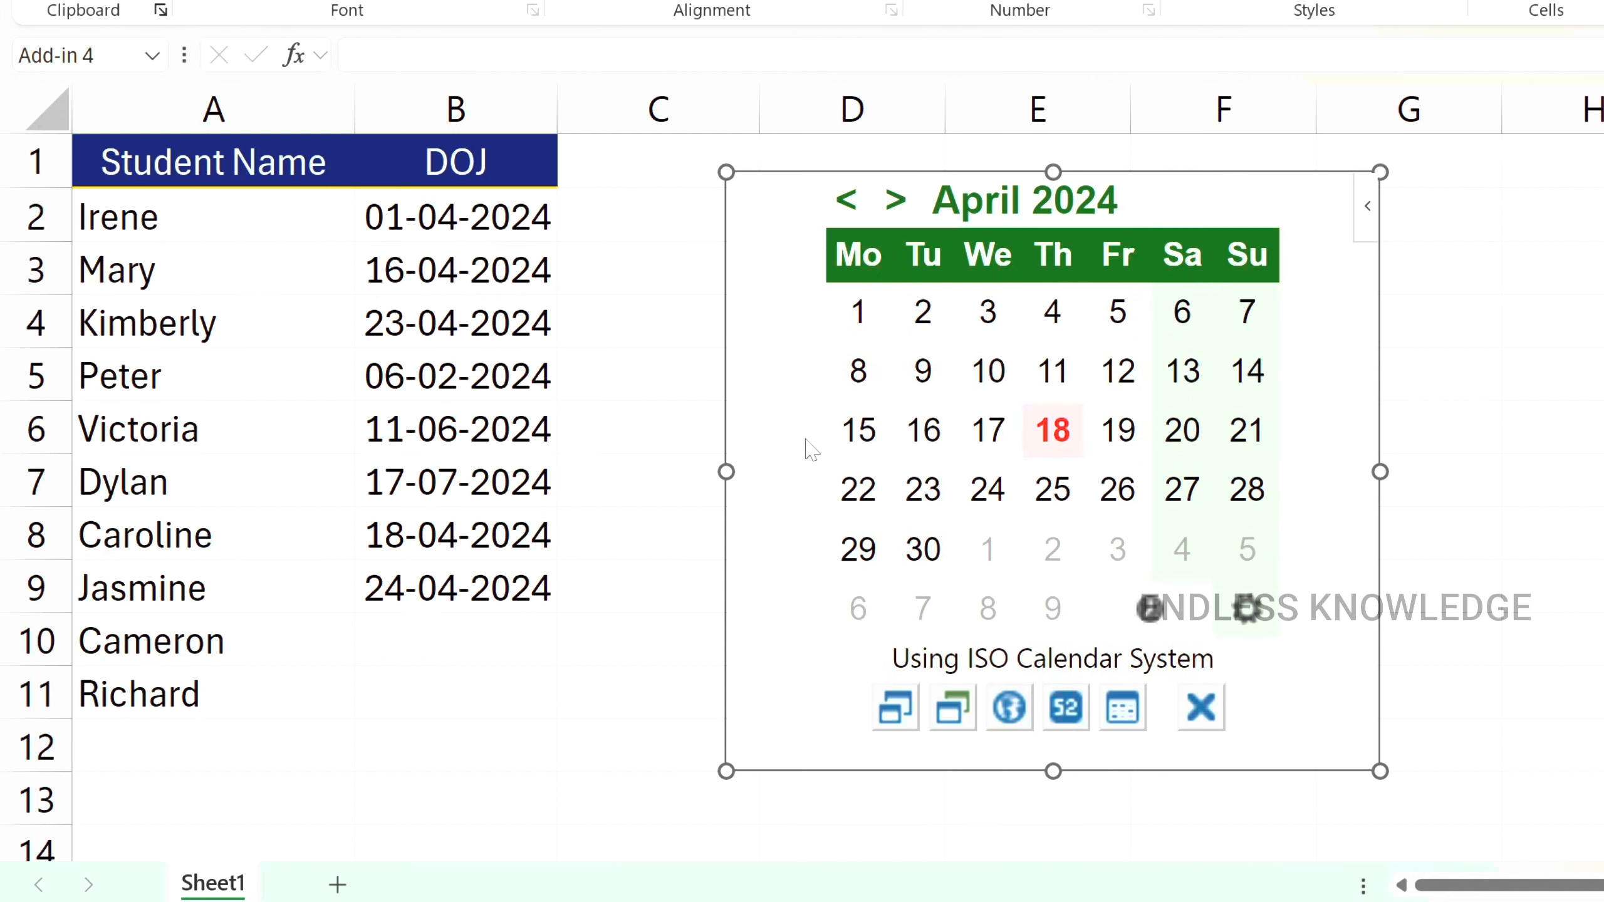
- Show week numbers in the calendar and highlight the dates contained in the range B2:B7
click(1065, 708)
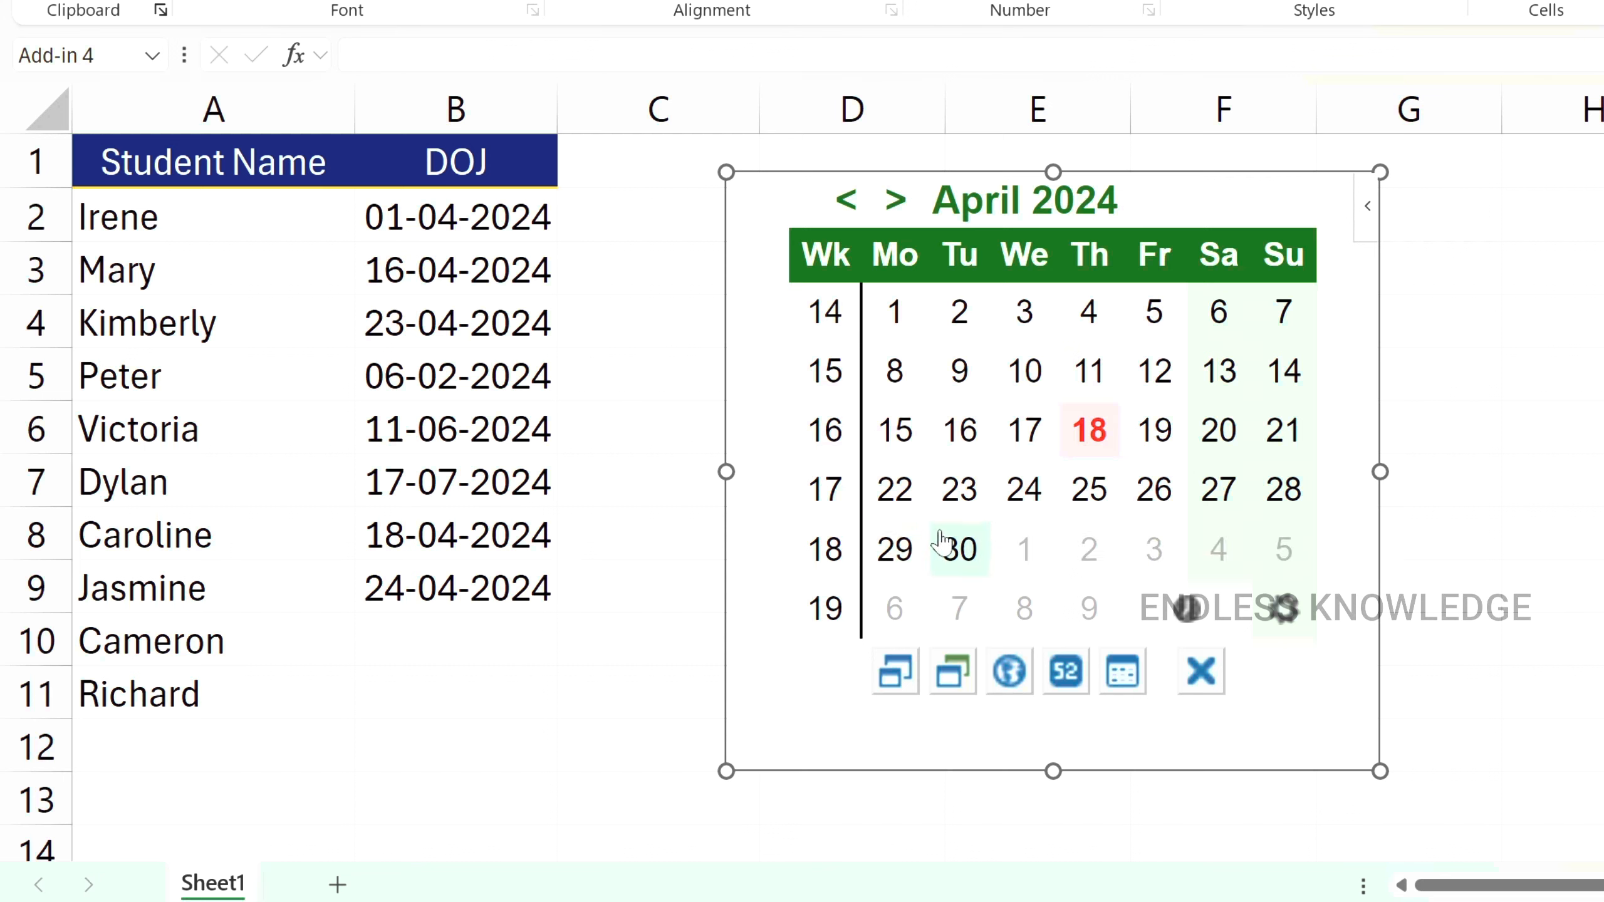
click(1112, 689)
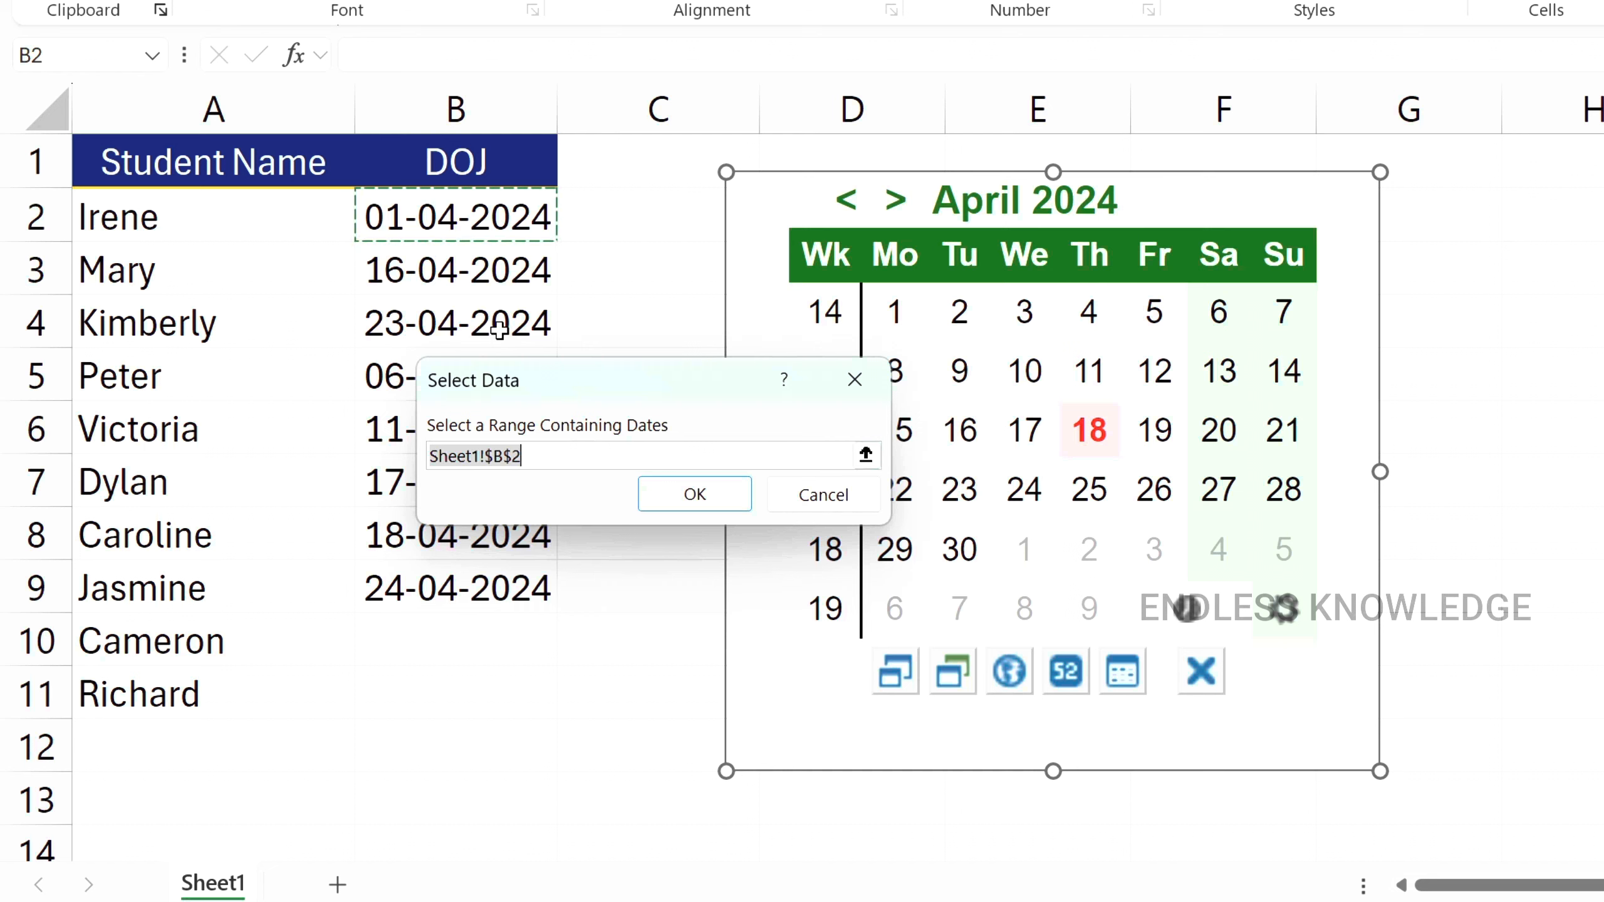
drag(466, 215, 543, 496)
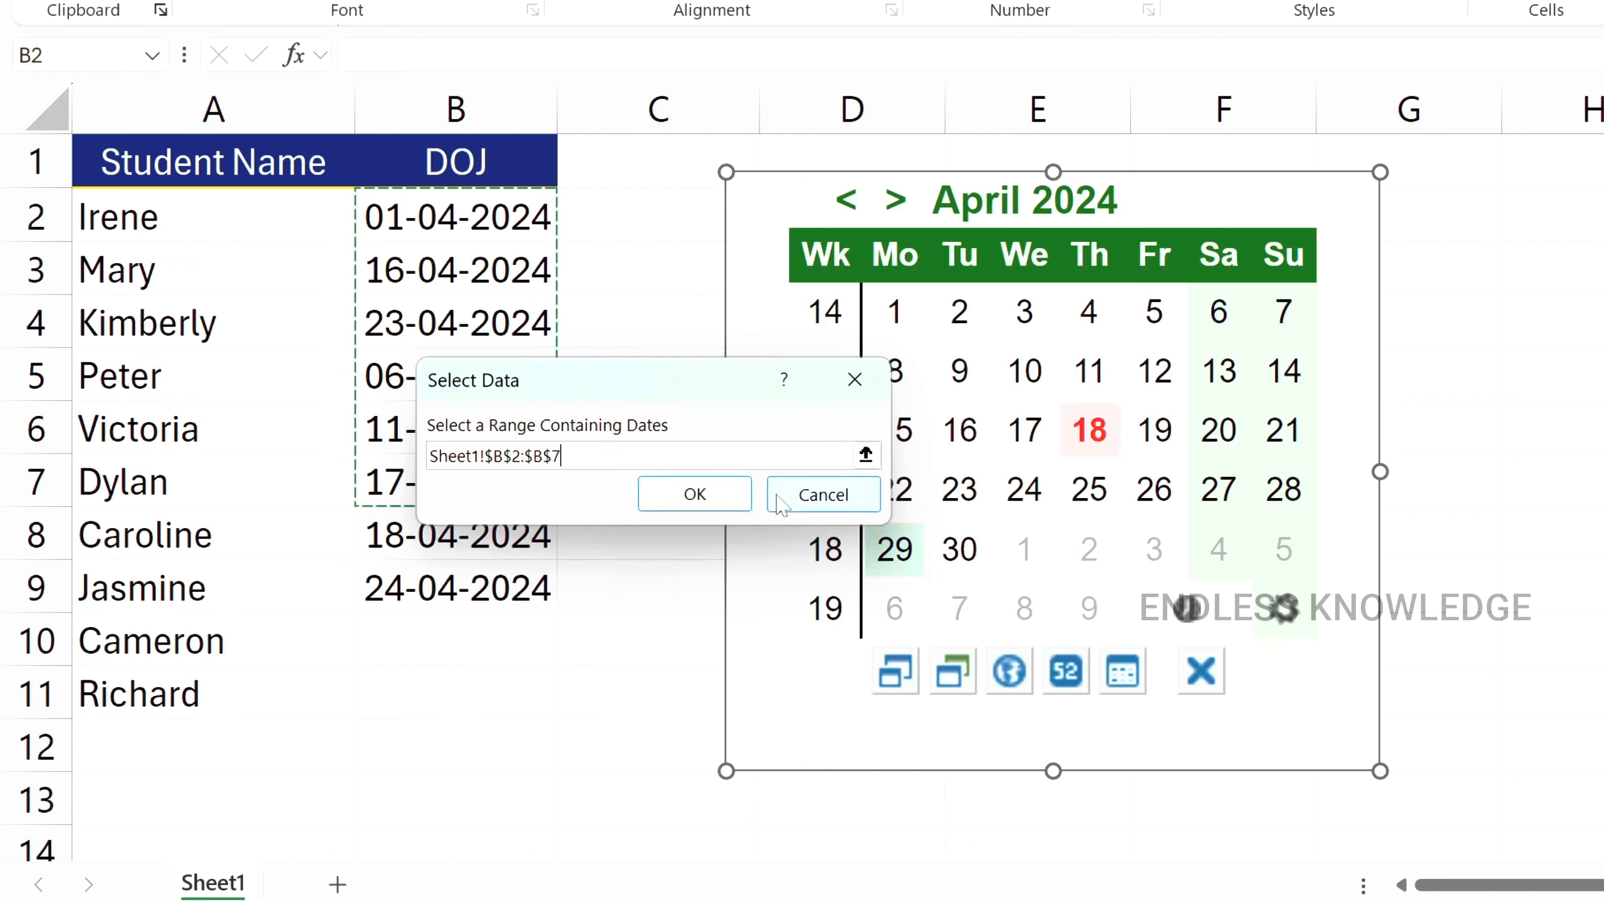
click(695, 494)
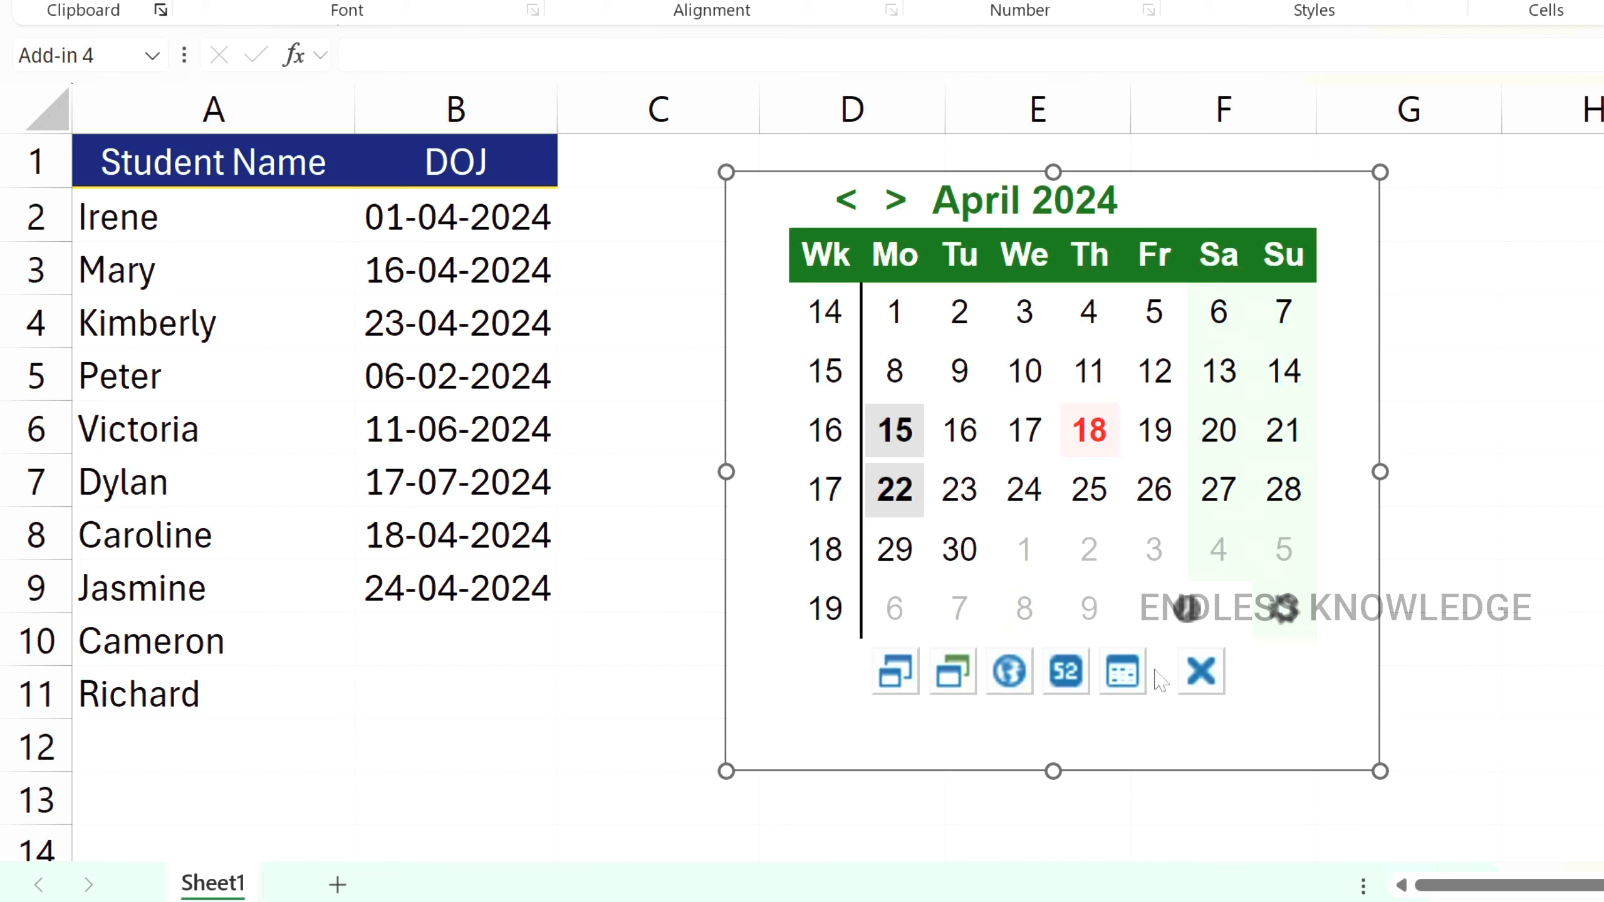
- Insert the current time in C2 and C3 from the calendar, moving the calendar object clear of column C
click(614, 223)
click(1187, 611)
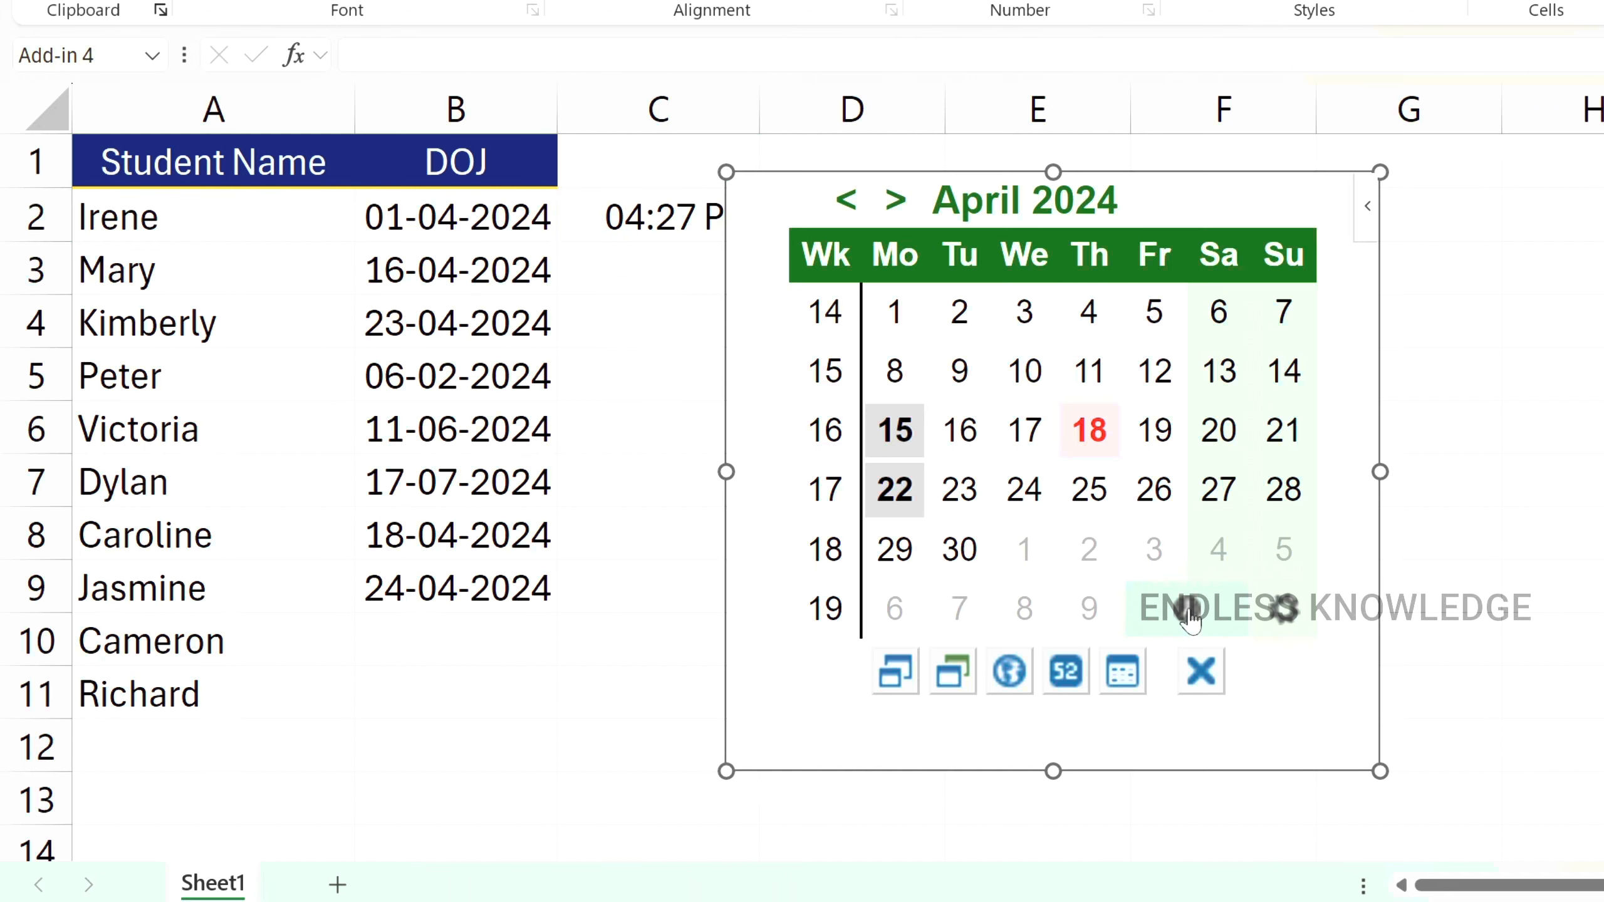
click(680, 279)
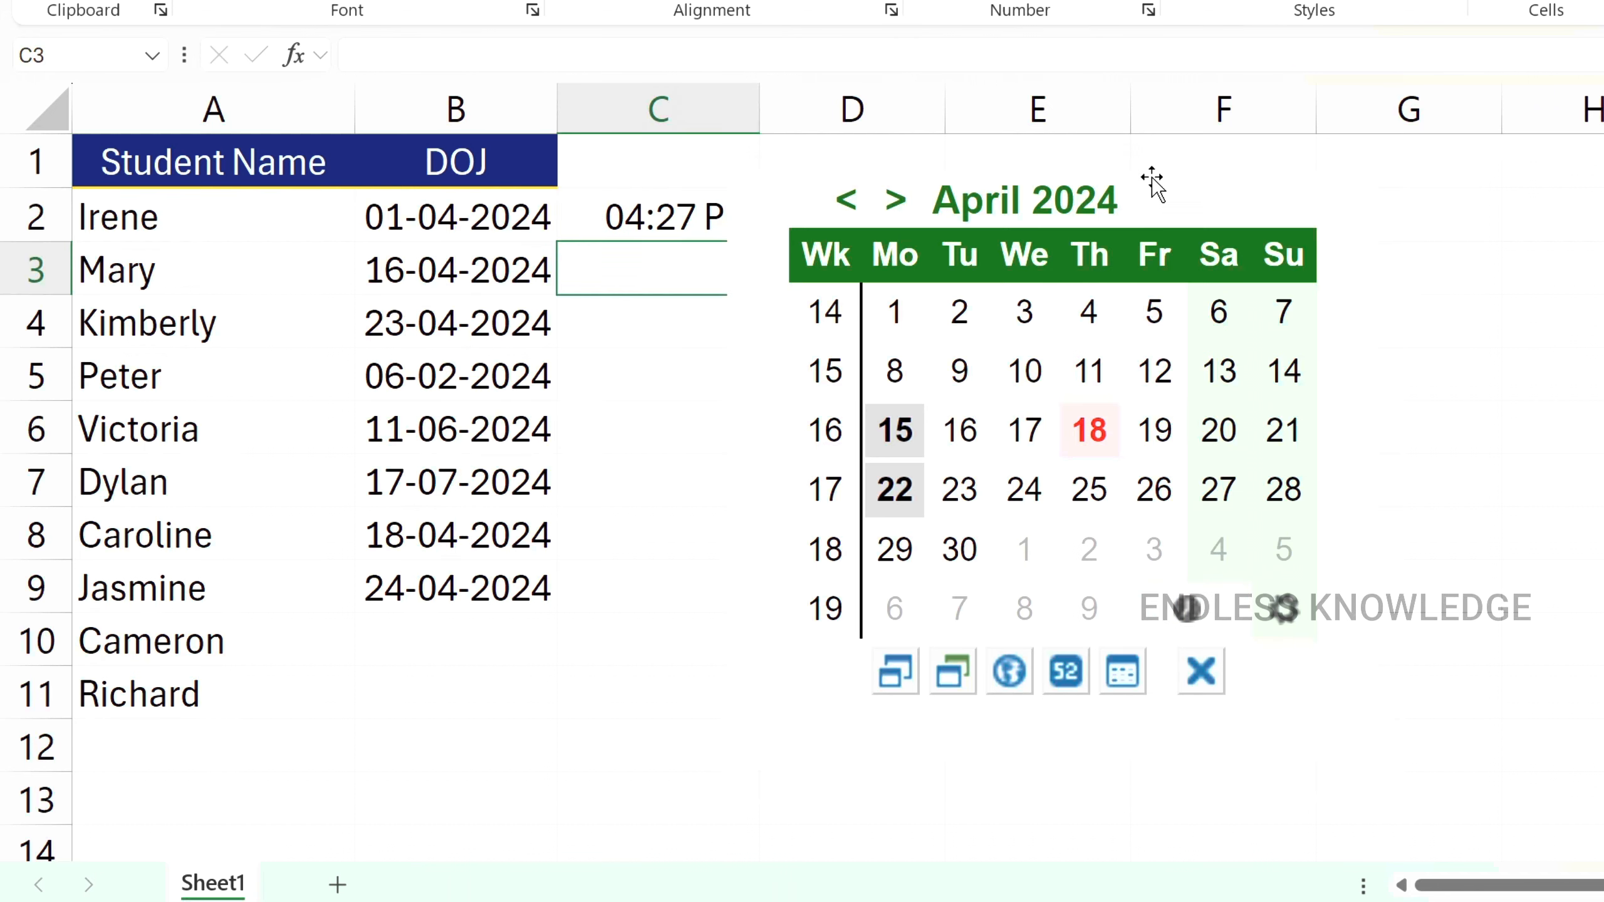
drag(1151, 183, 1236, 191)
key(Escape)
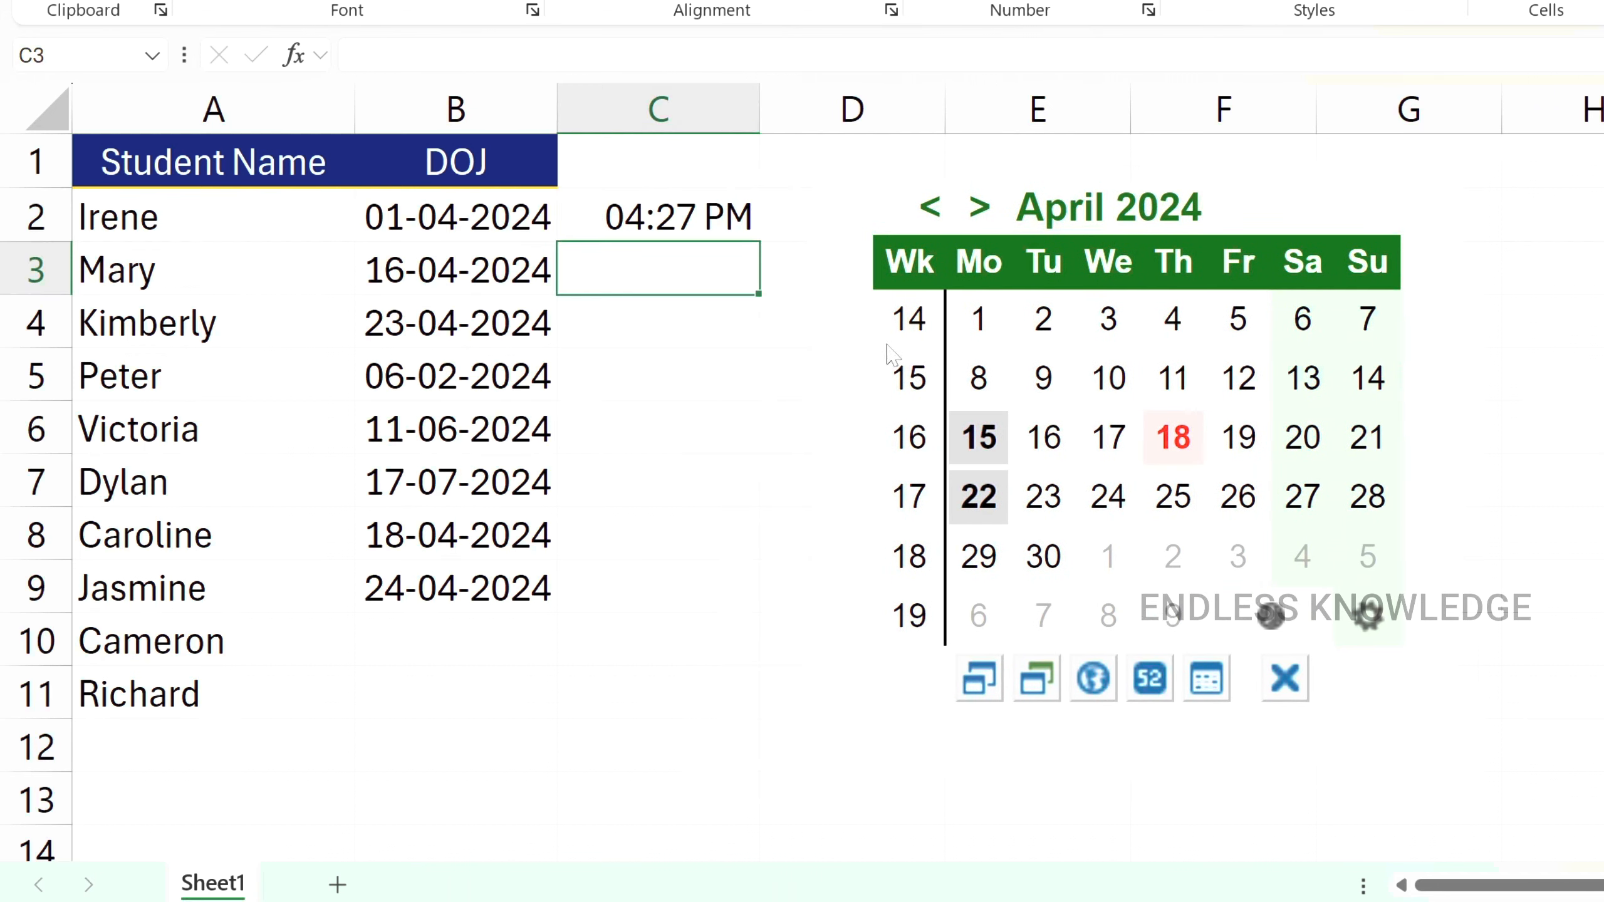
click(1297, 628)
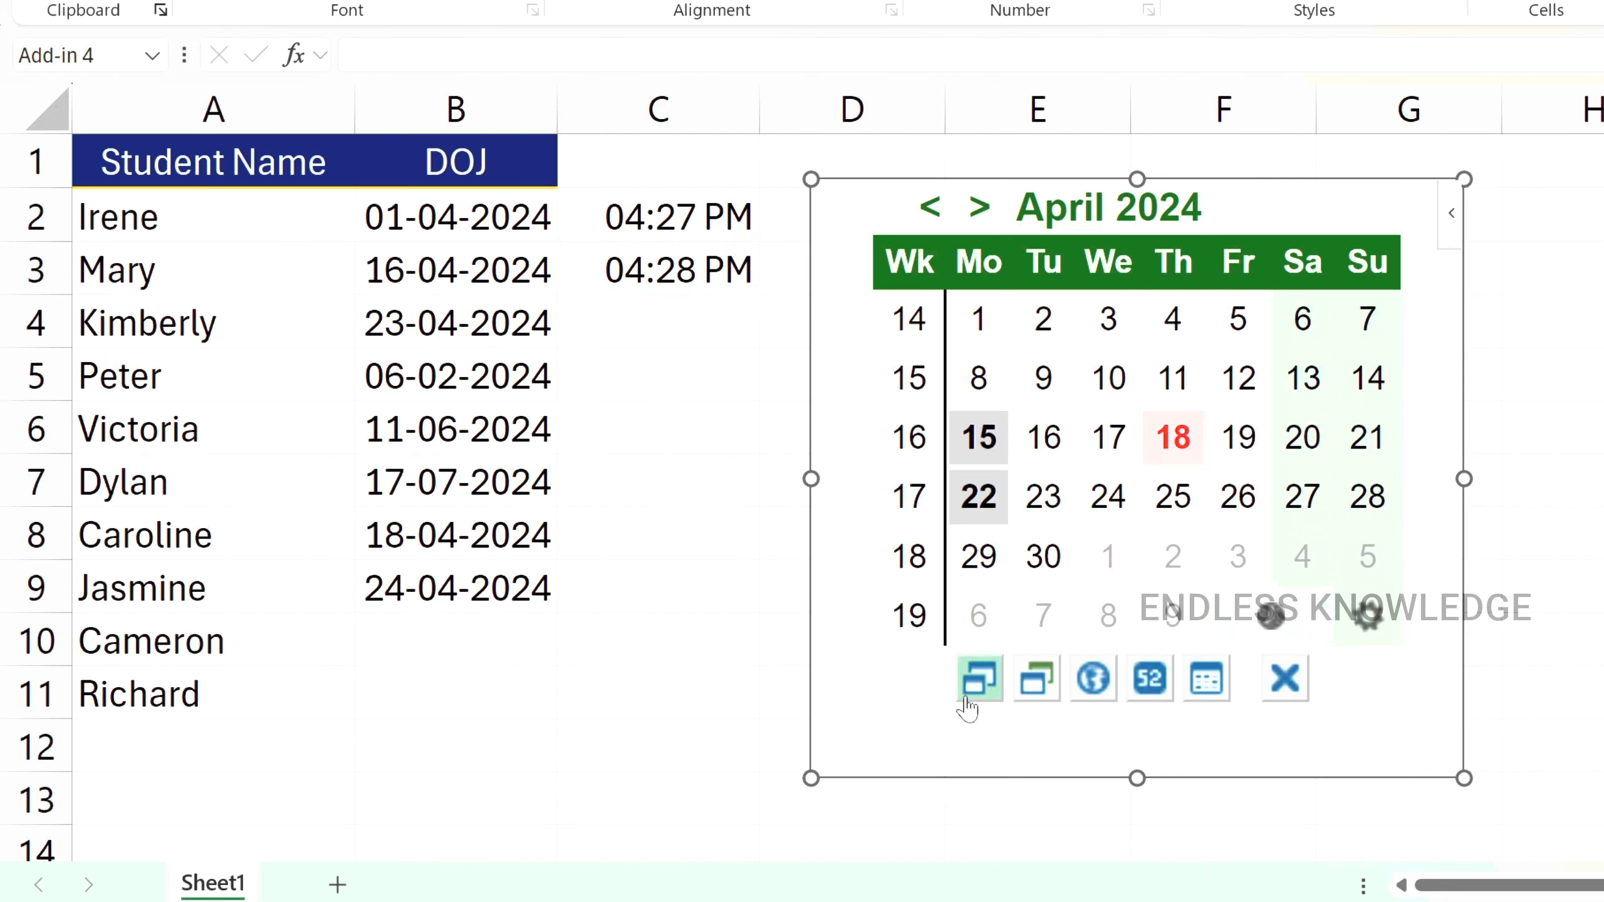
- Hide and reshow the calendar's settings icons, and reload the add-in object
click(1283, 679)
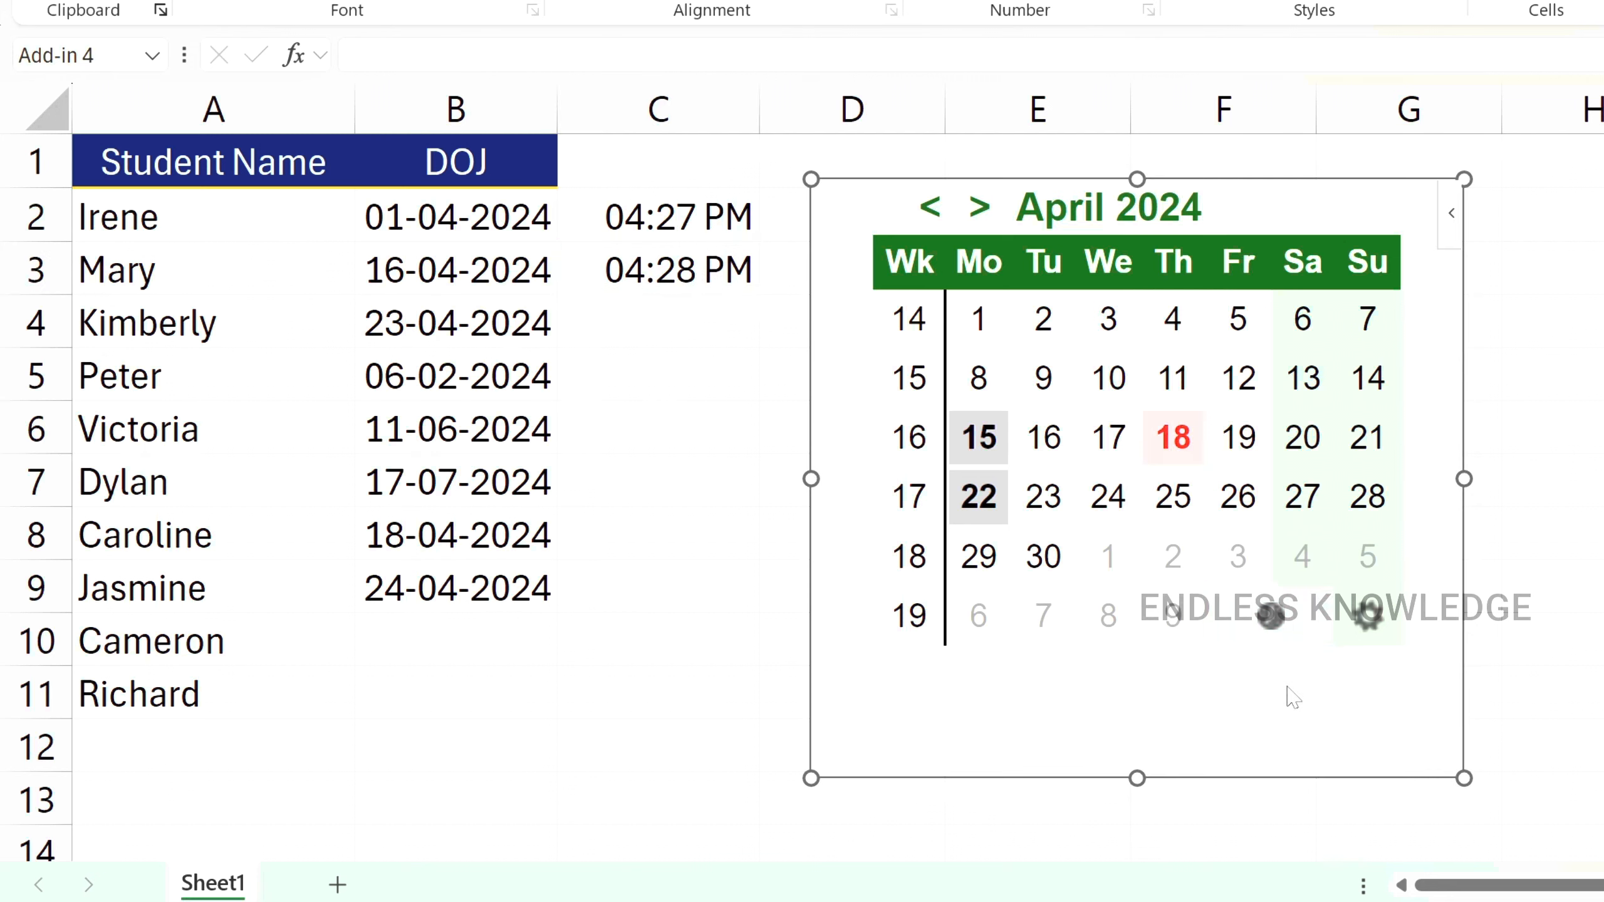
click(1375, 636)
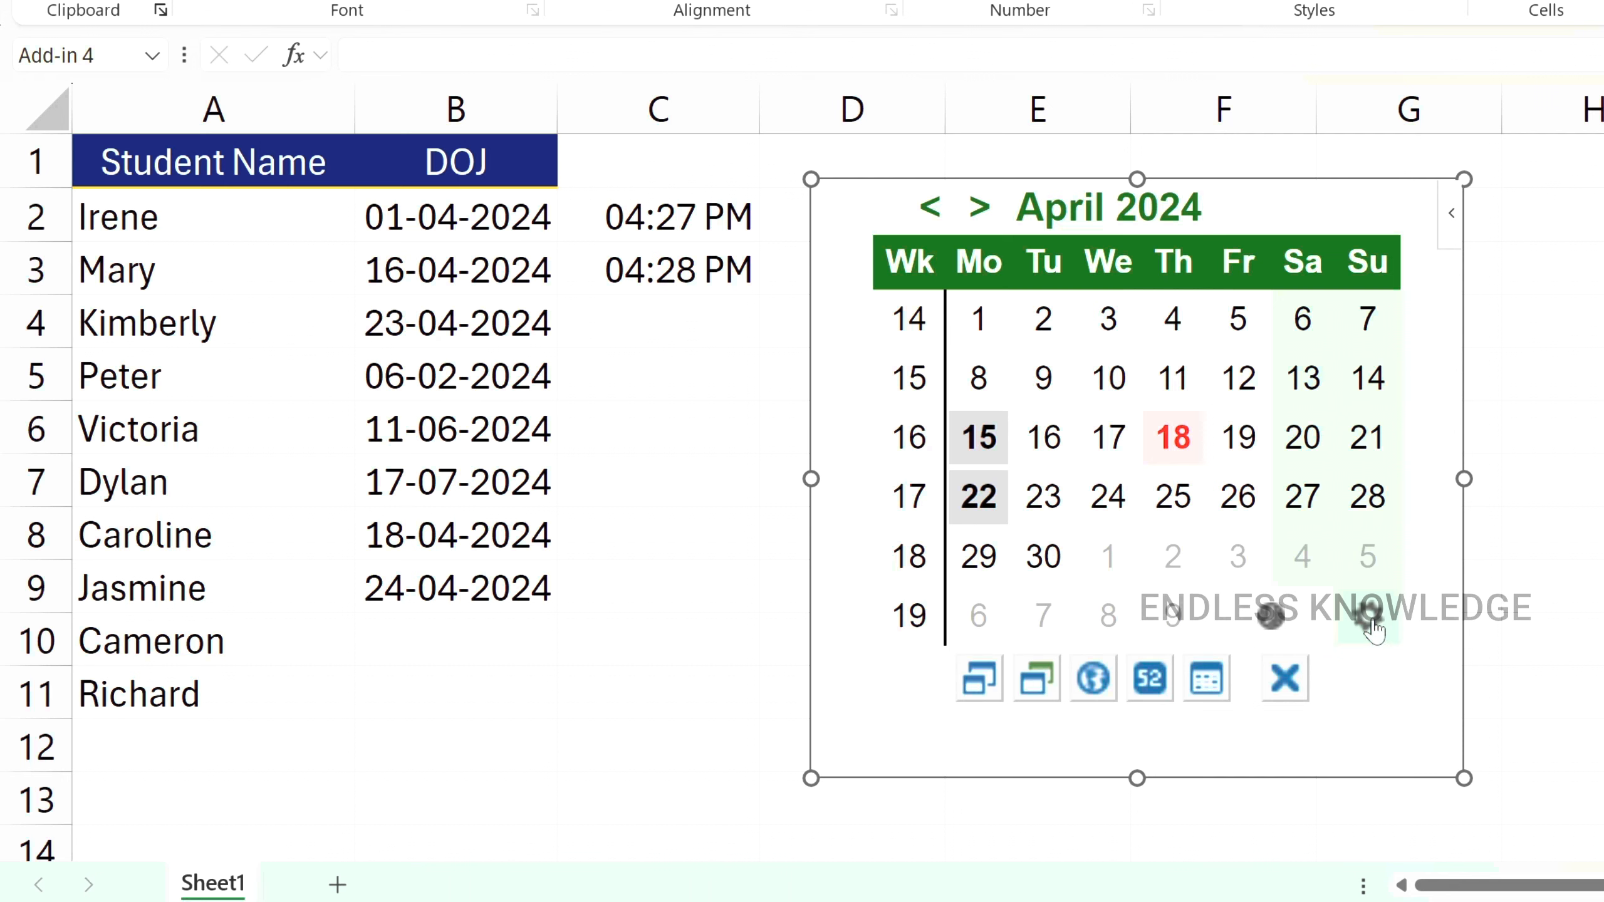
click(1455, 240)
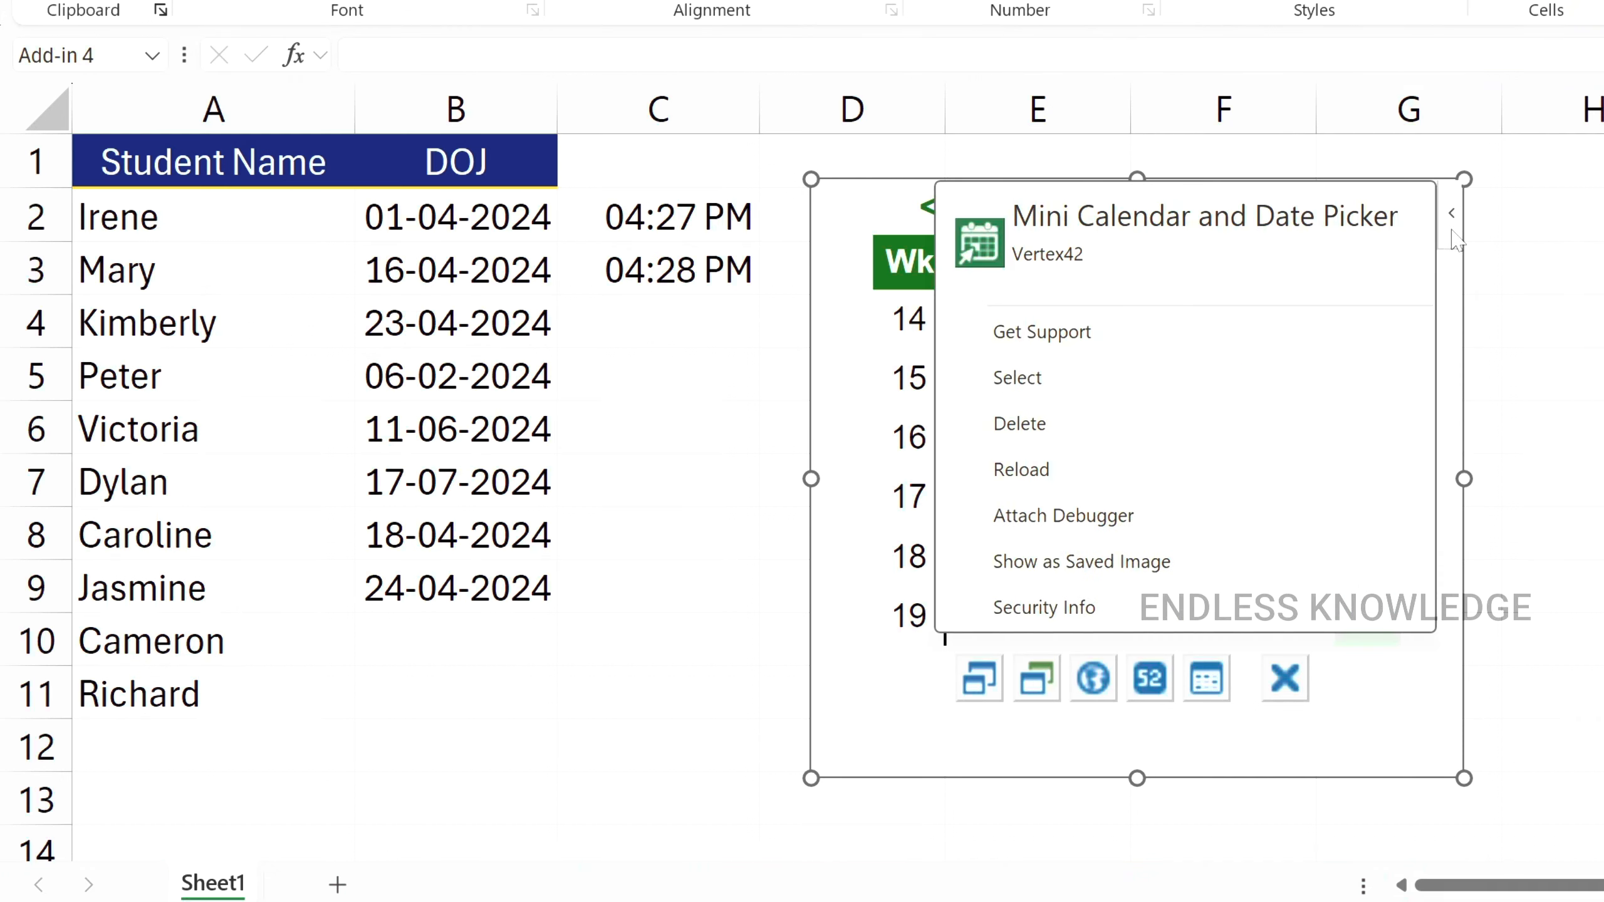
click(1118, 483)
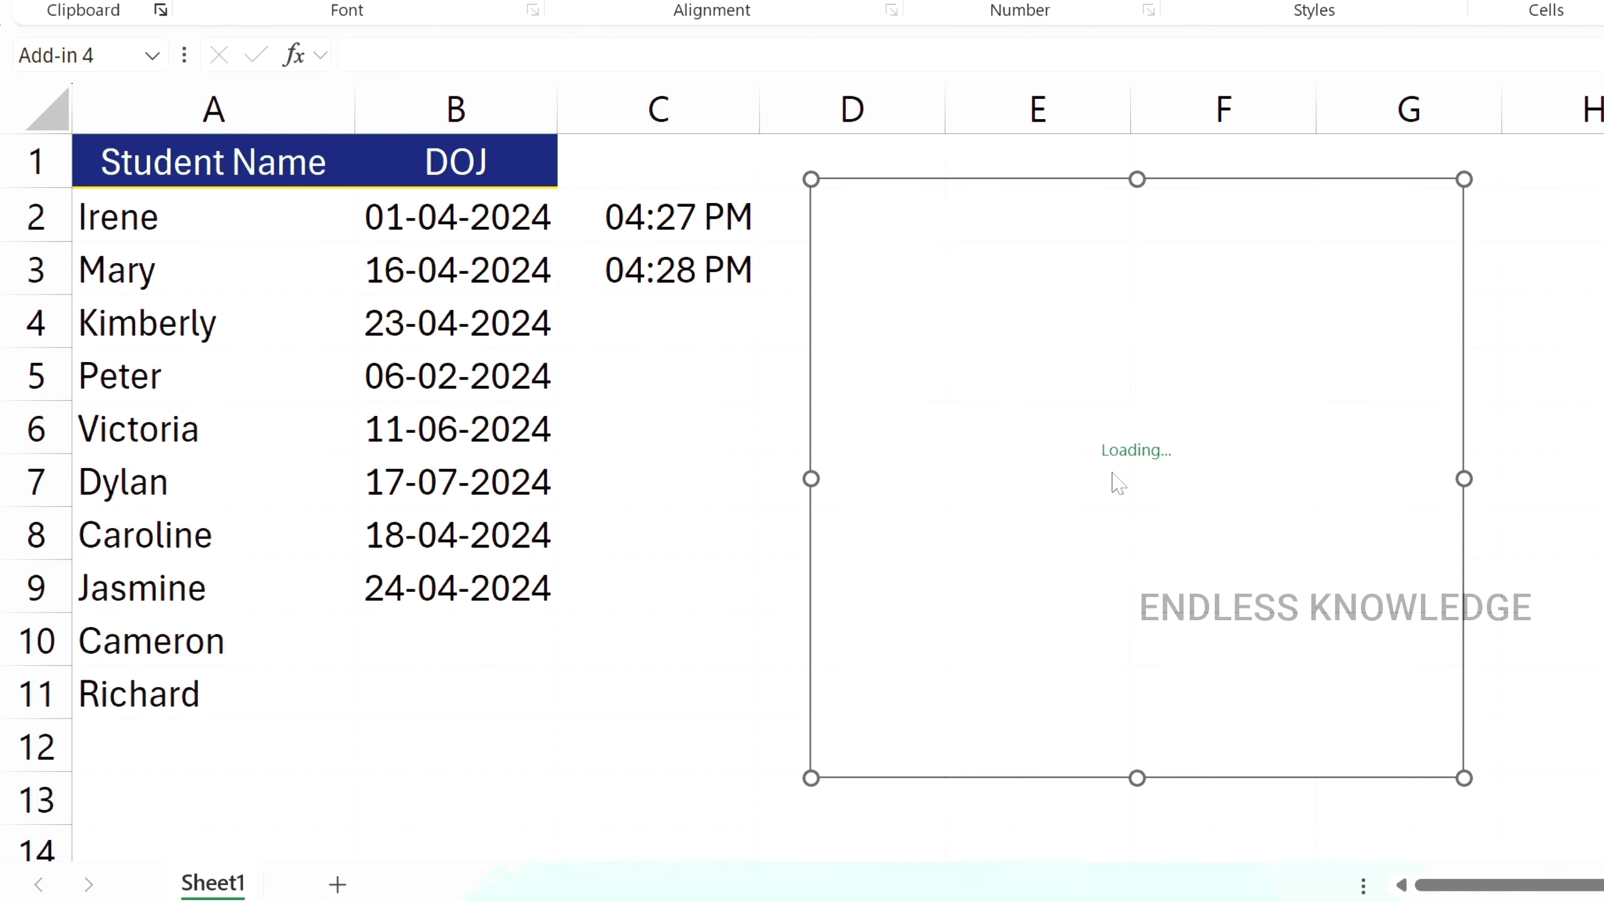
- Show the calendar as a saved image and move the image slightly on the sheet
click(1452, 218)
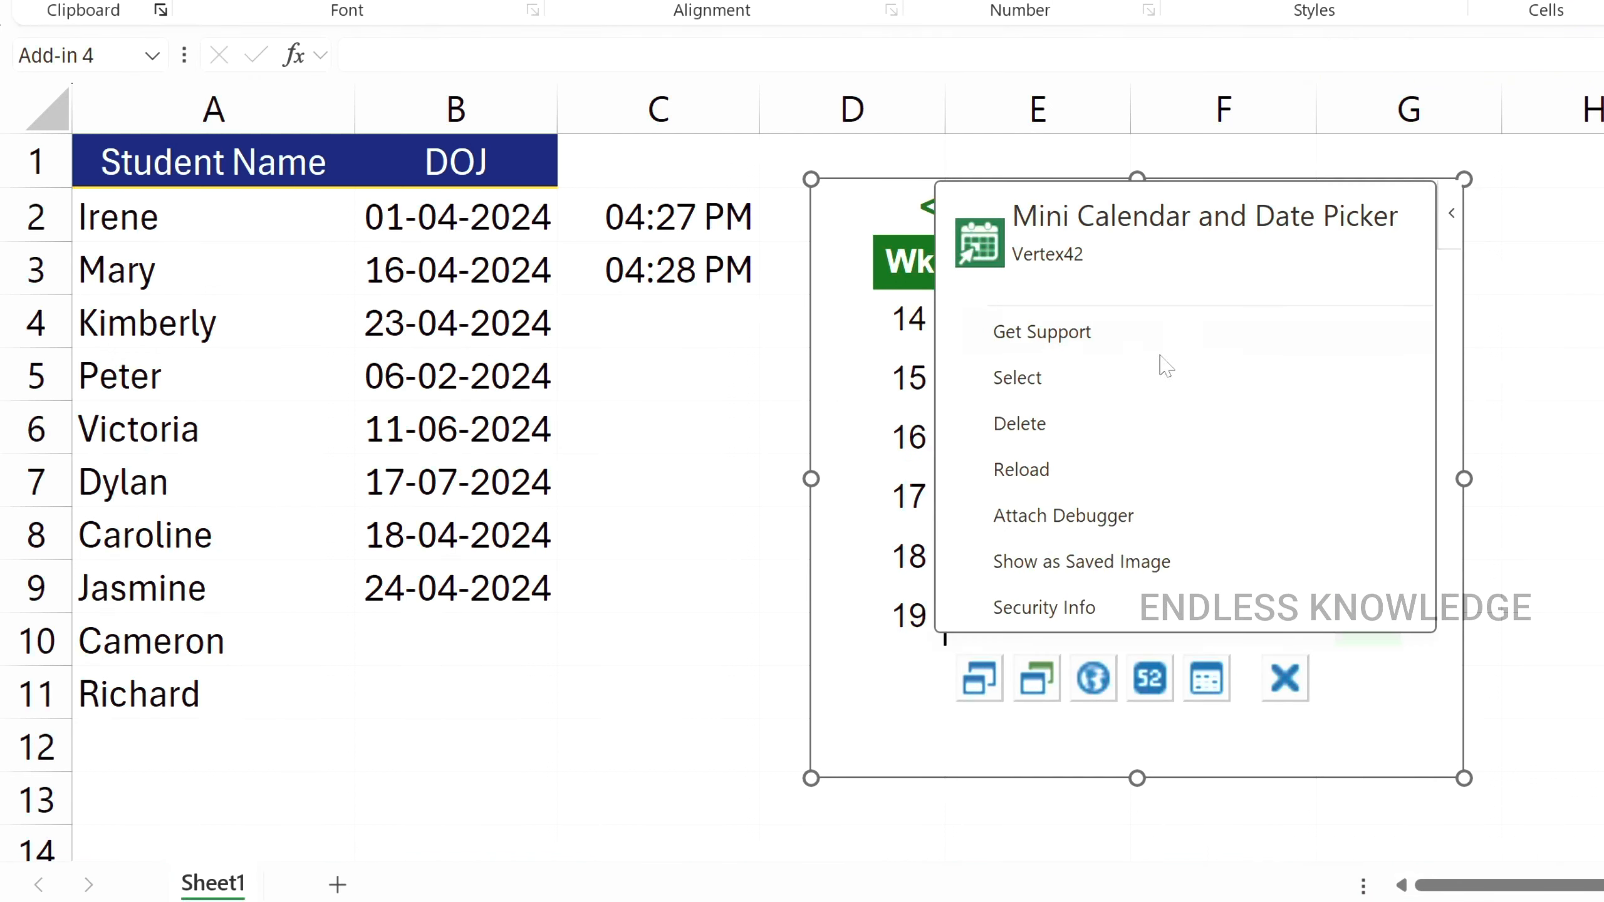
click(1109, 562)
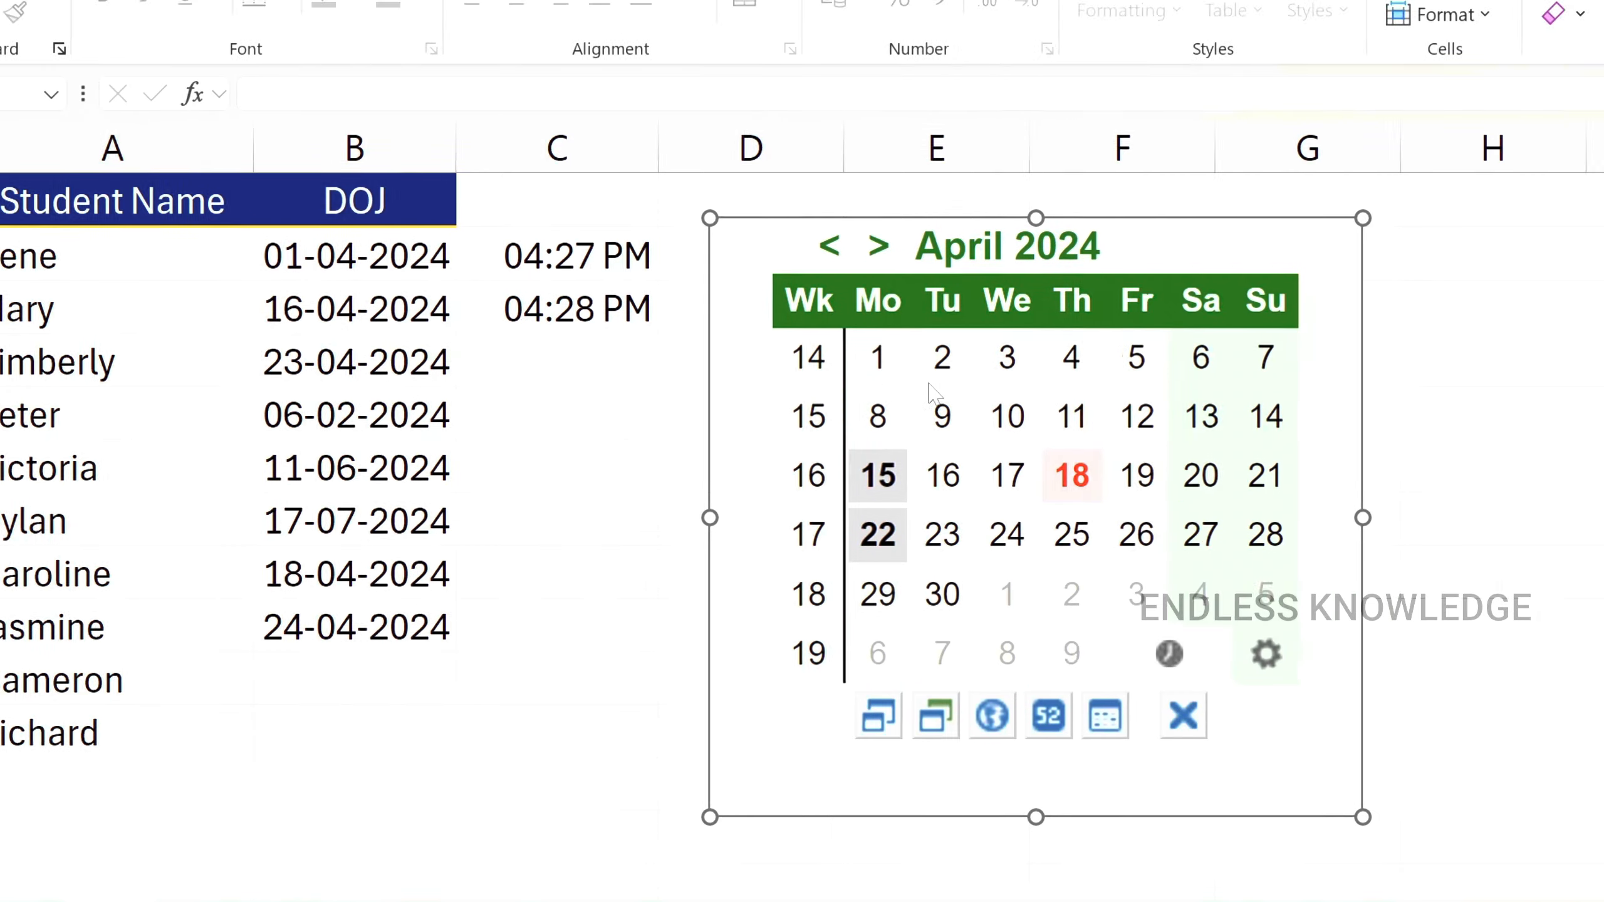
drag(445, 774, 597, 763)
drag(601, 672, 435, 685)
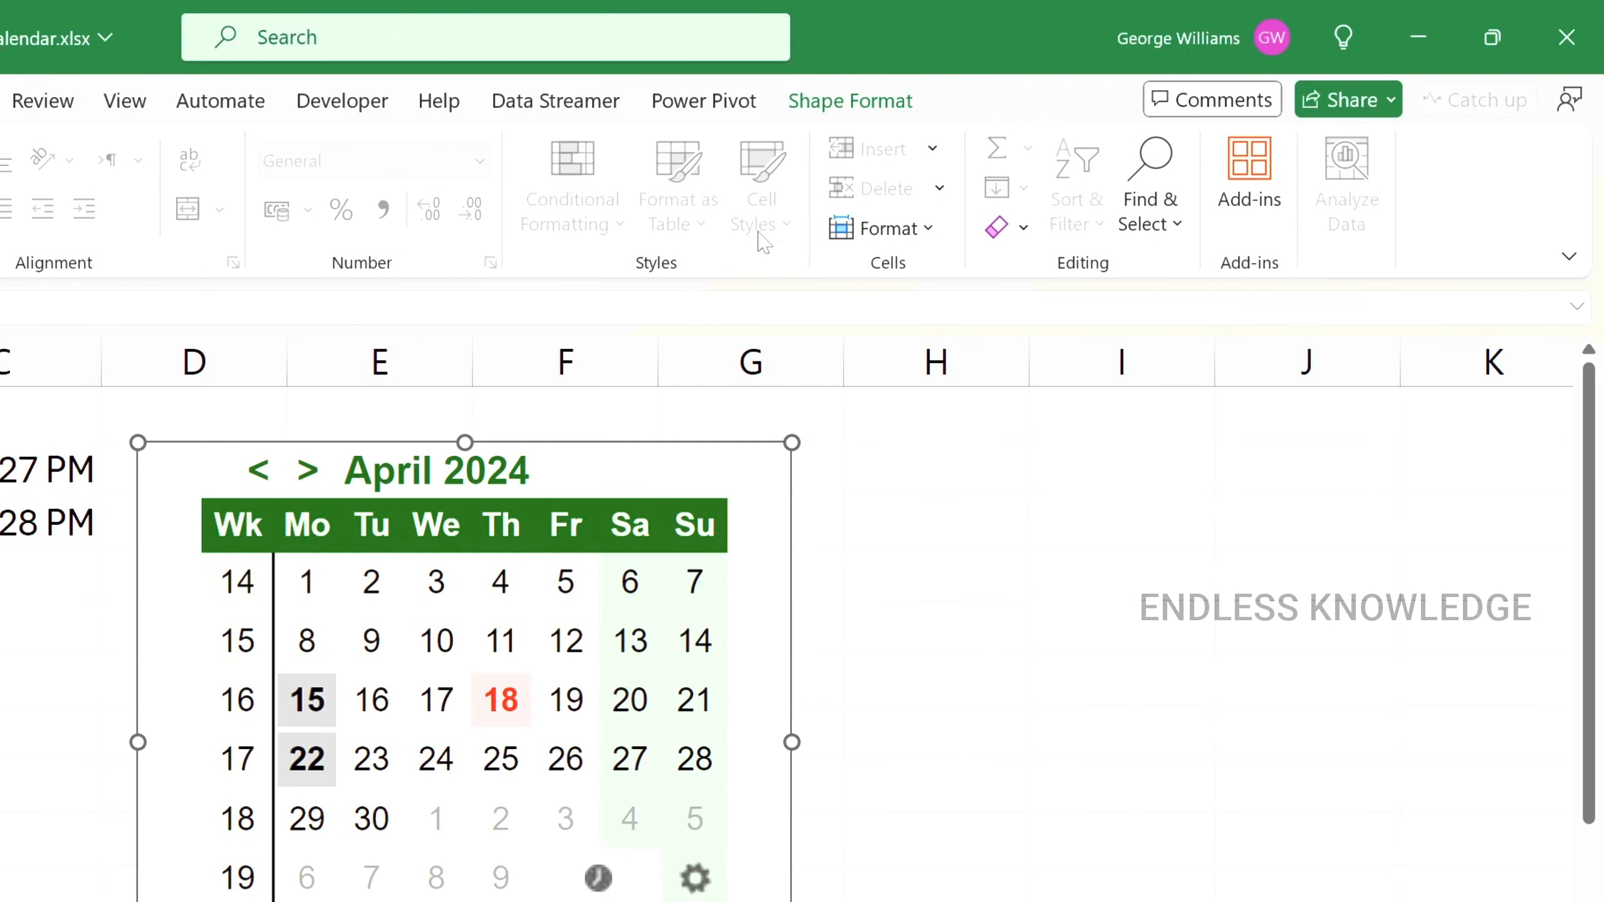
click(846, 101)
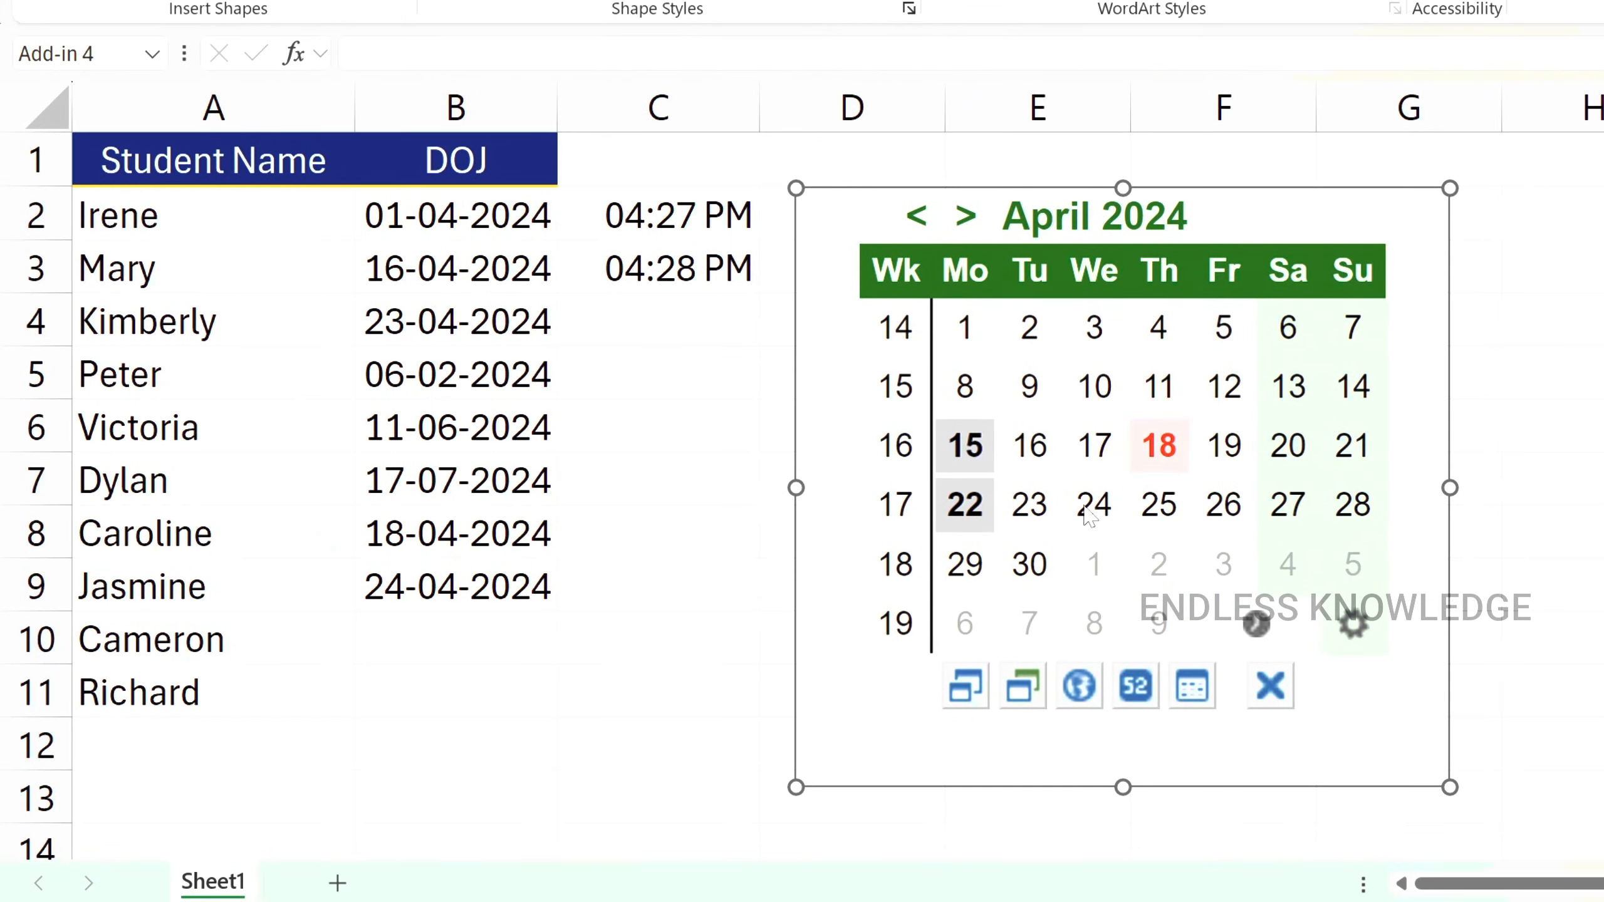
drag(1087, 515, 1123, 499)
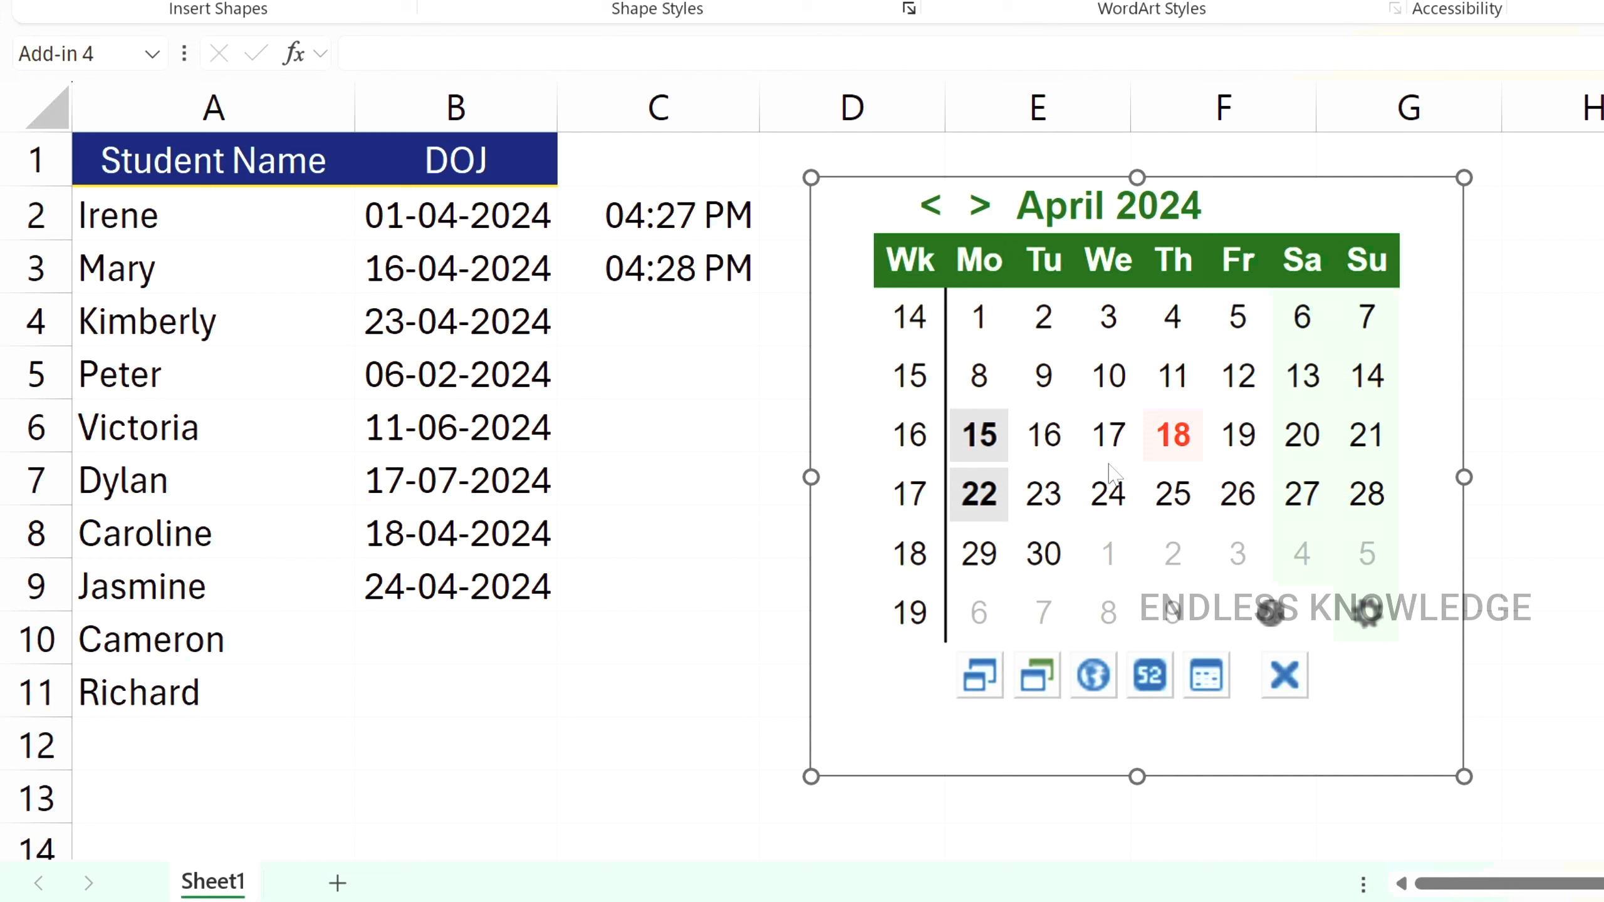
- Select the calendar object and delete it from the sheet
click(509, 586)
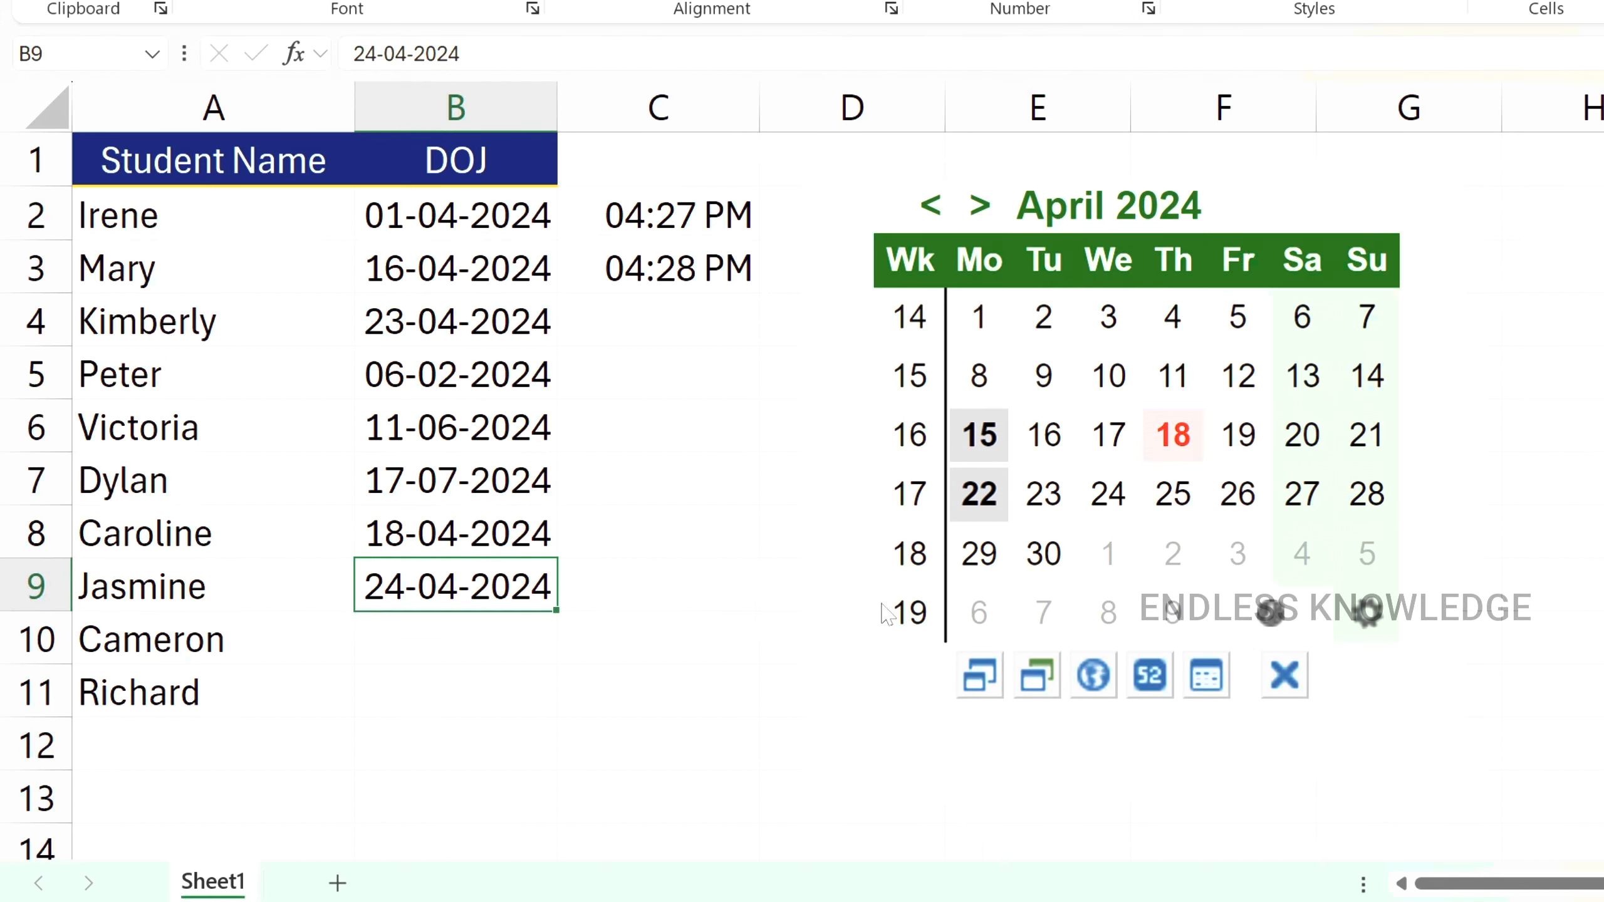
click(1117, 397)
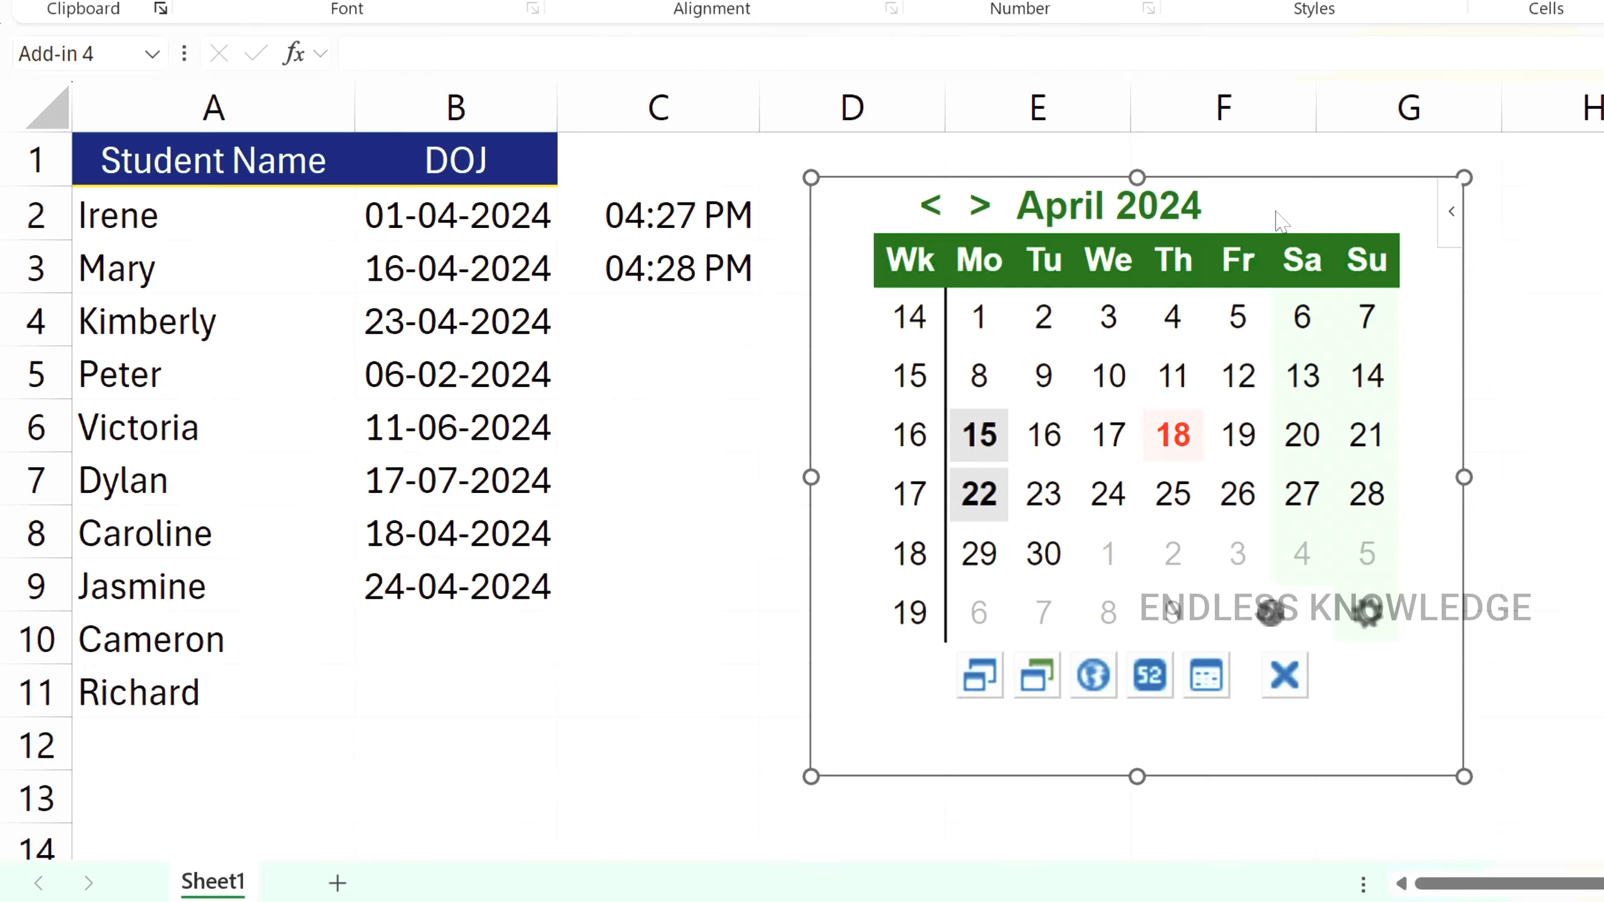
key(Delete)
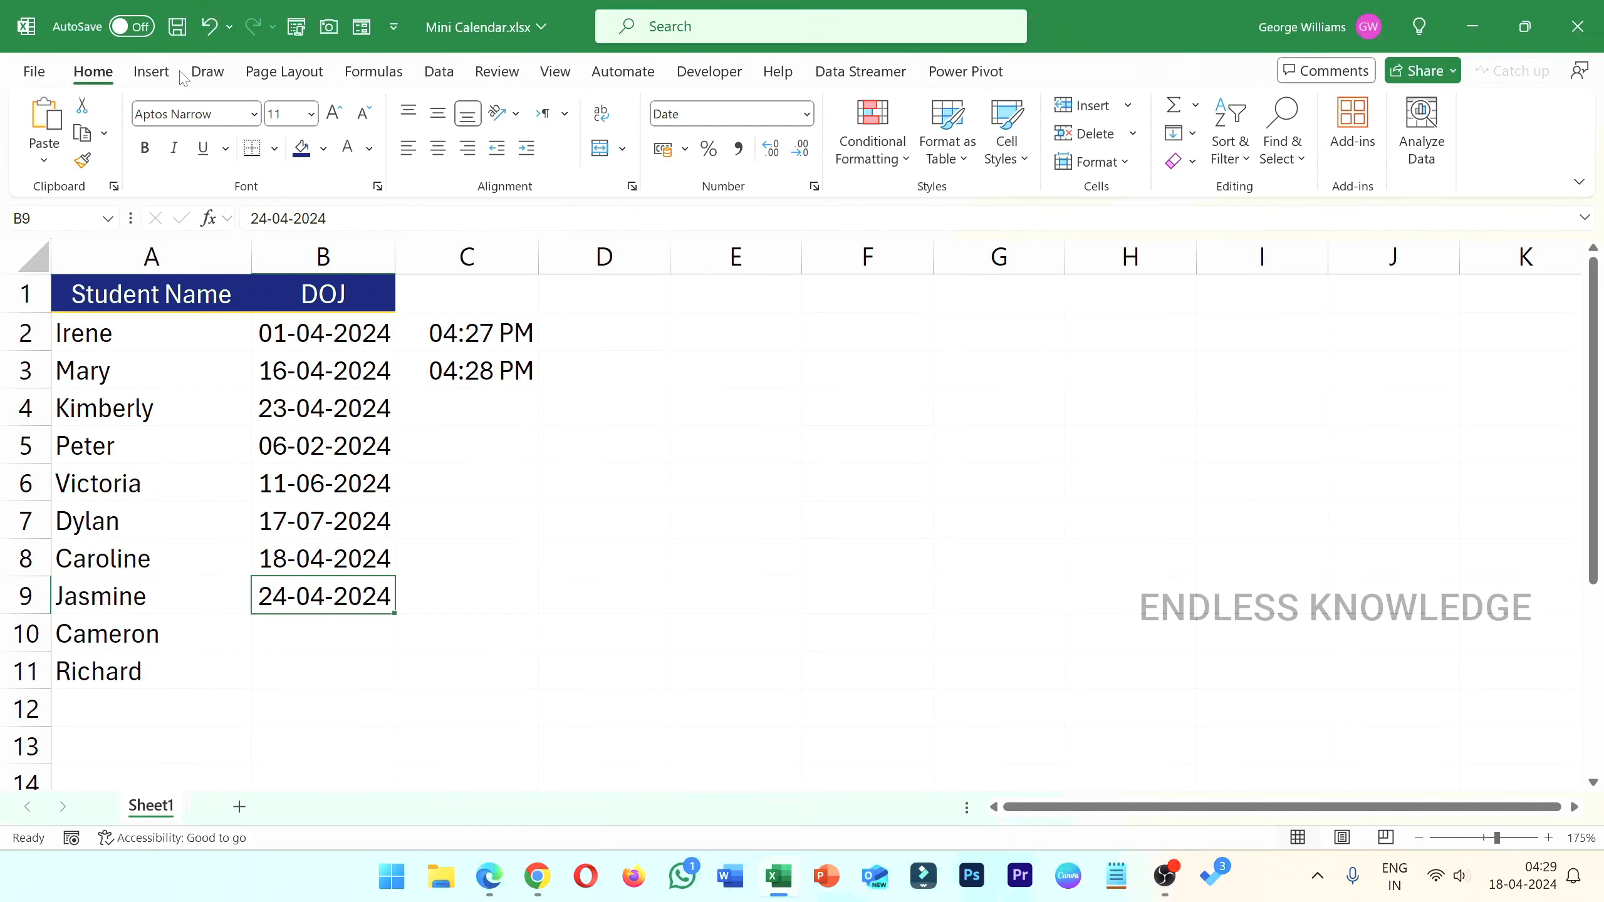
- Reinsert the Mini Calendar and Date Picker from the saved add-ins, and delete it using the object's own options
click(151, 71)
click(93, 78)
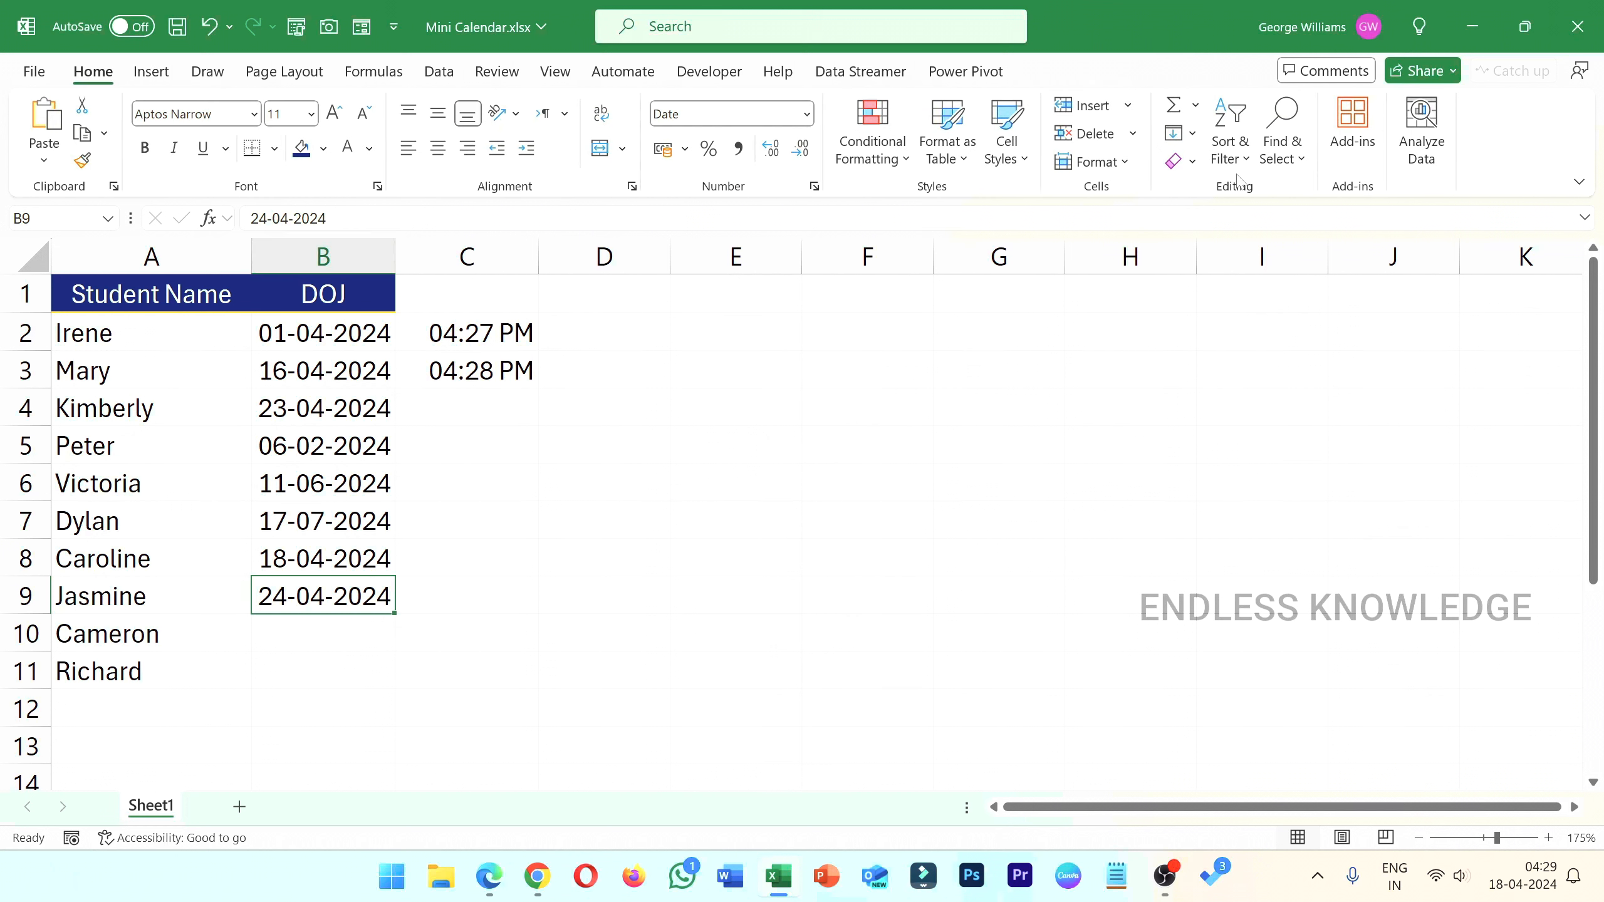
click(1336, 140)
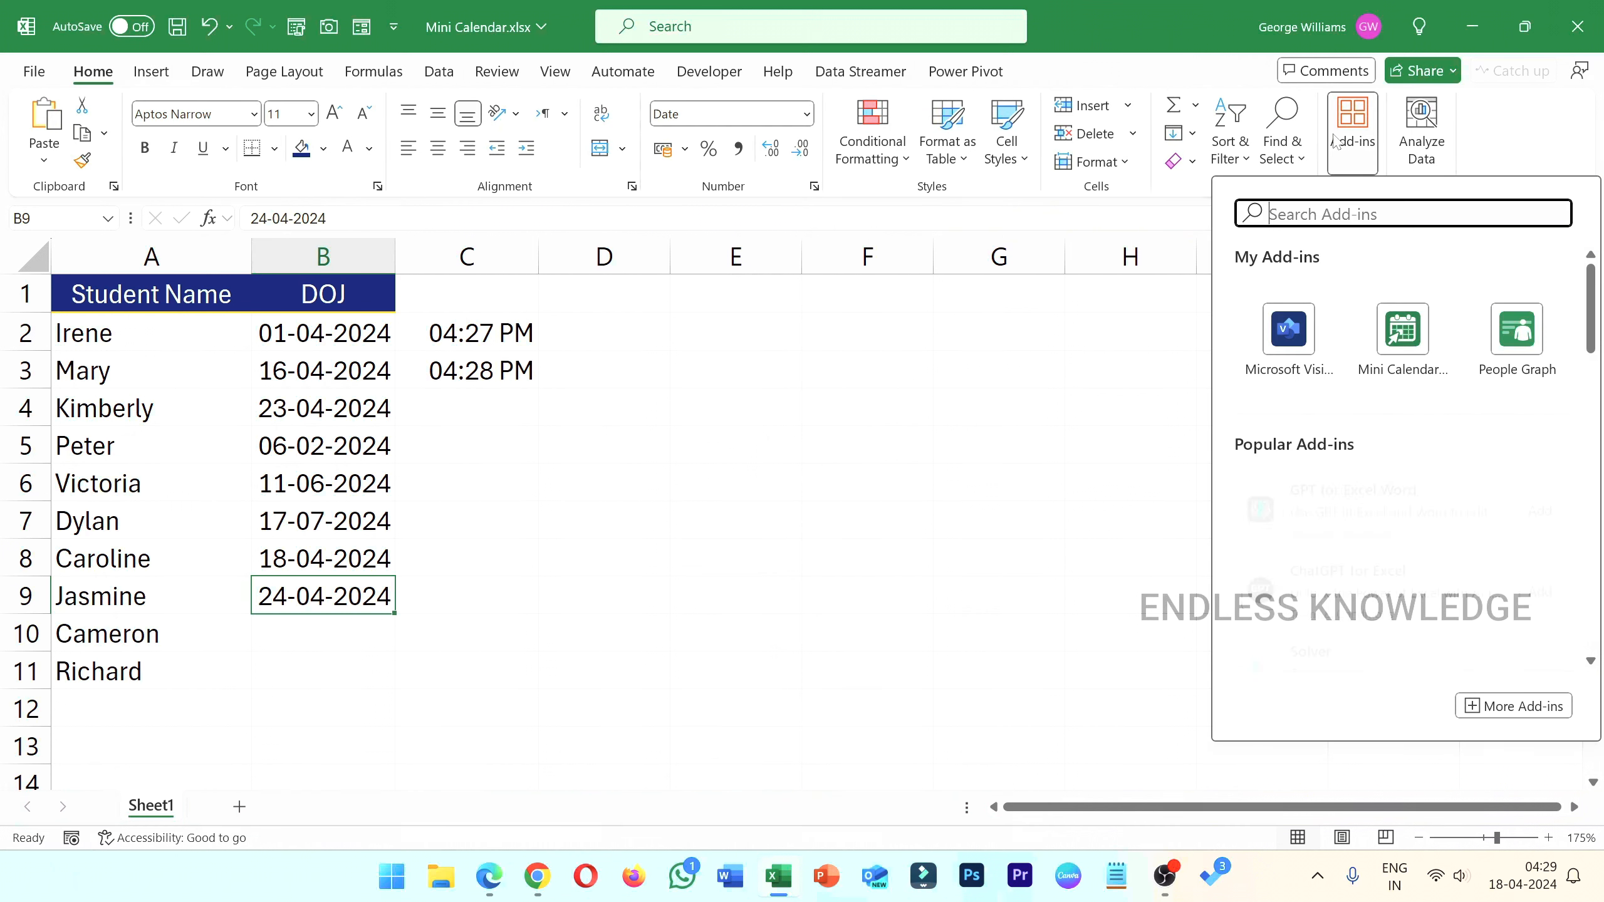
click(1401, 330)
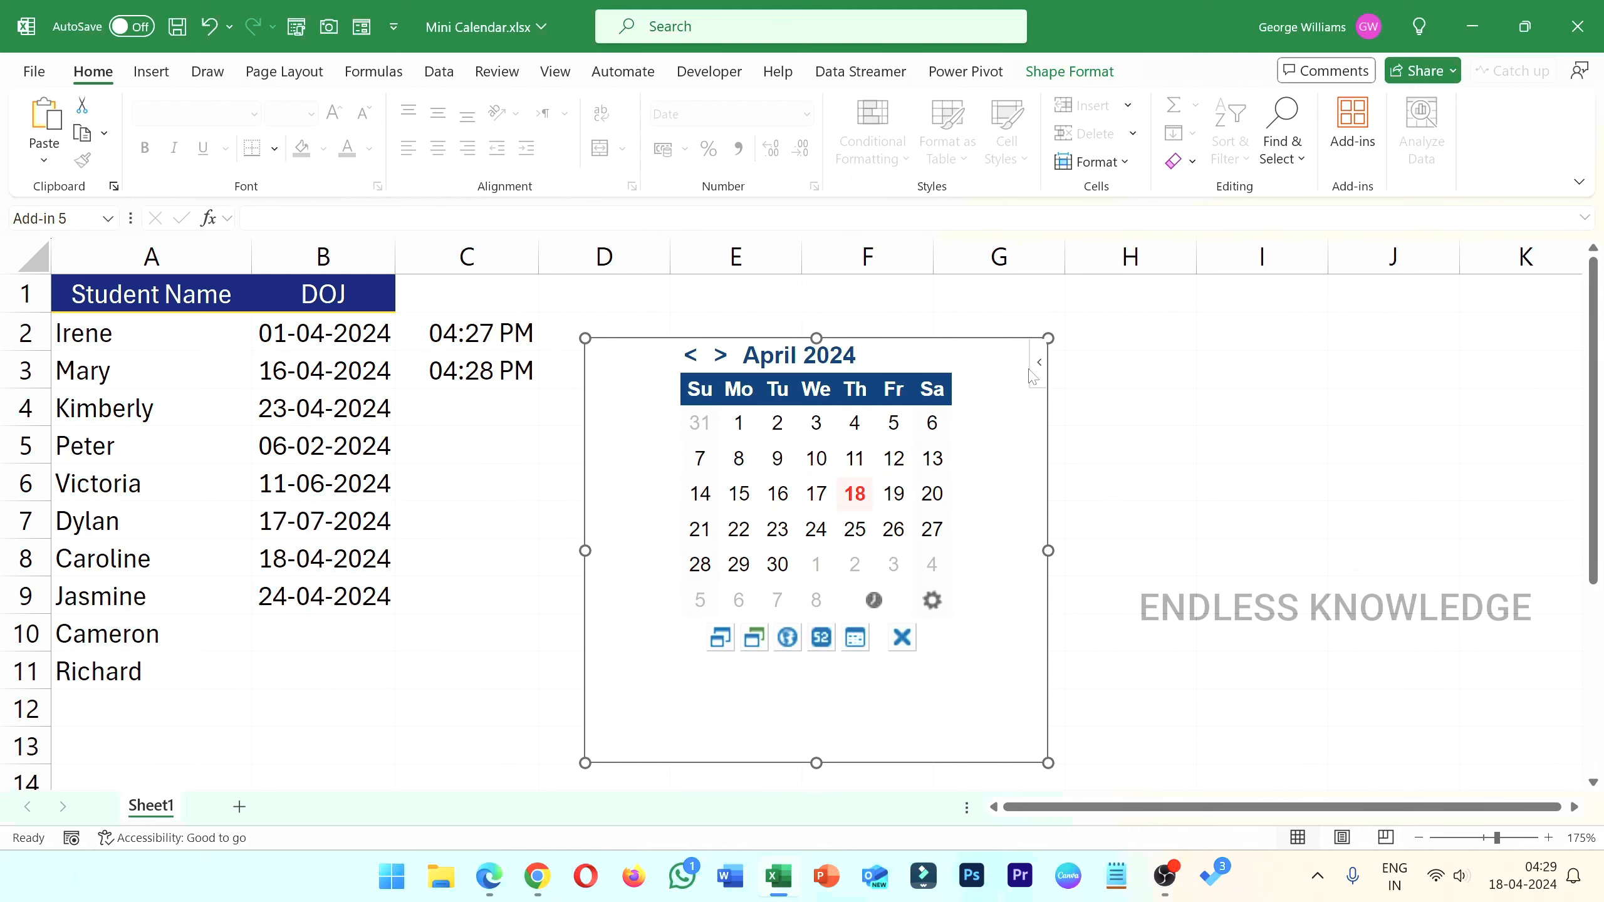
click(1038, 366)
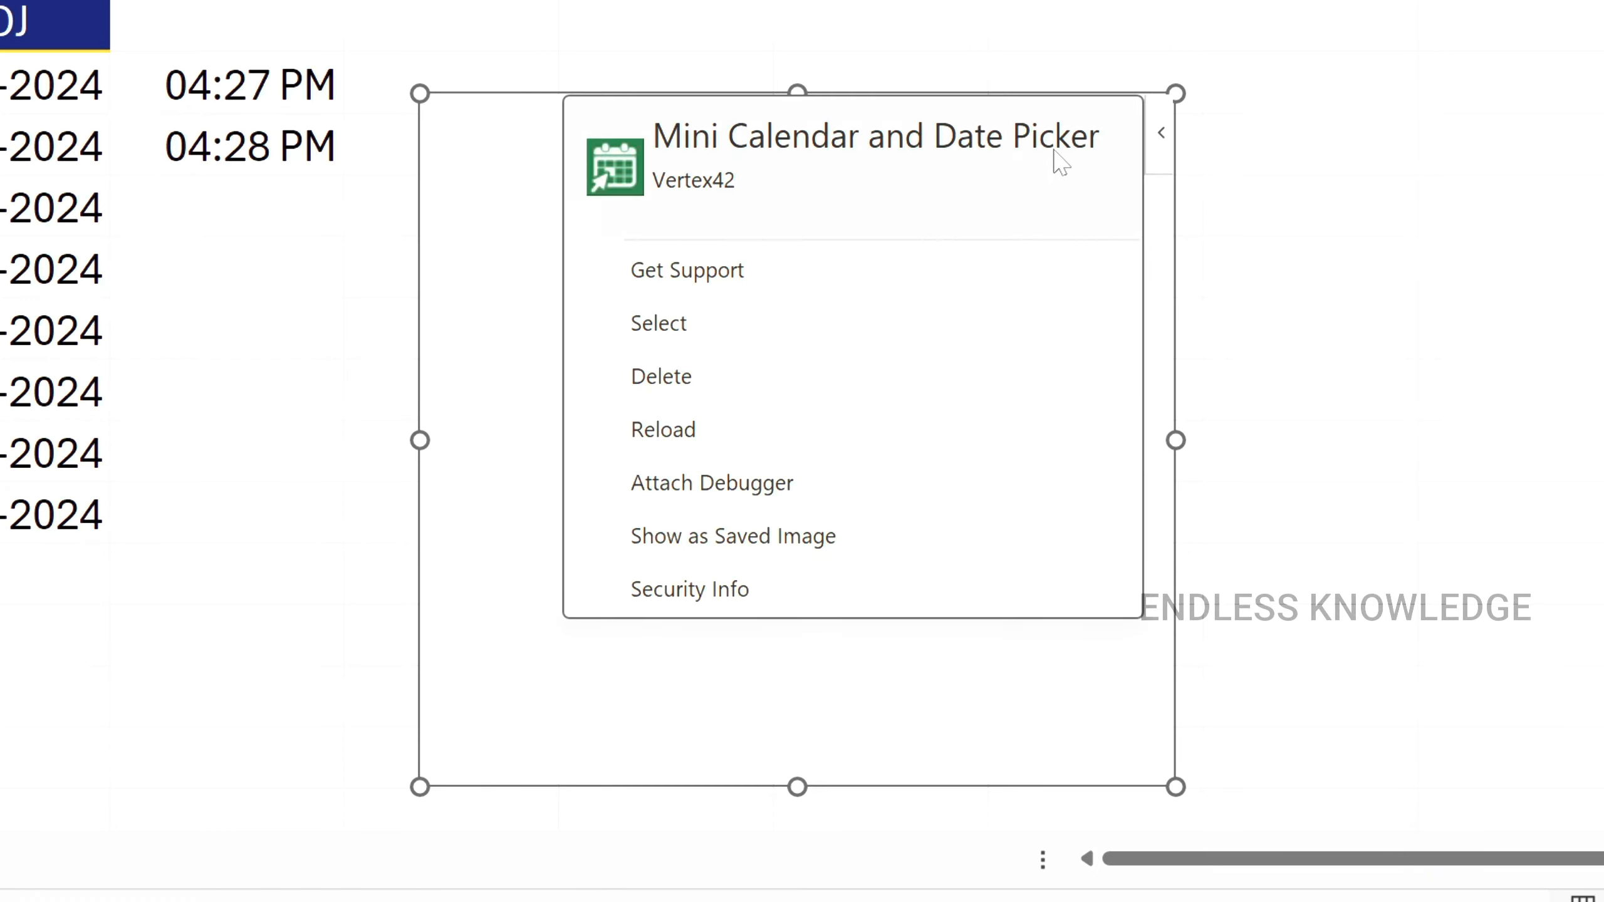
click(737, 379)
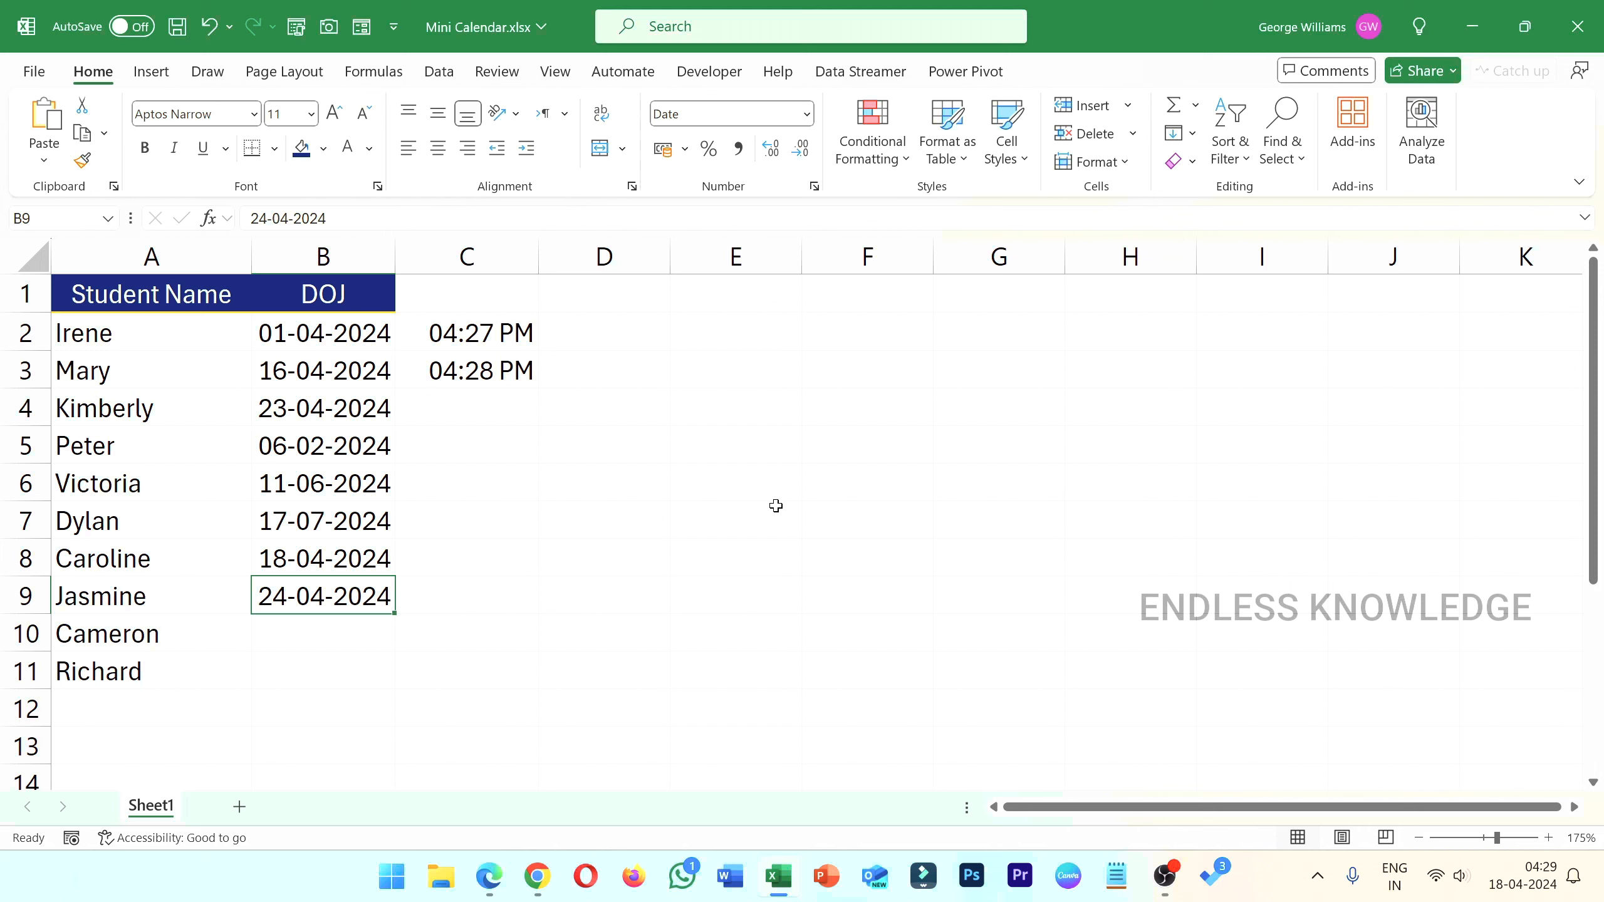
- Open the saved add-ins in Office Add-ins and show the options for the Mini Calendar and Date Picker
click(1353, 151)
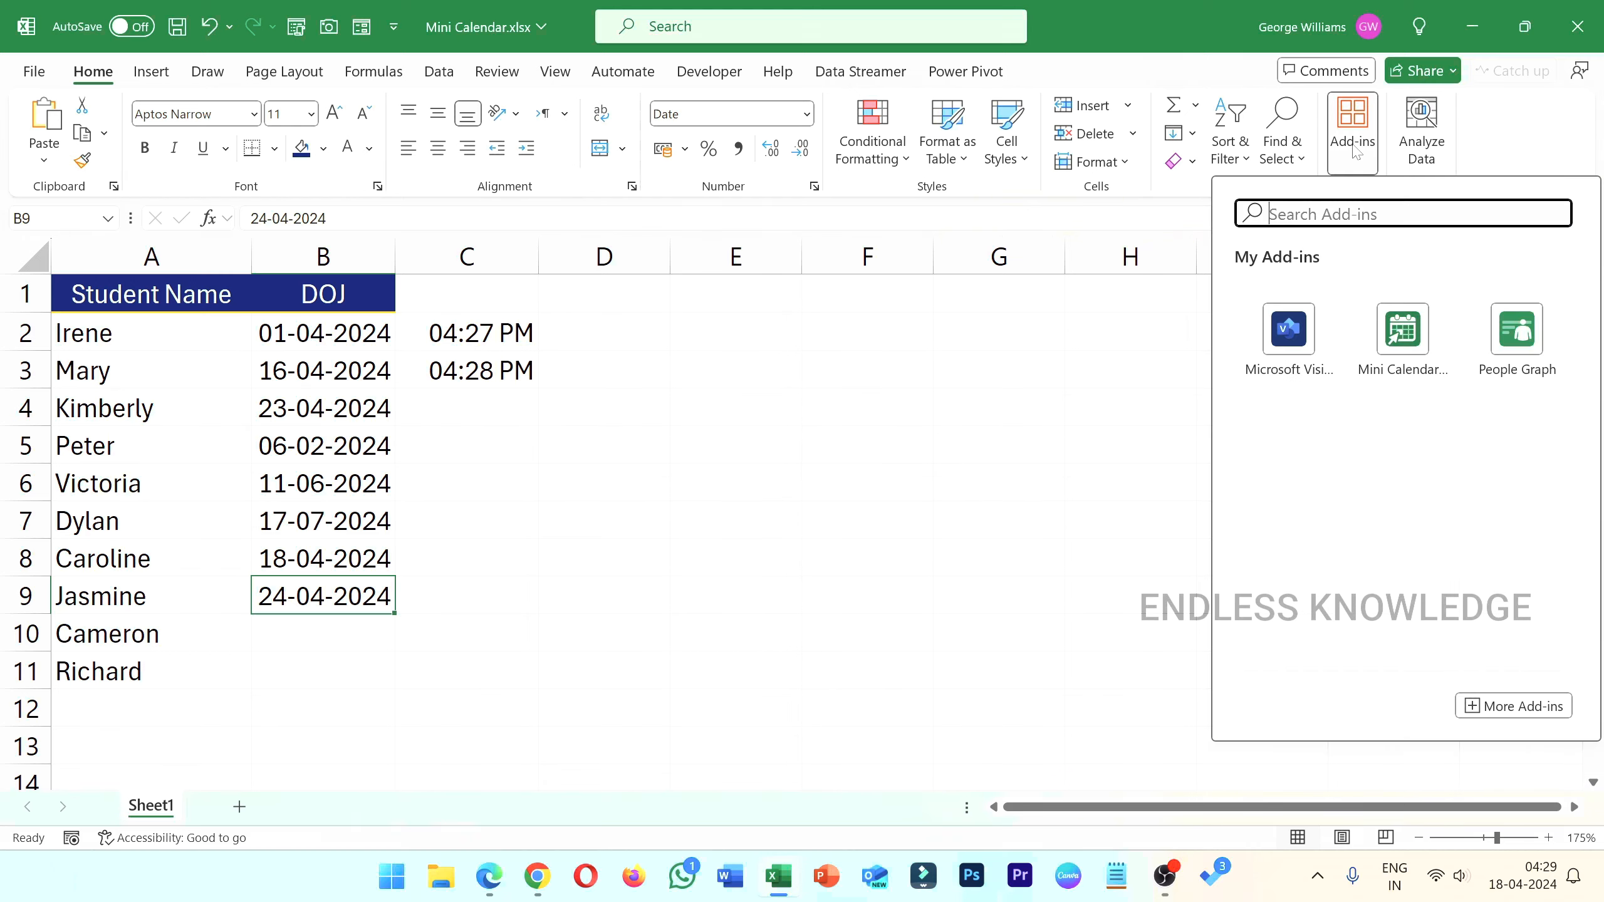
click(1474, 712)
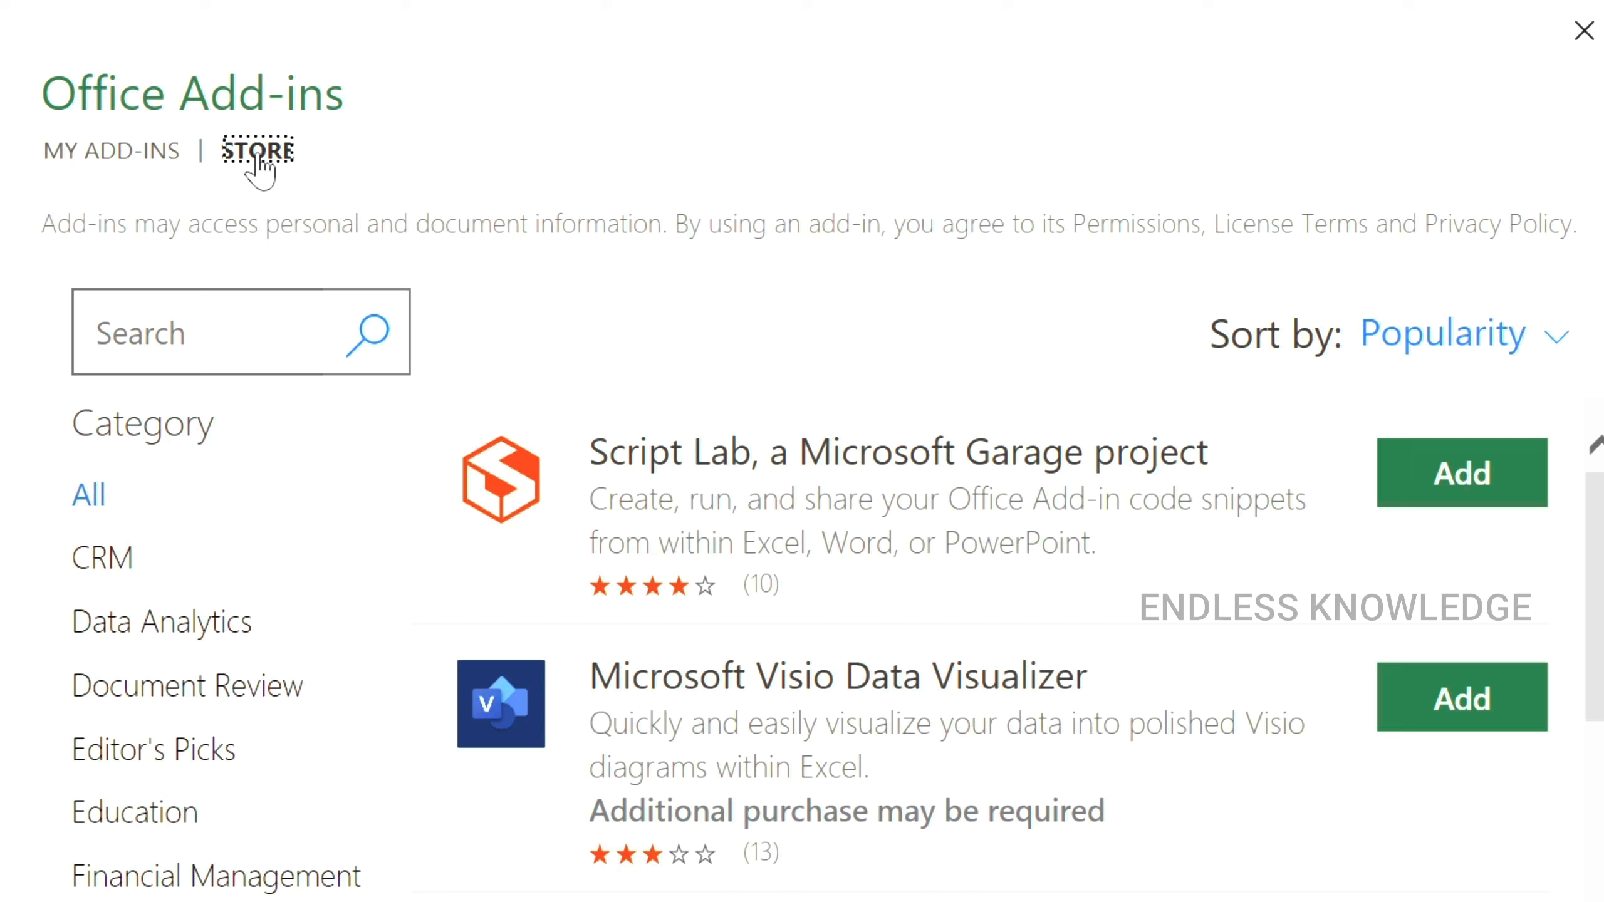
click(133, 166)
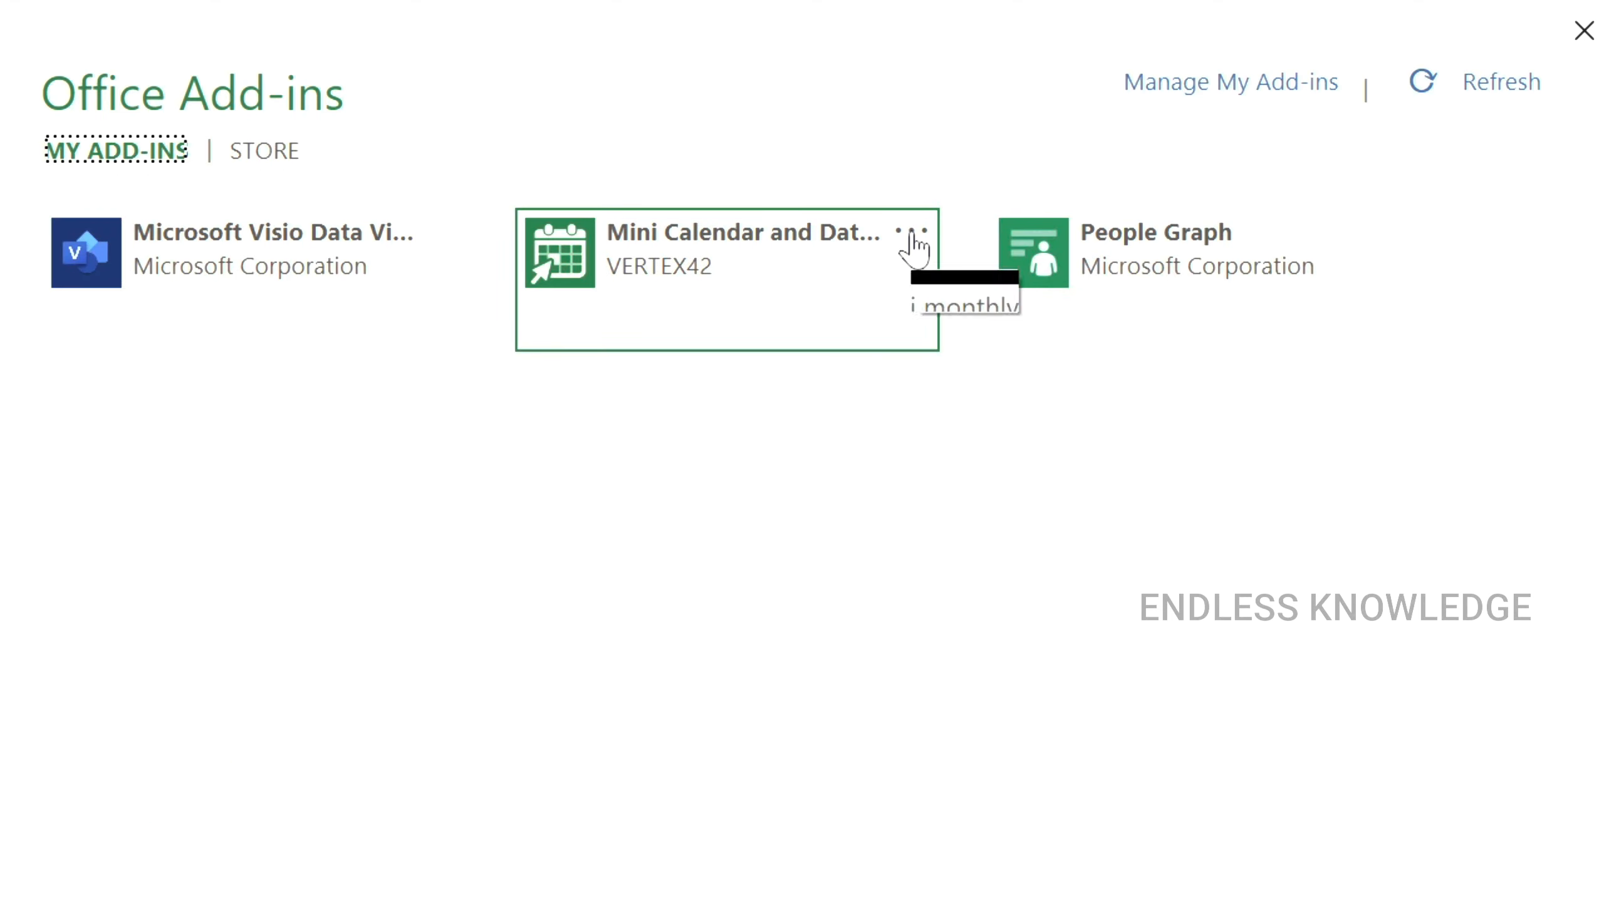
click(911, 235)
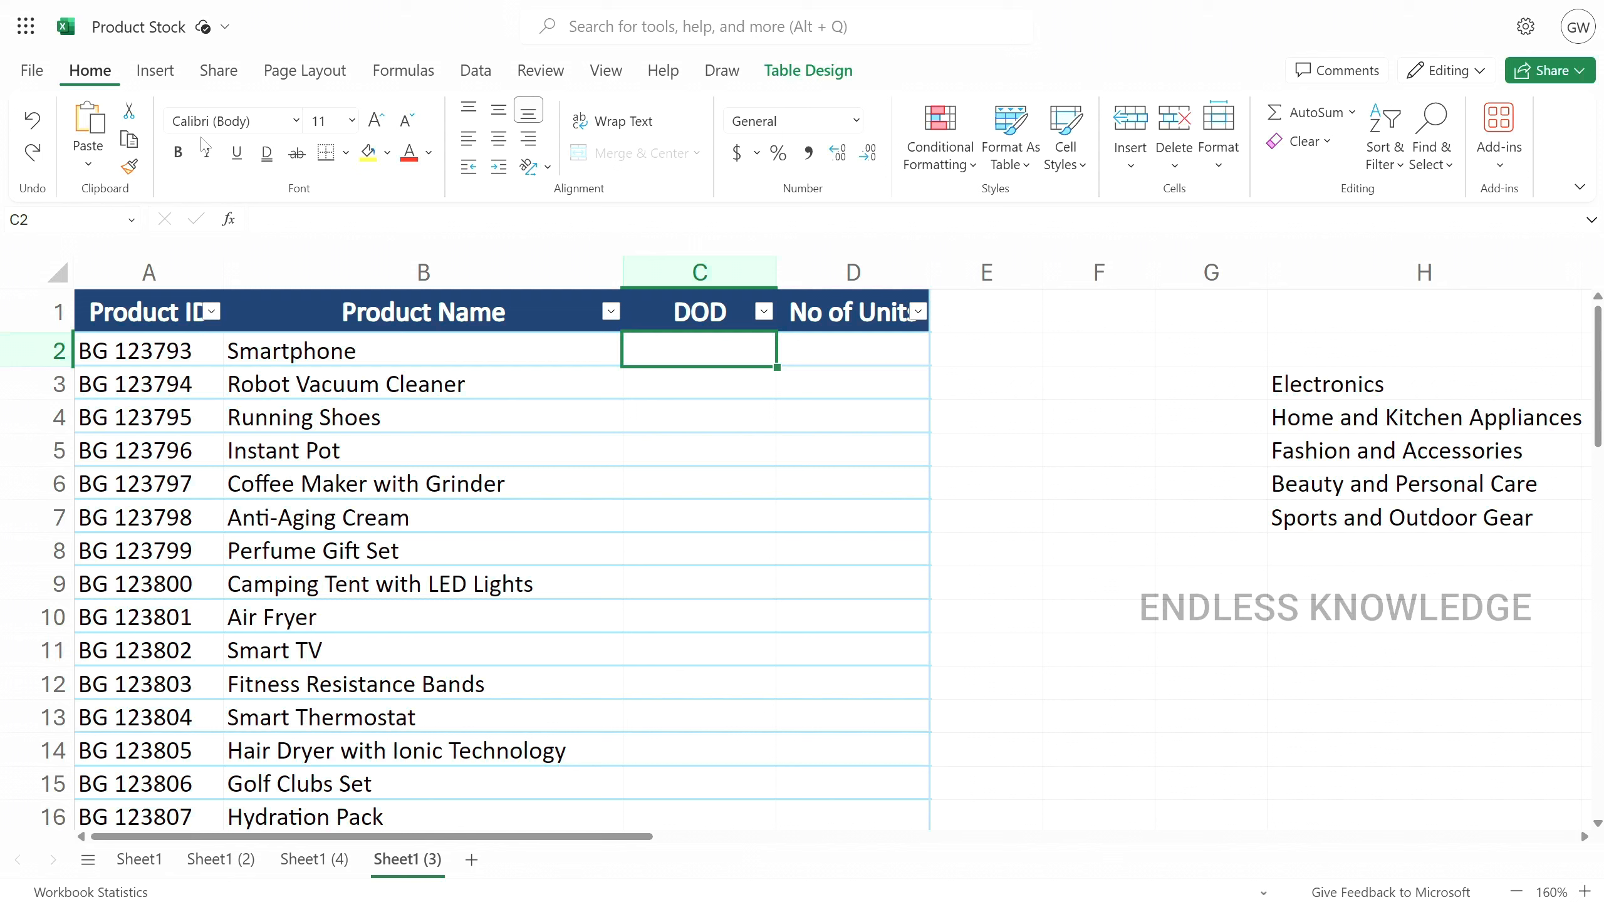
- View the saved and popular add-ins offered in the web version of Excel, and close the list
click(1505, 177)
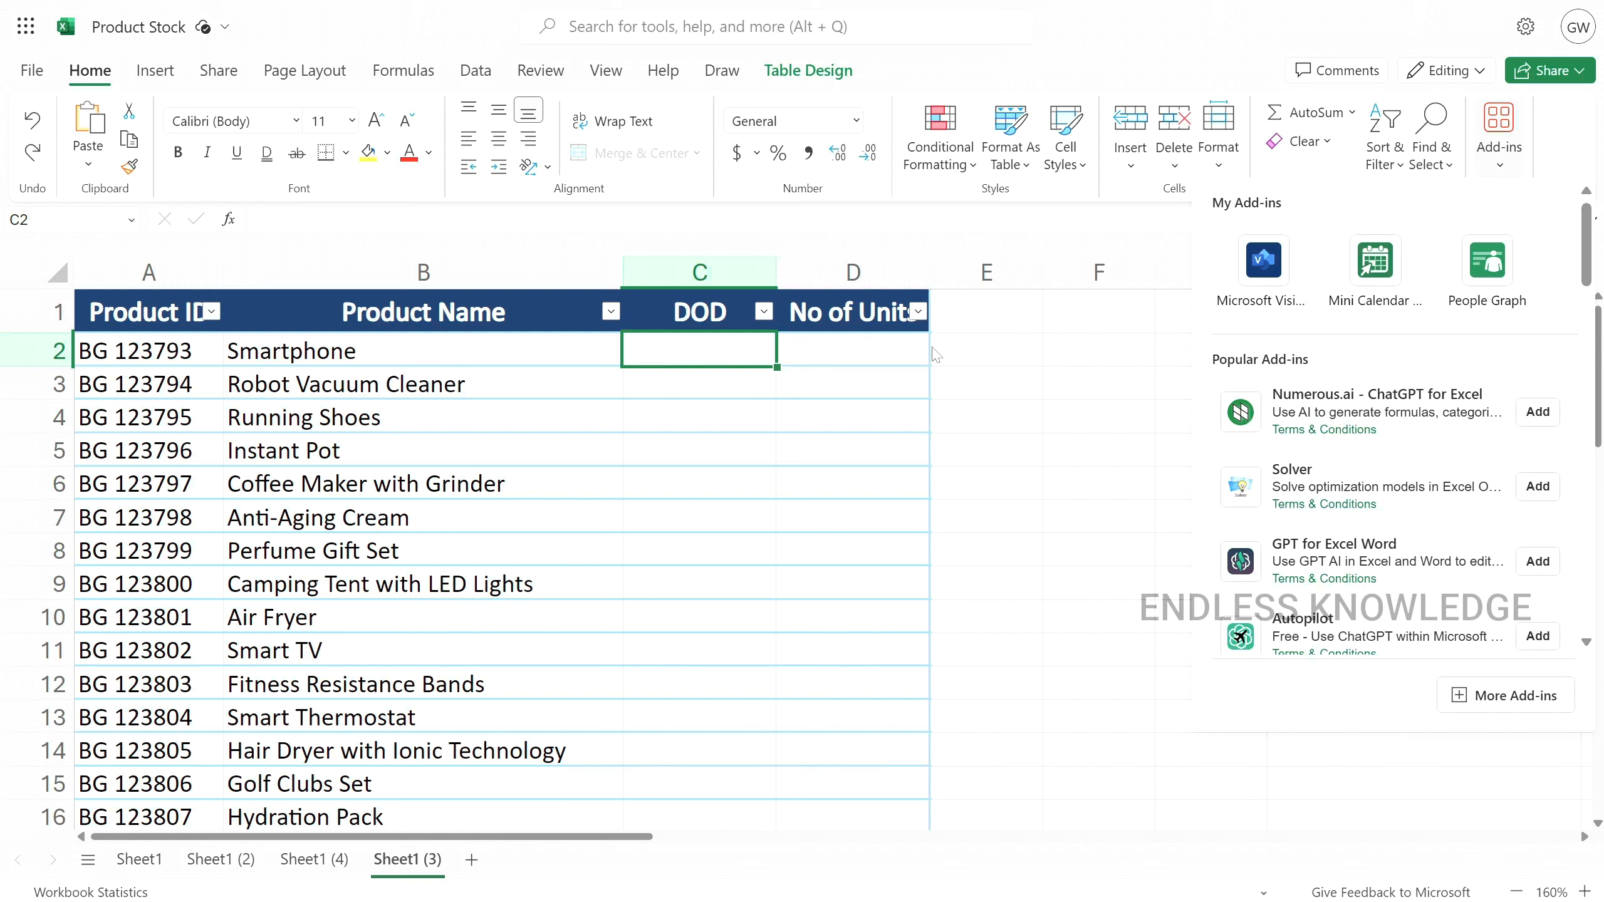
click(794, 406)
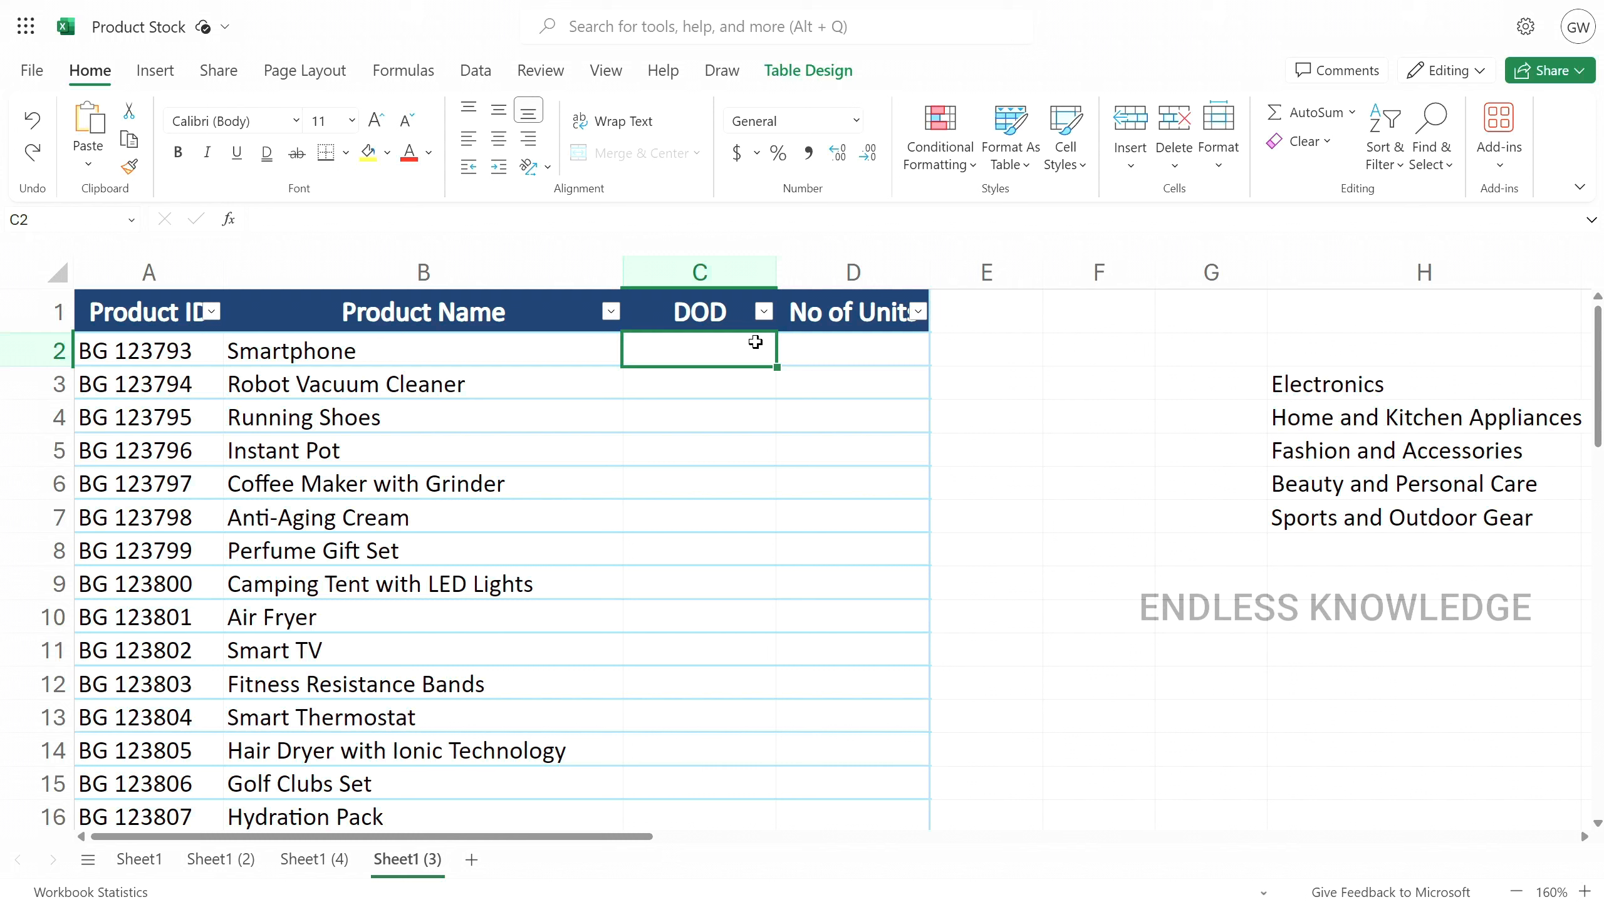
- Format the DOD column cells from C2 down as Short Date and select cell C3
drag(752, 351, 718, 769)
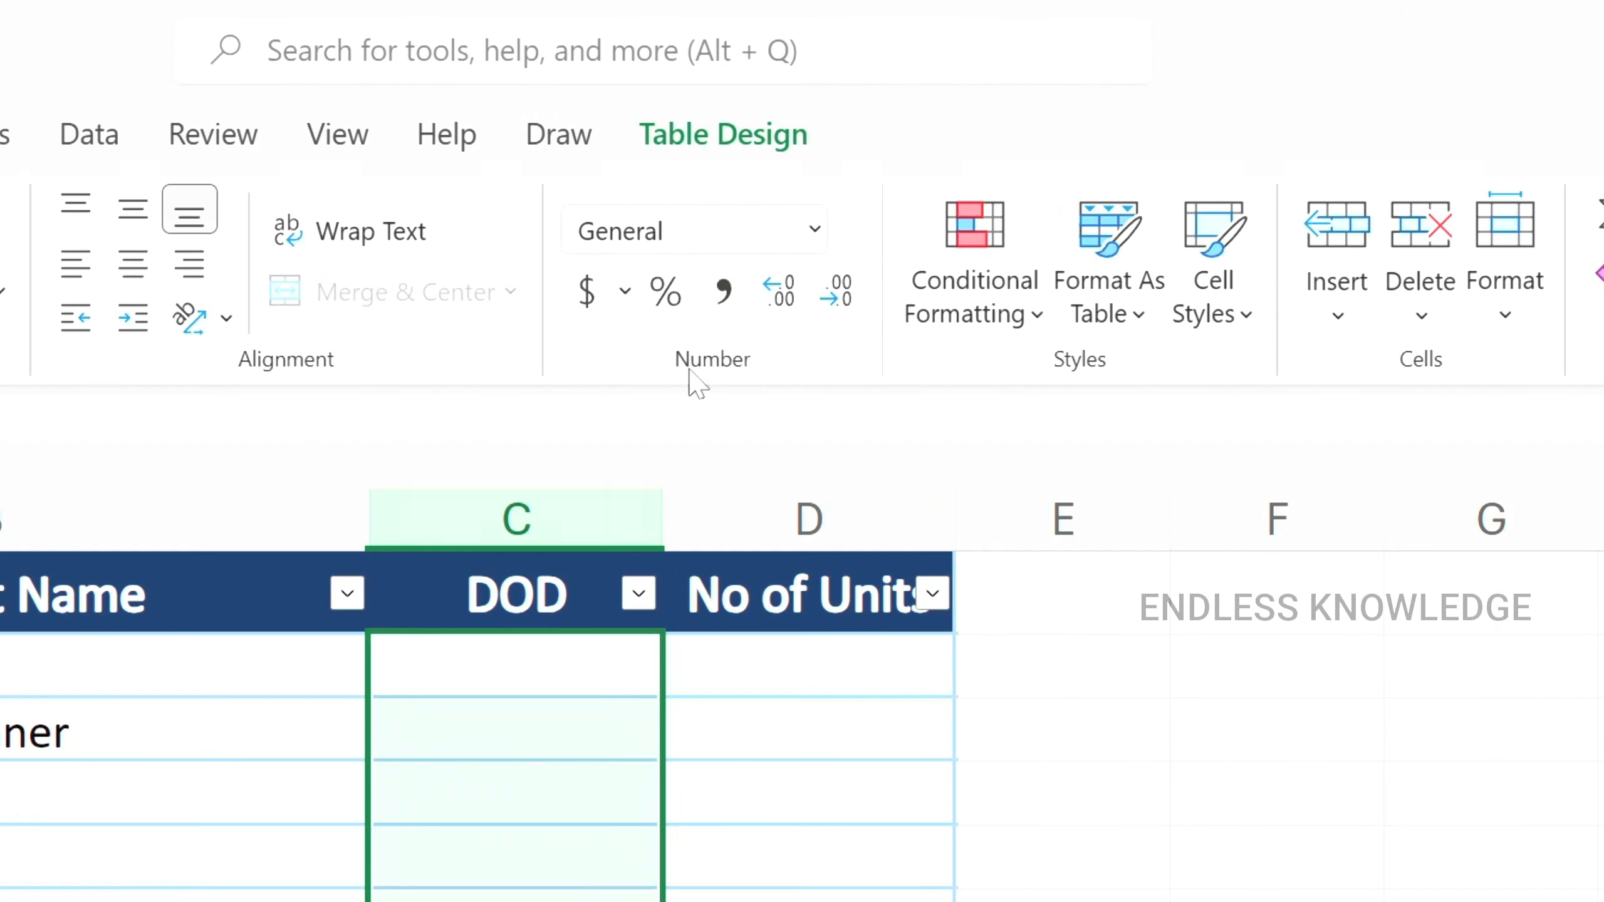
click(814, 229)
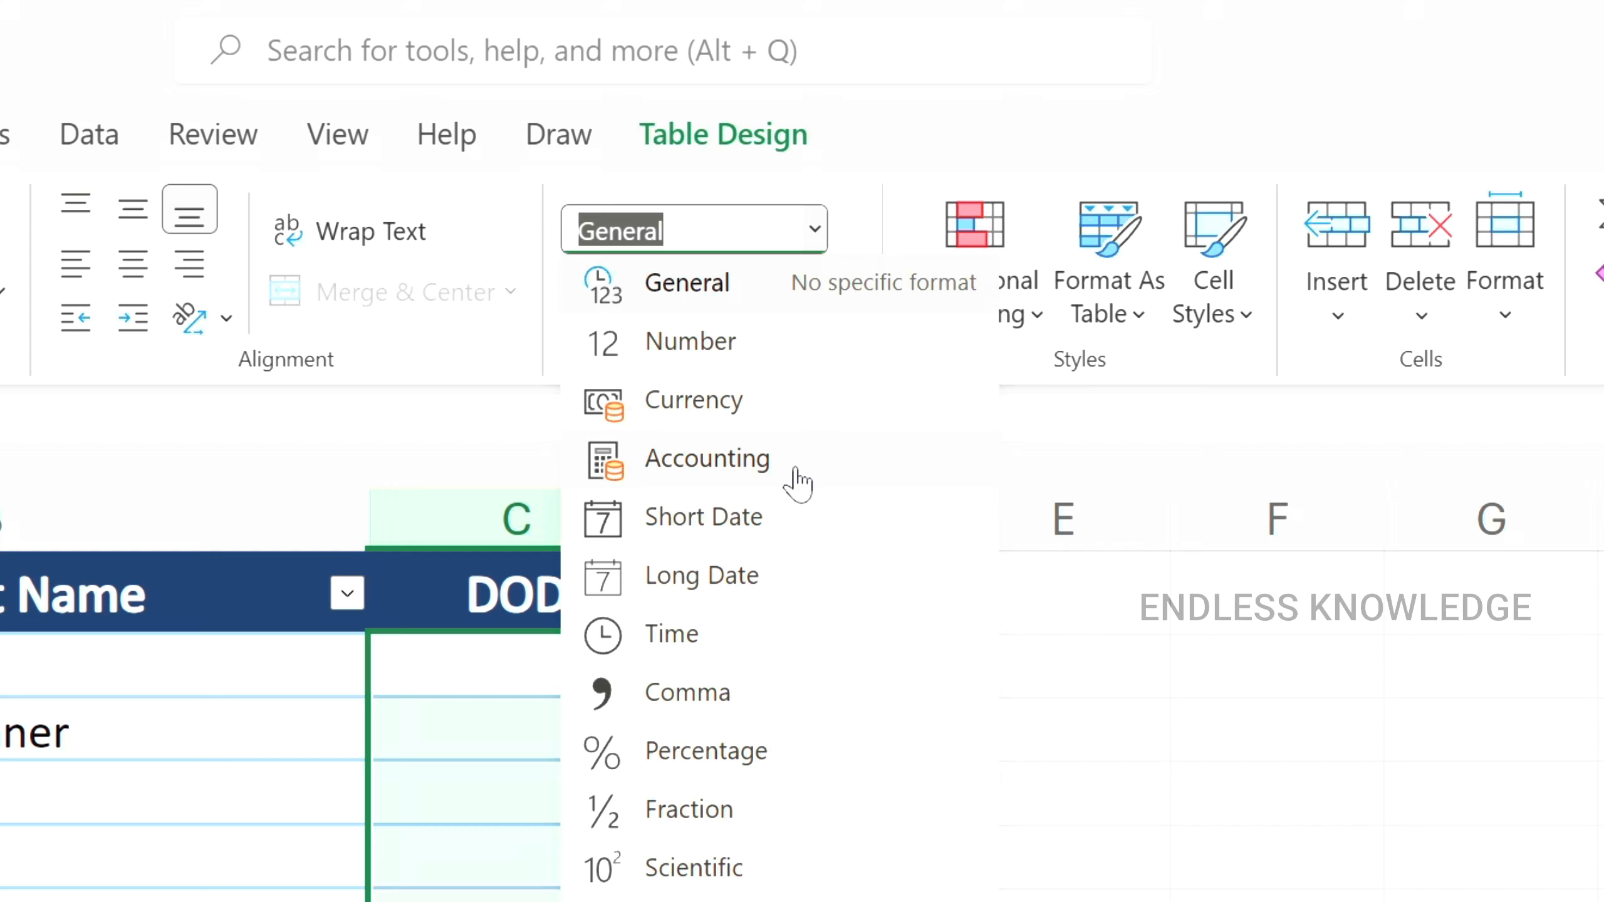
click(782, 537)
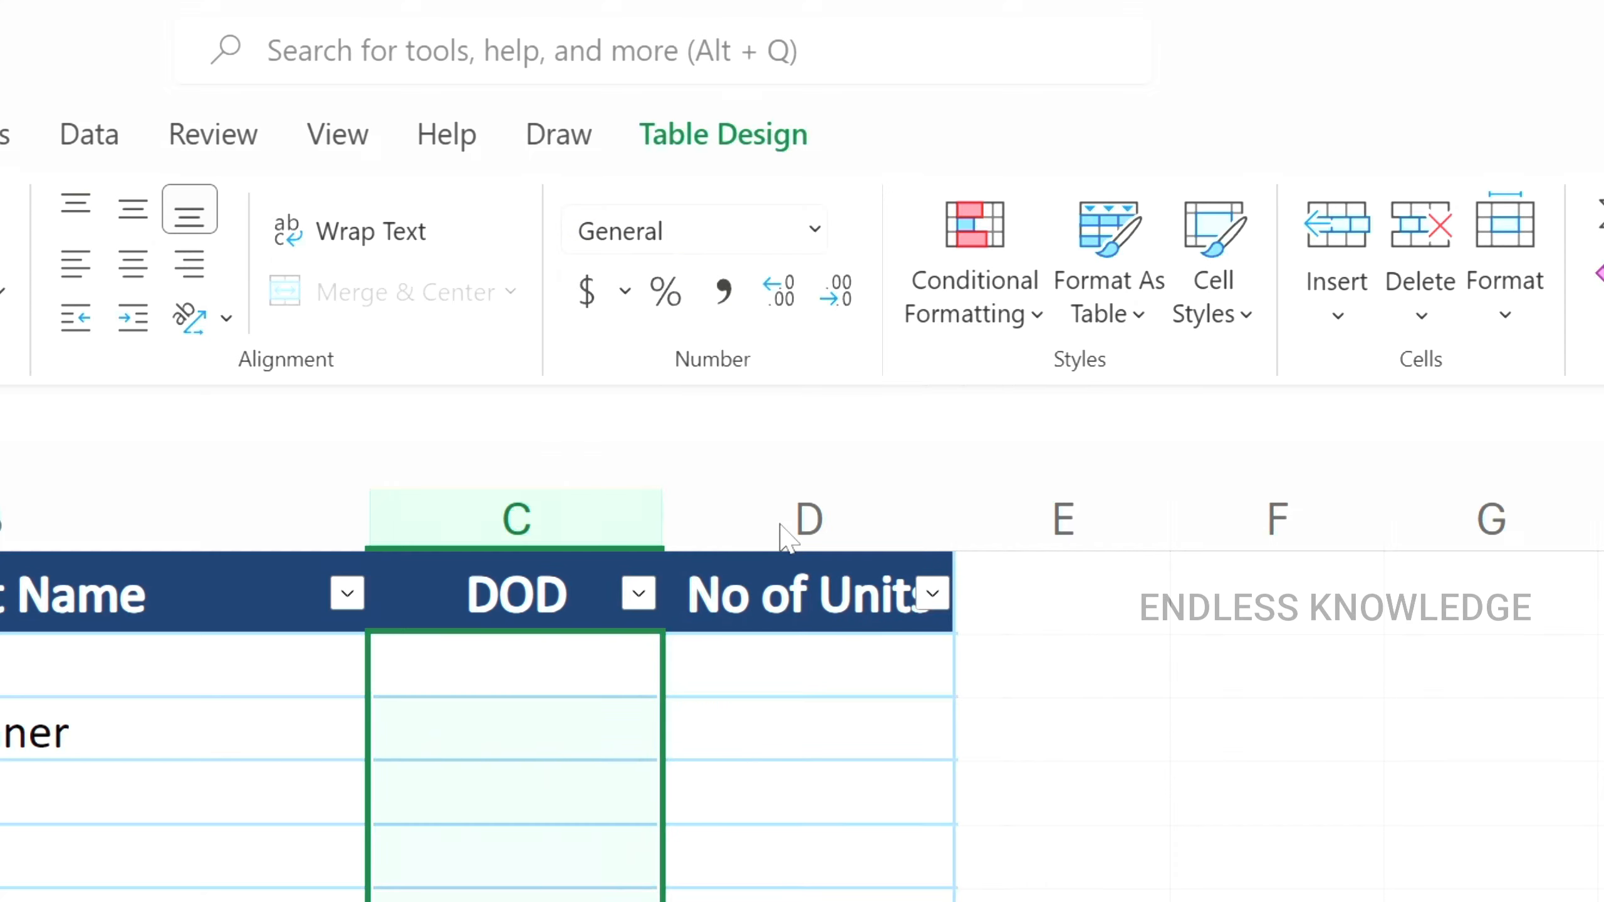
click(559, 725)
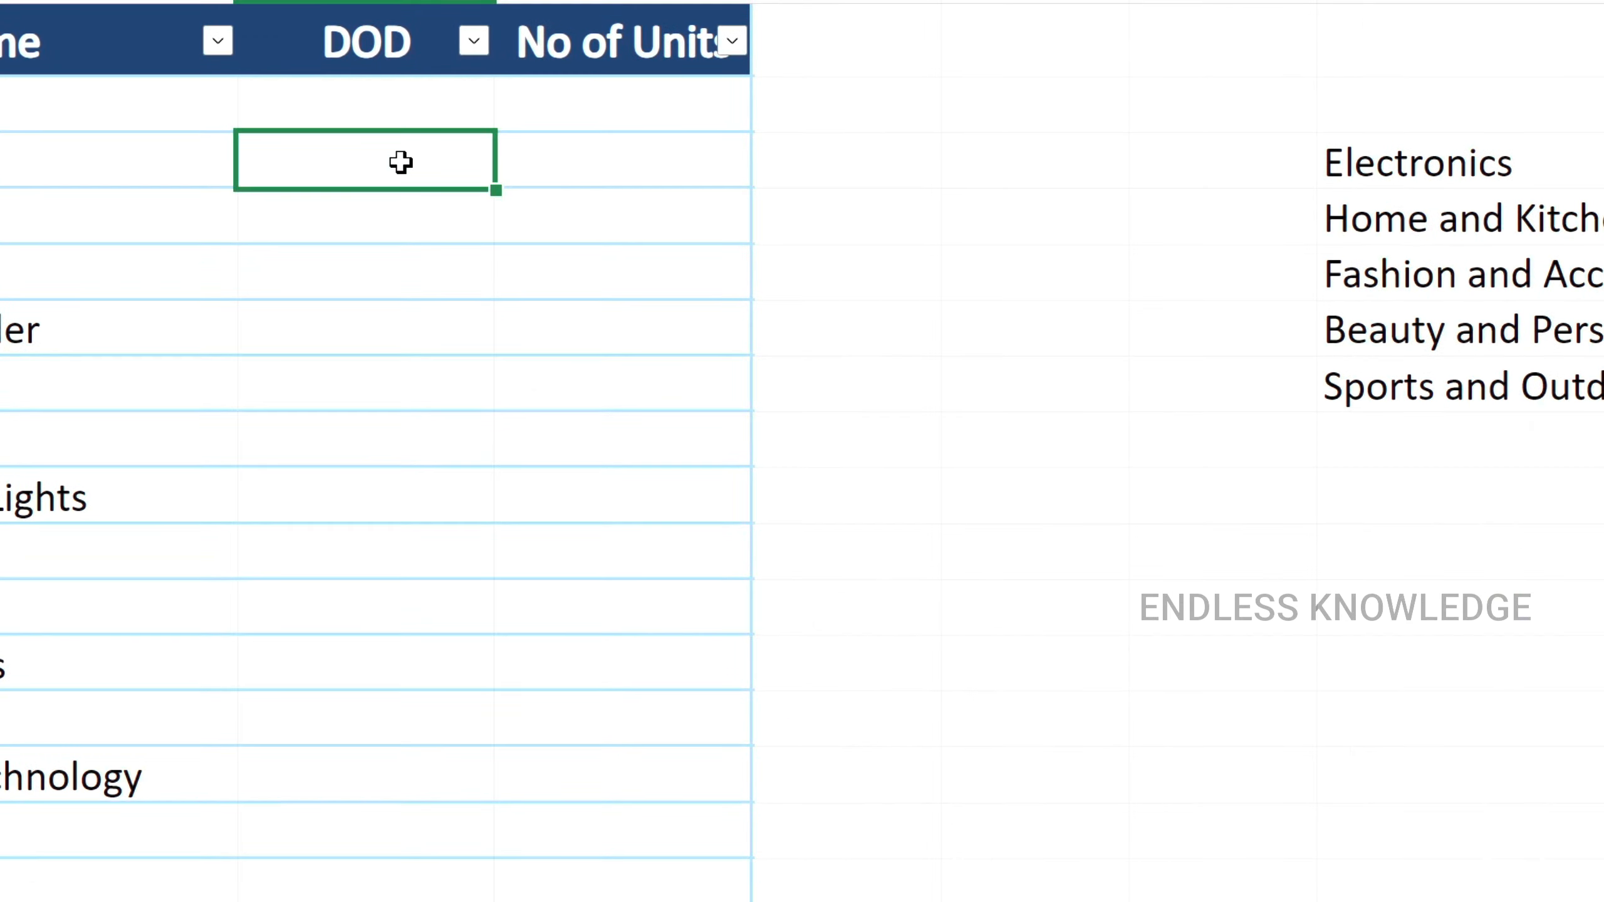
- Try editing cell D2 under No of Units, and enter 09-04-2024 in cell C2 under DOD using the built-in date picker
click(719, 105)
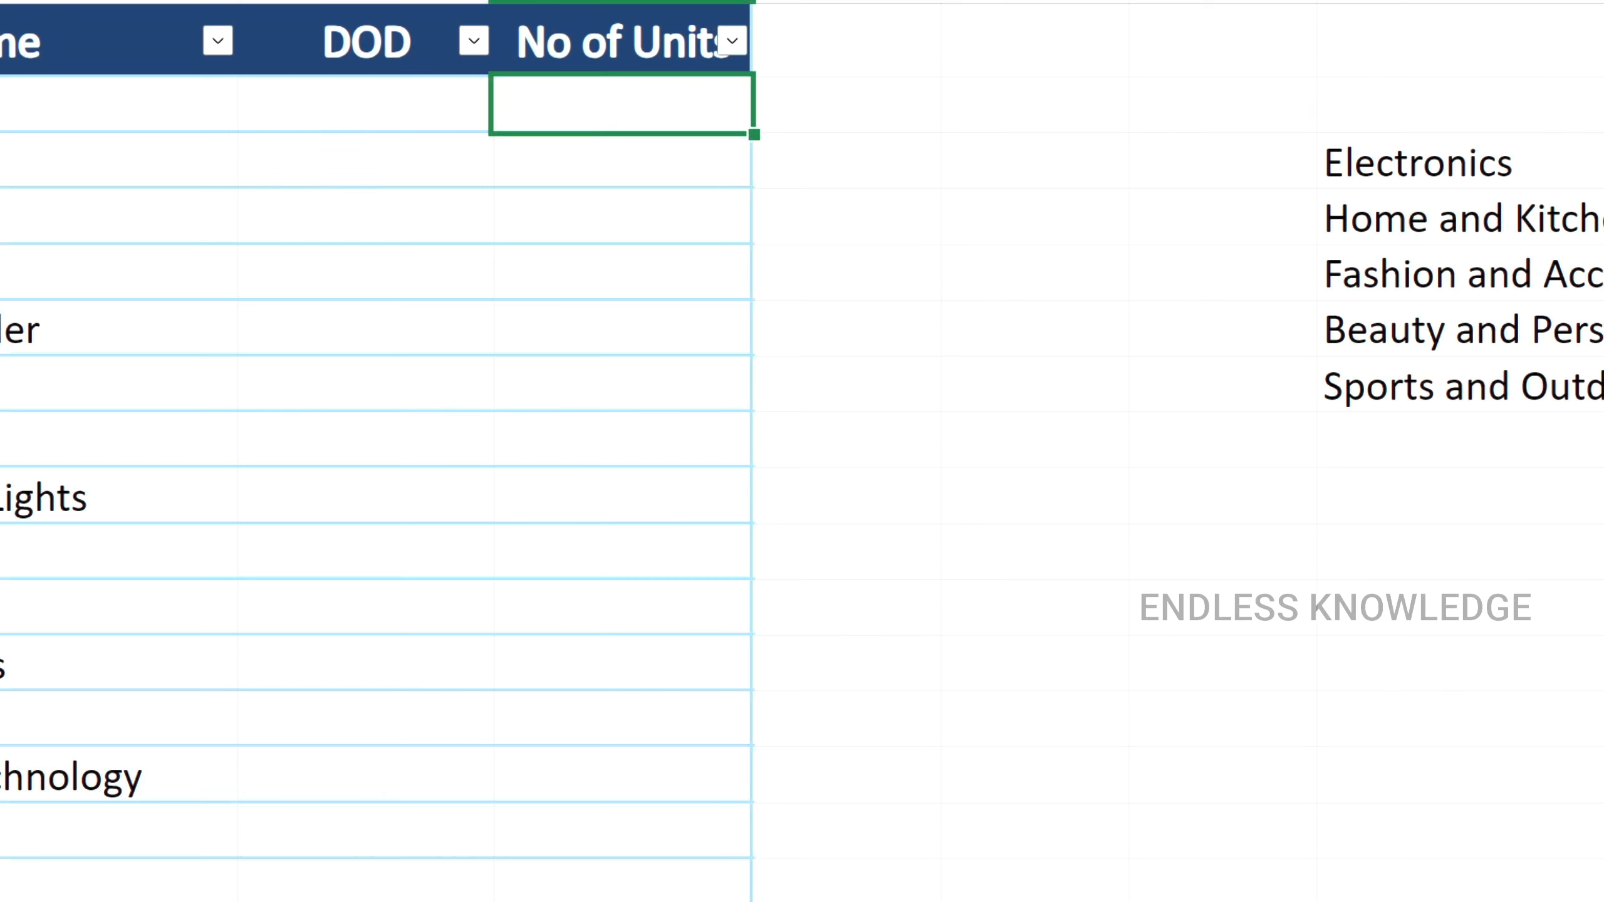
double_click(645, 103)
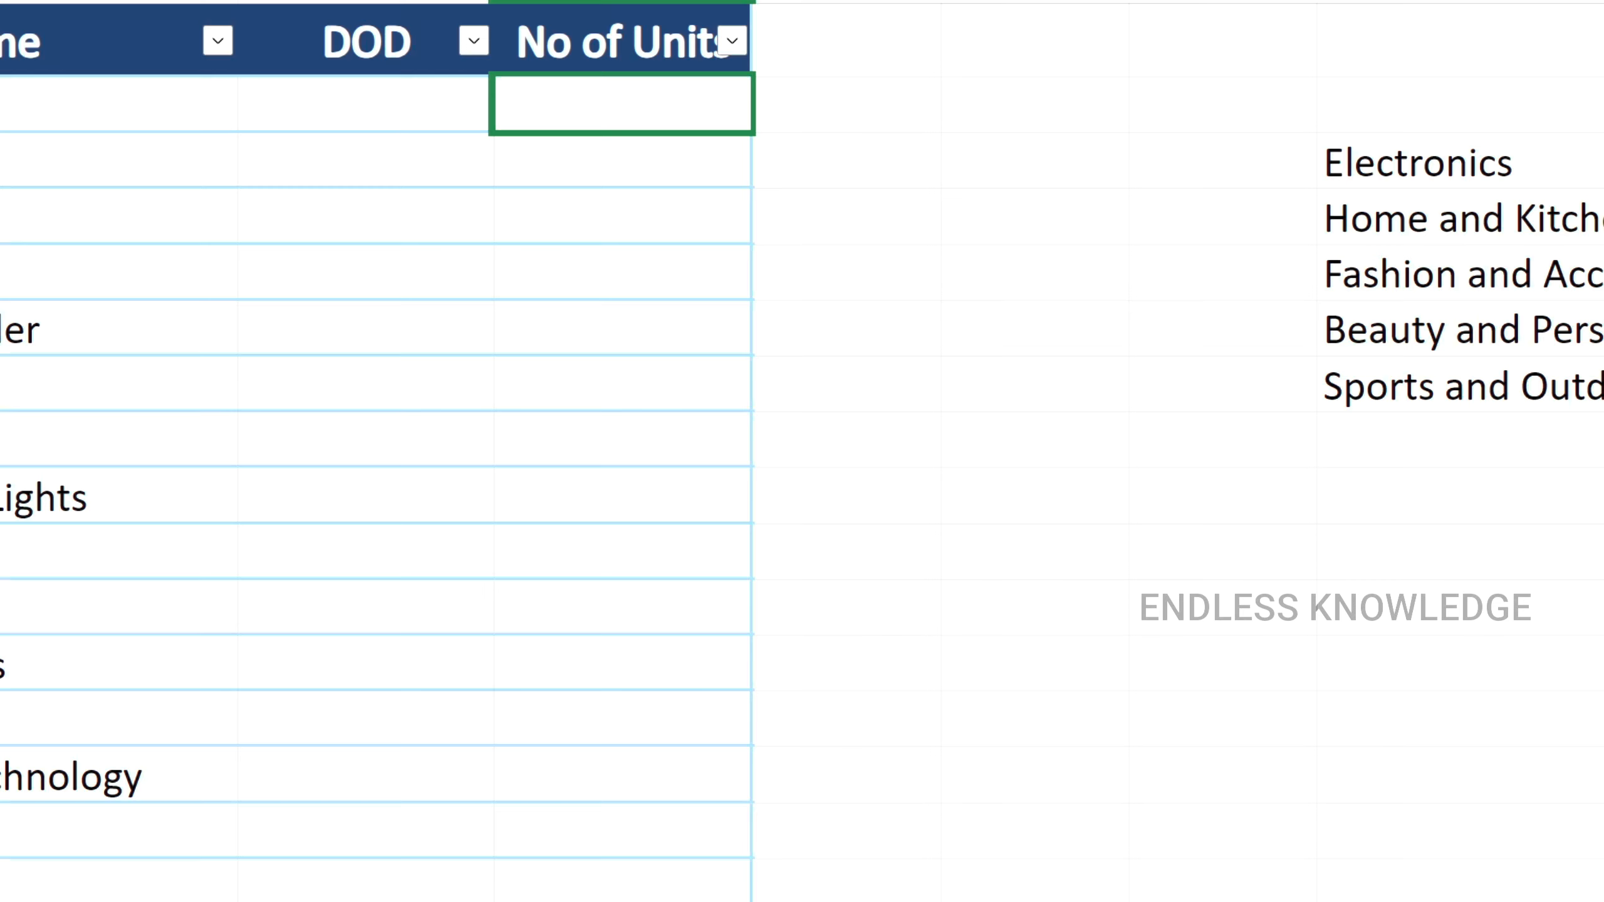
click(370, 112)
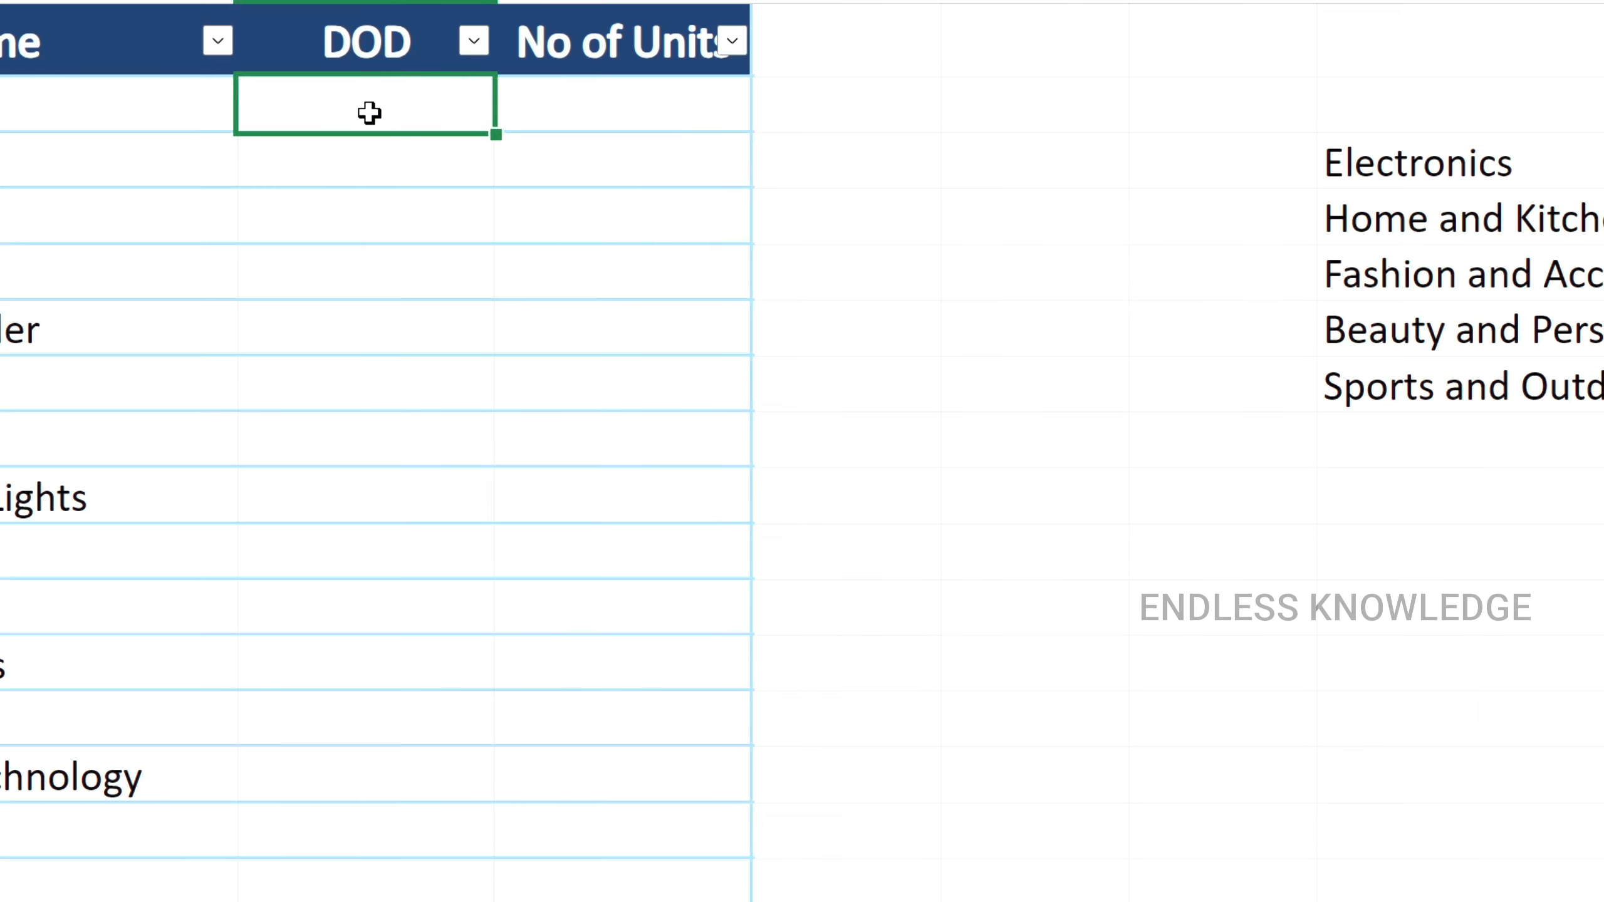
key(F2)
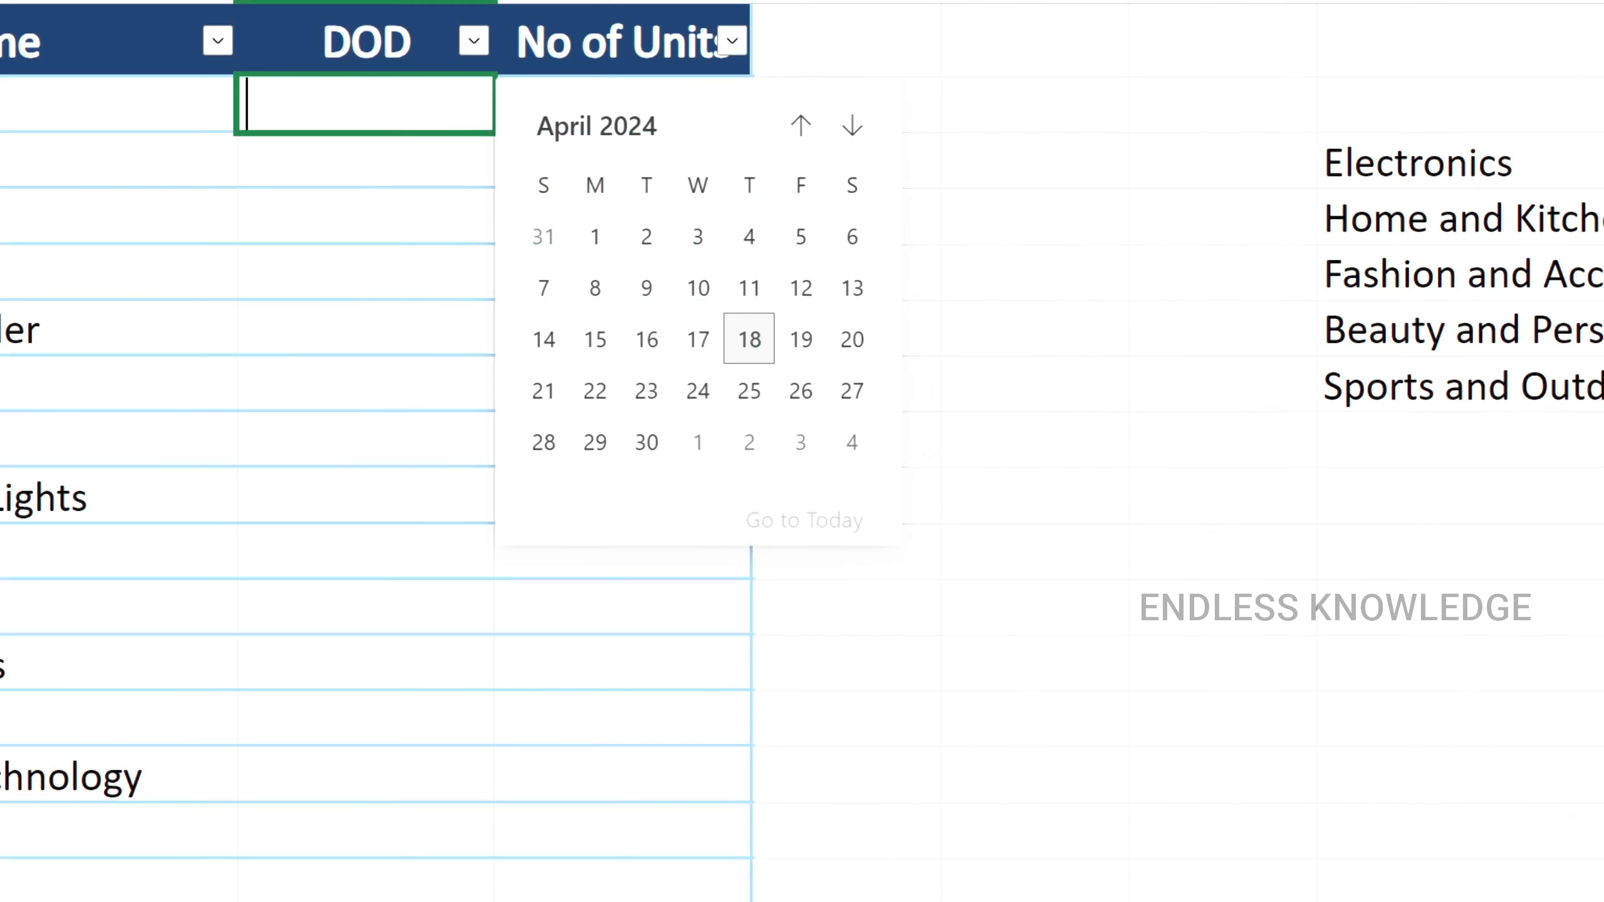
click(646, 287)
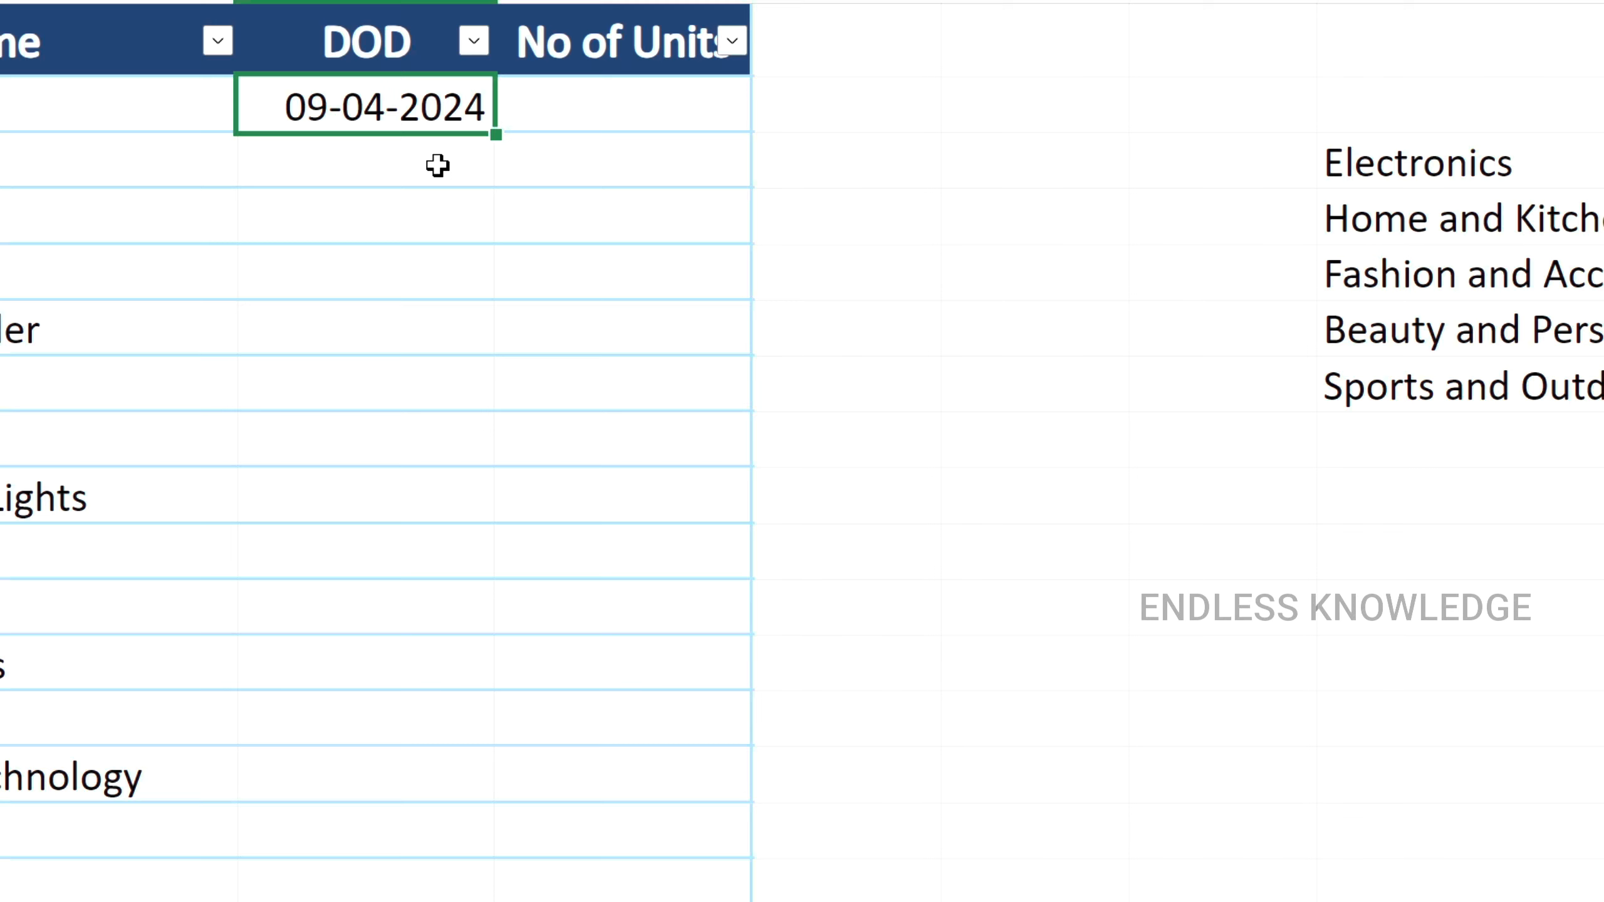